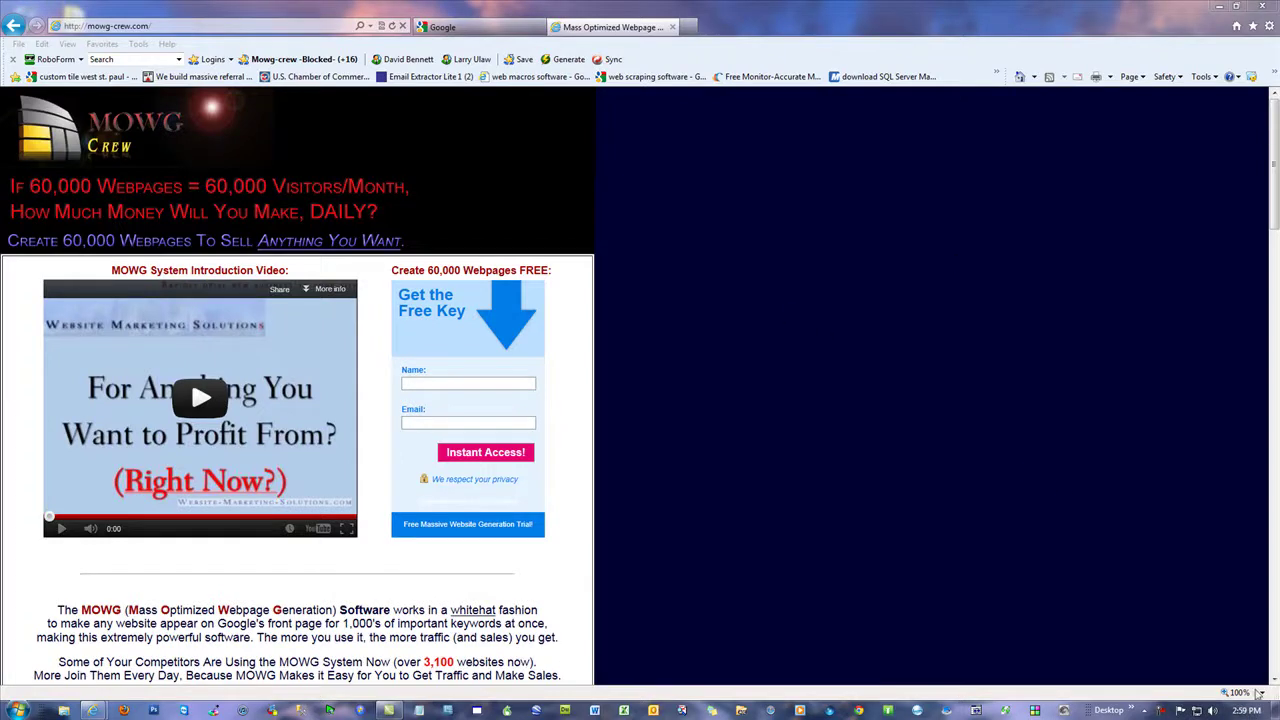
Step: Focus the browser and scroll the MOWG Crew home page down to the MOWG System Guarantee section
mouse_move(1257, 712)
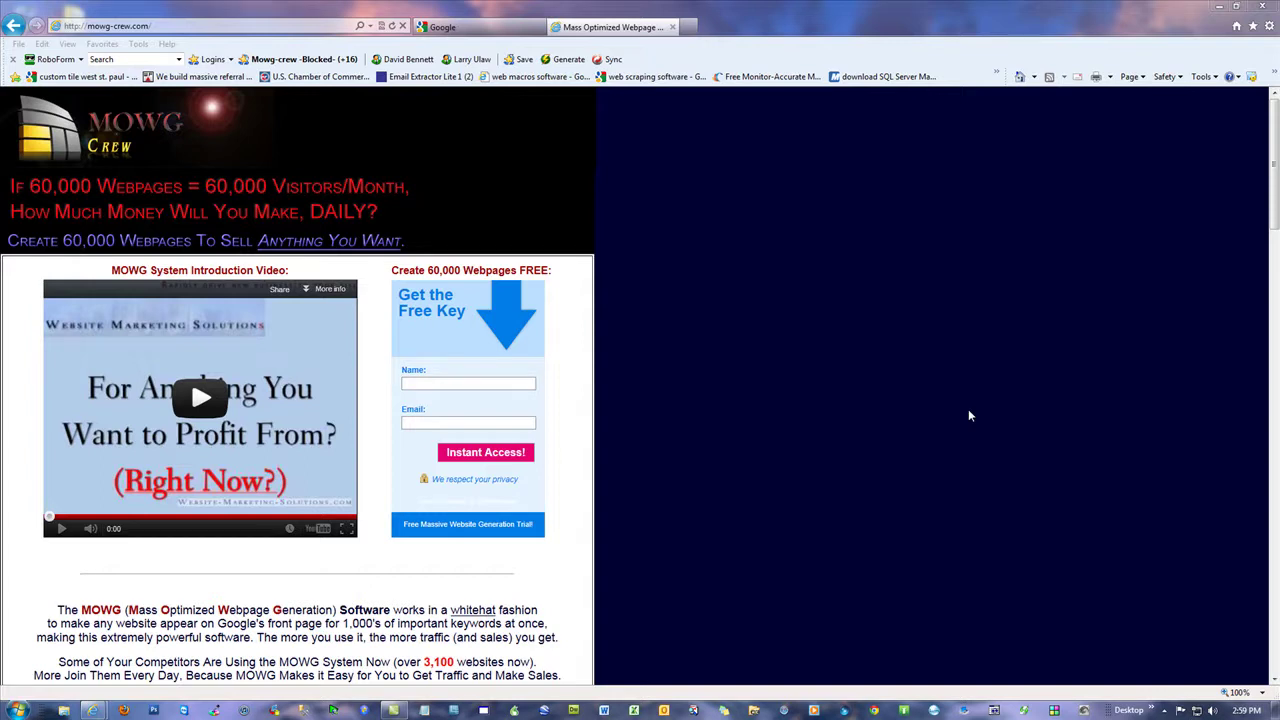
left_click(828, 300)
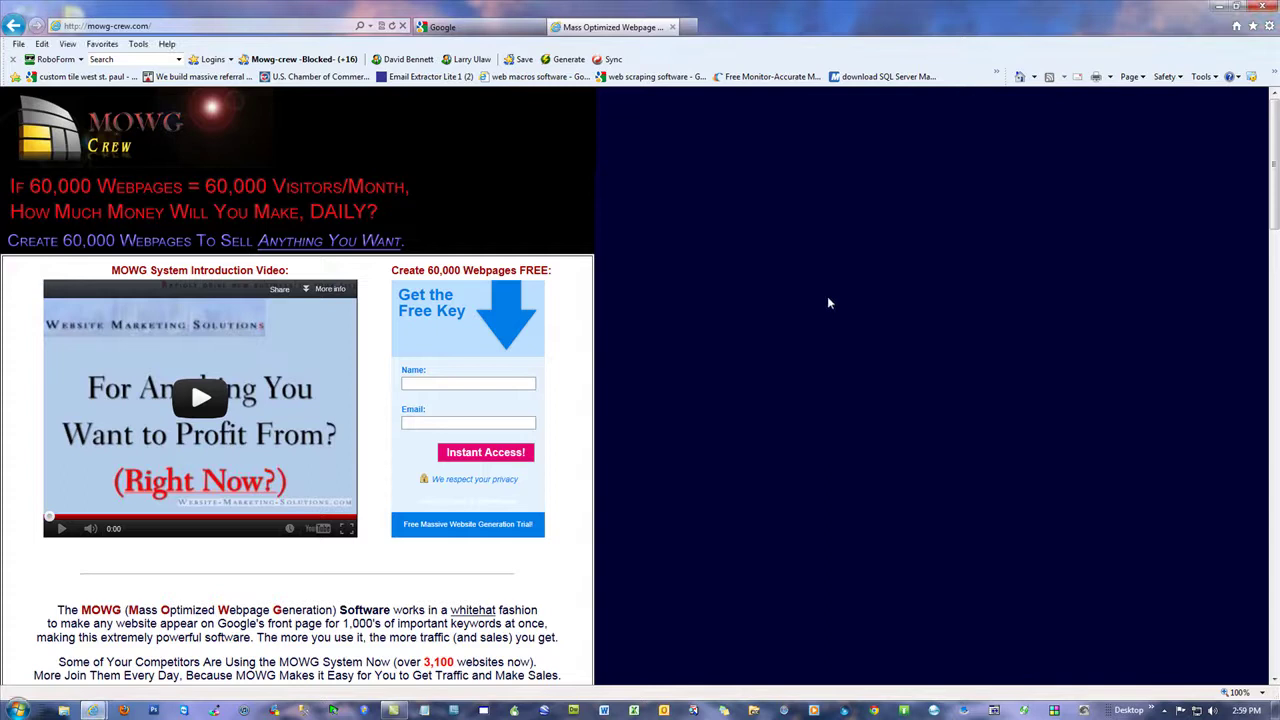
scroll(815, 361, "down", 8)
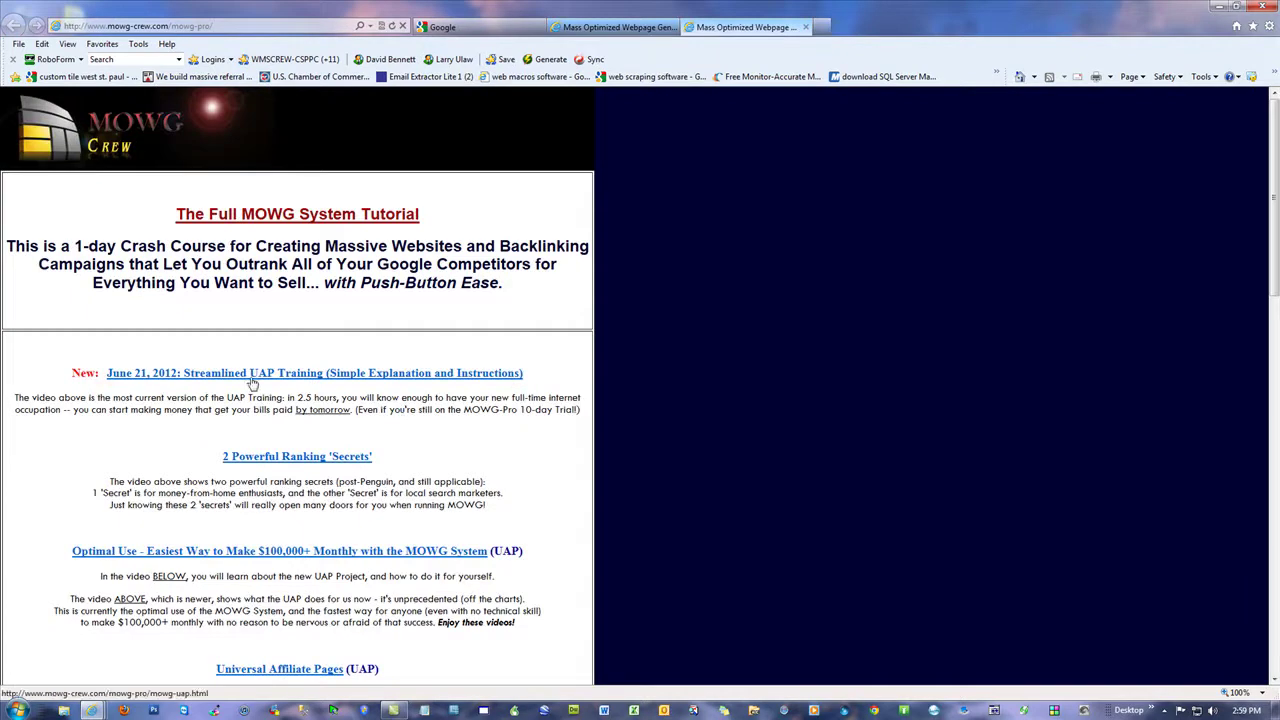
Step: Open the June 21, 2012 MOWG-UAP Trainer page and note its 2.5-hour training length
left_click_drag(536, 373, 100, 375)
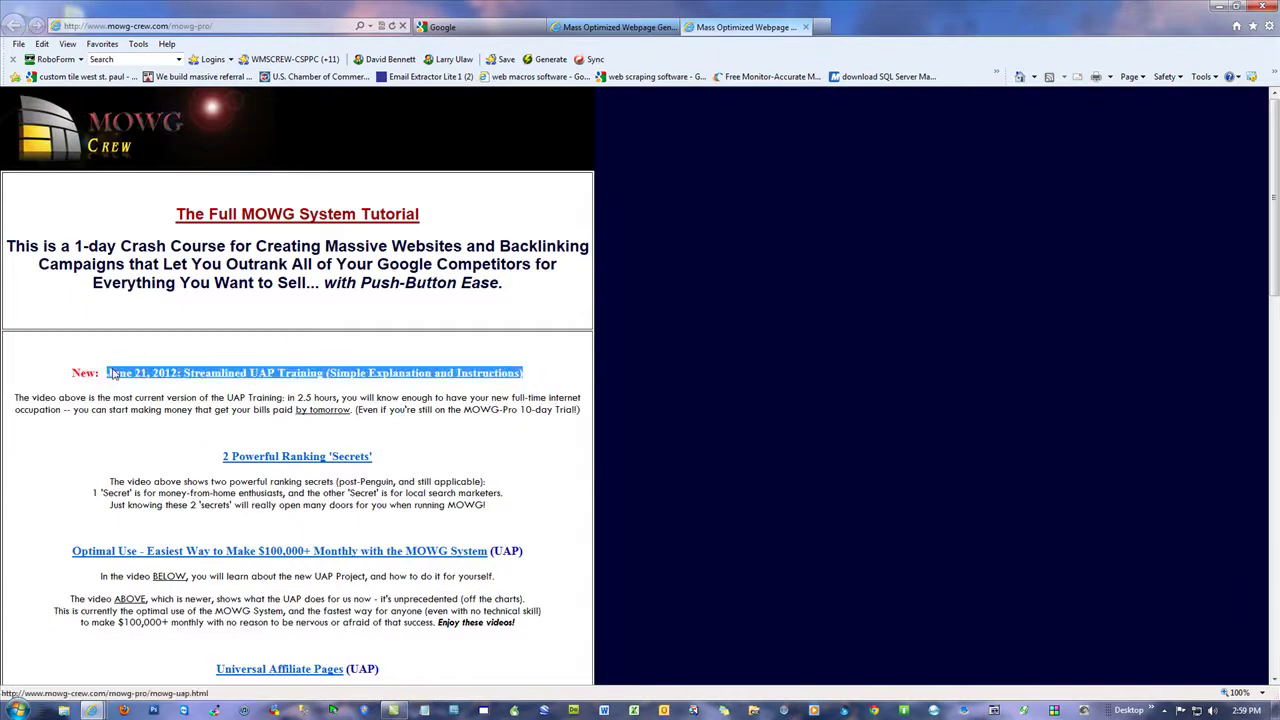
left_click(810, 433)
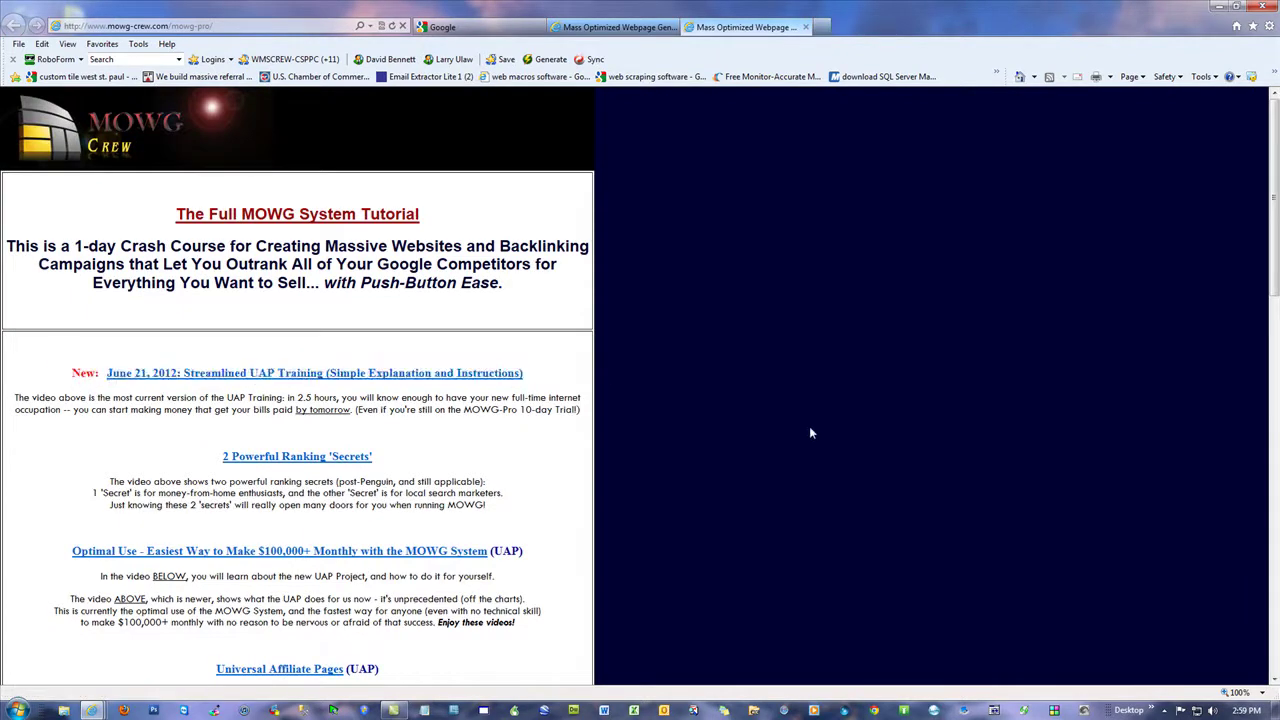
left_click(352, 377)
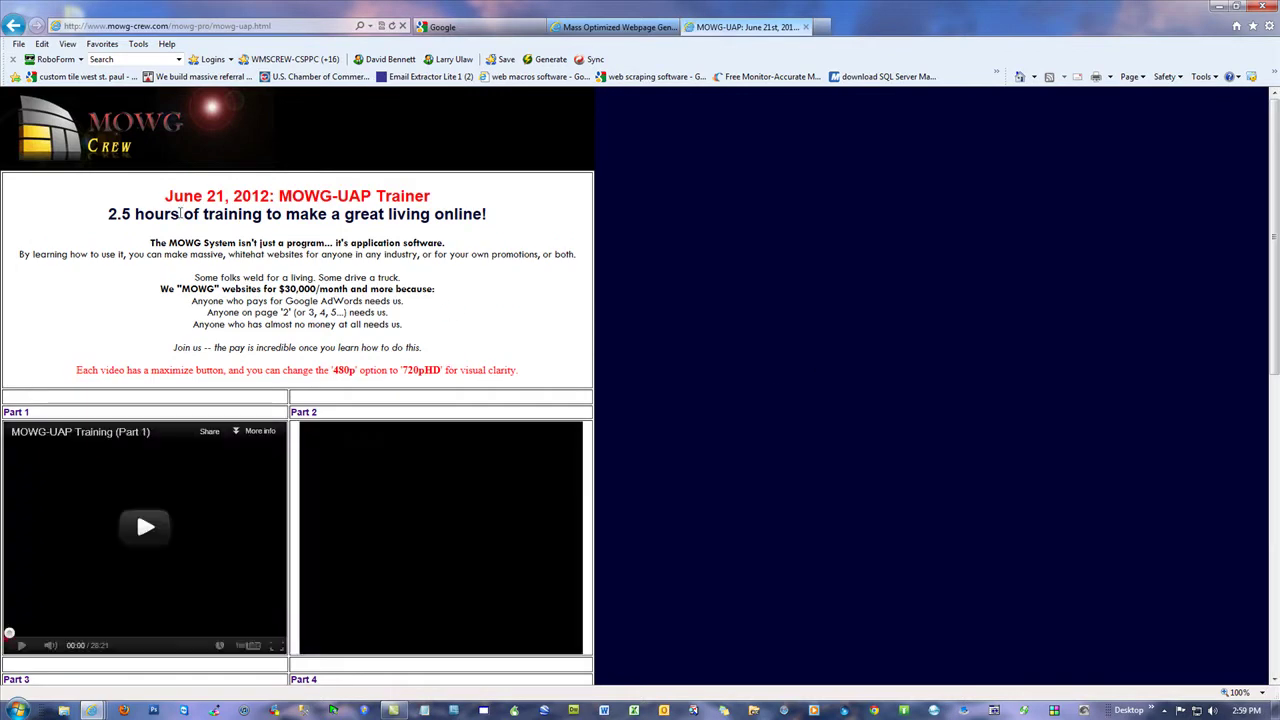
left_click_drag(181, 213, 108, 214)
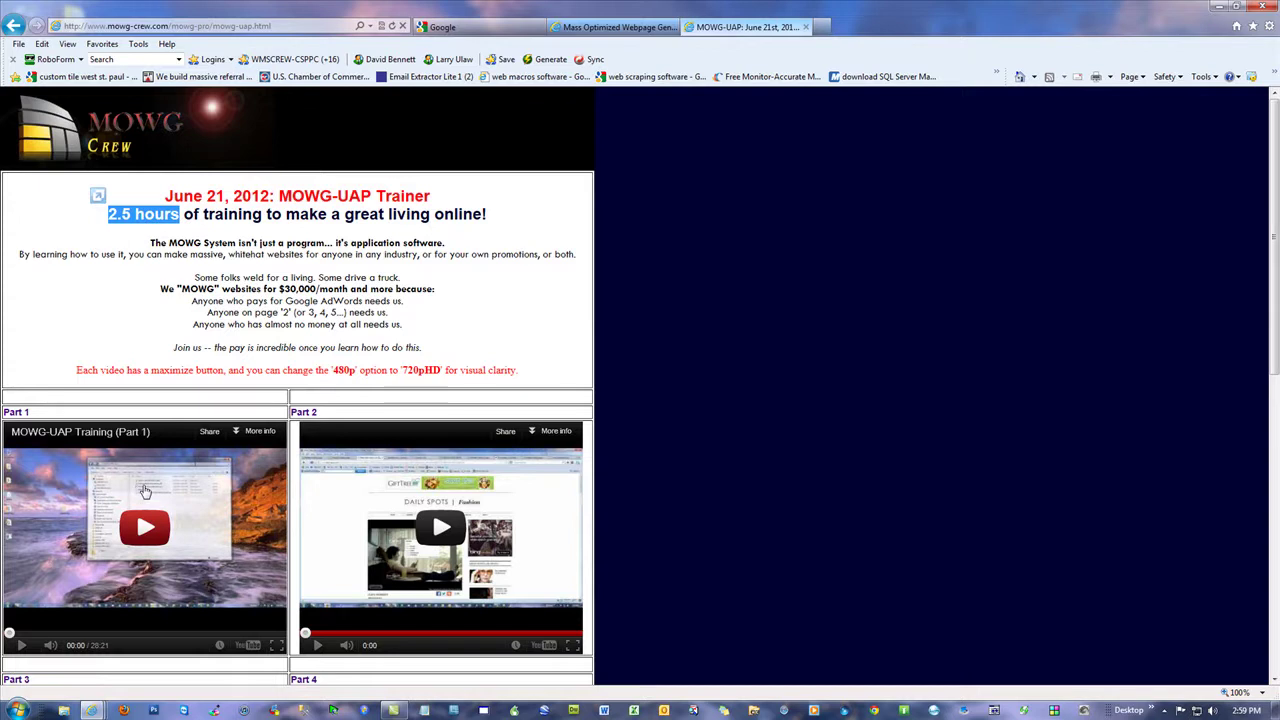
left_click(949, 329)
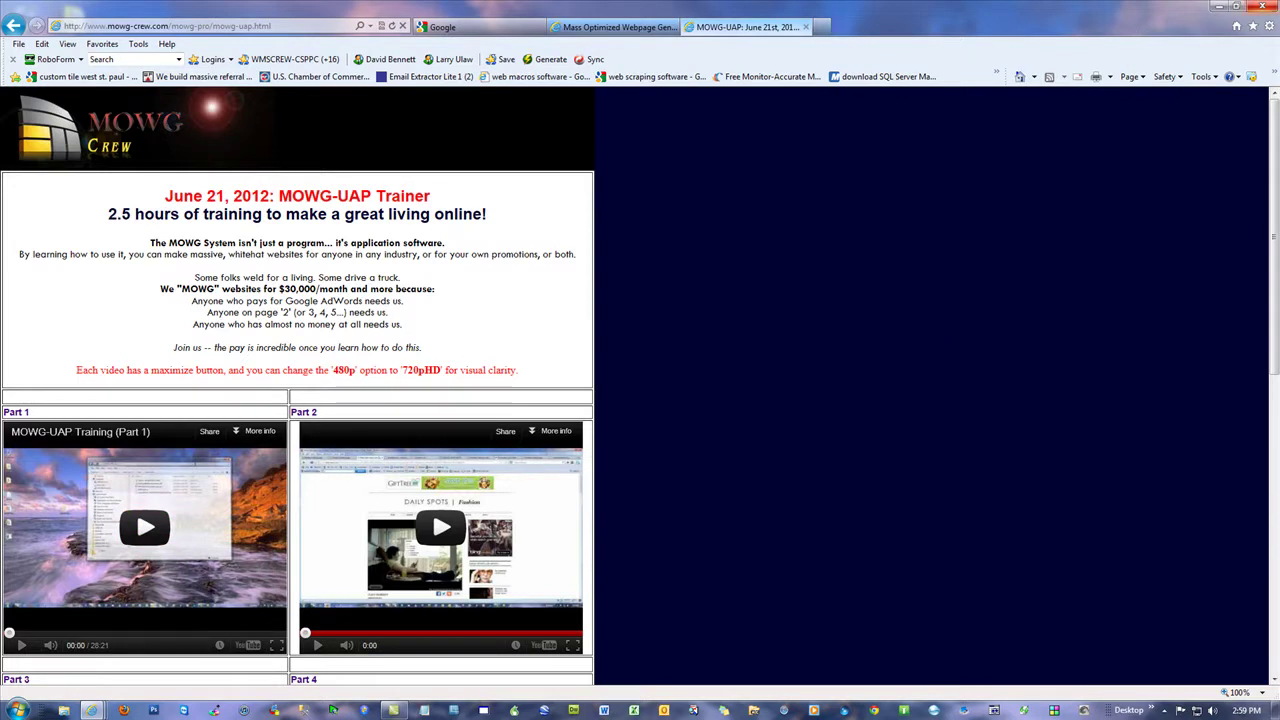
Step: Close Internet Explorer and open vars.csv from the V4 desktop folder in Excel
left_click(1262, 8)
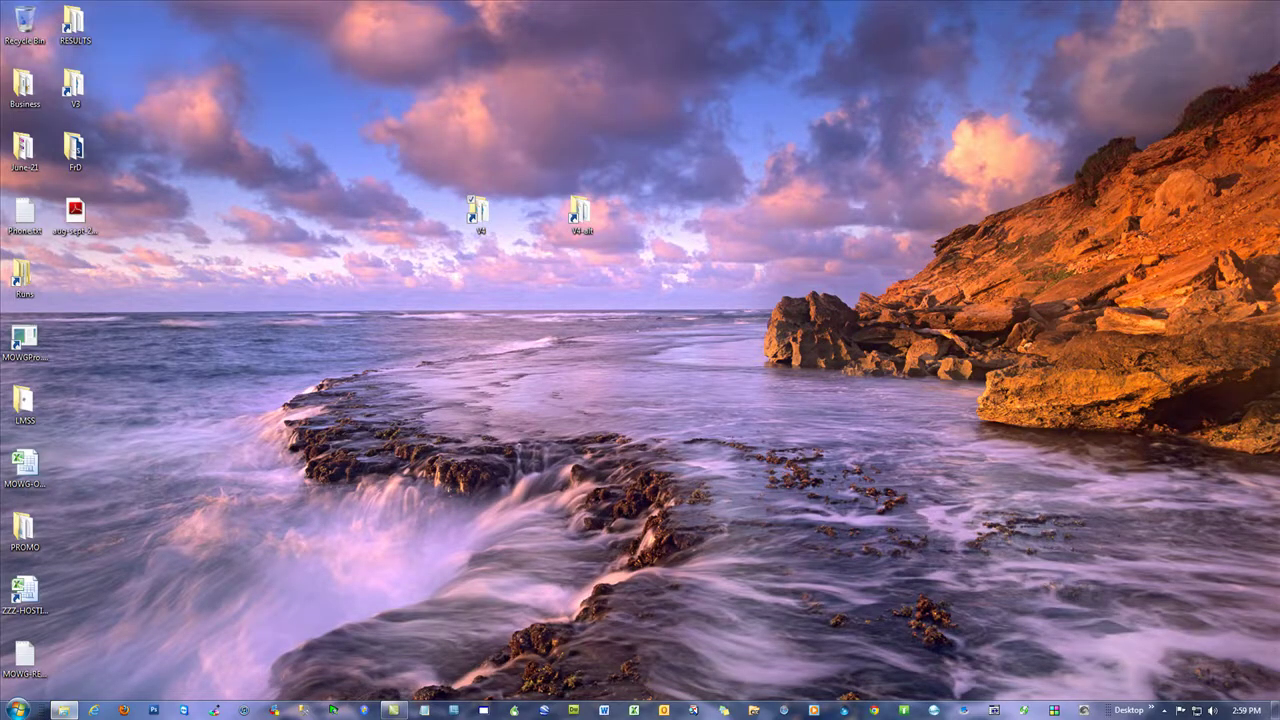
left_click(393, 710)
double_click(808, 14)
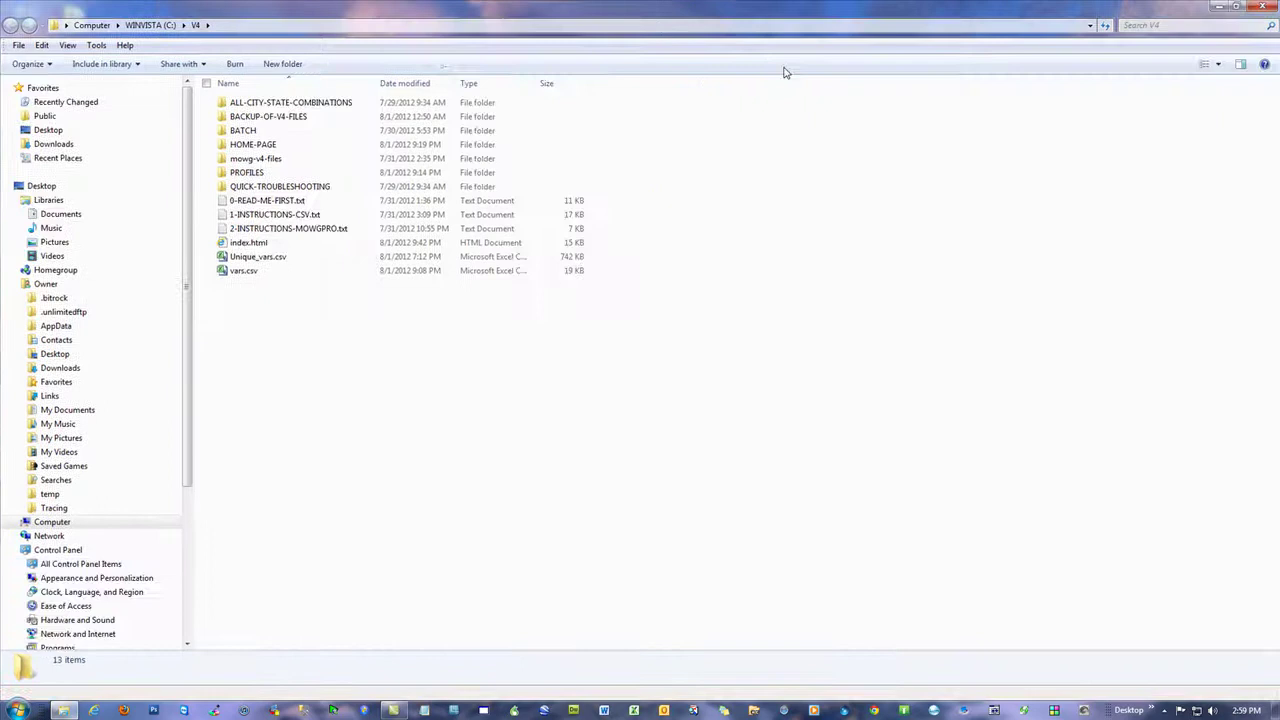
double_click(245, 271)
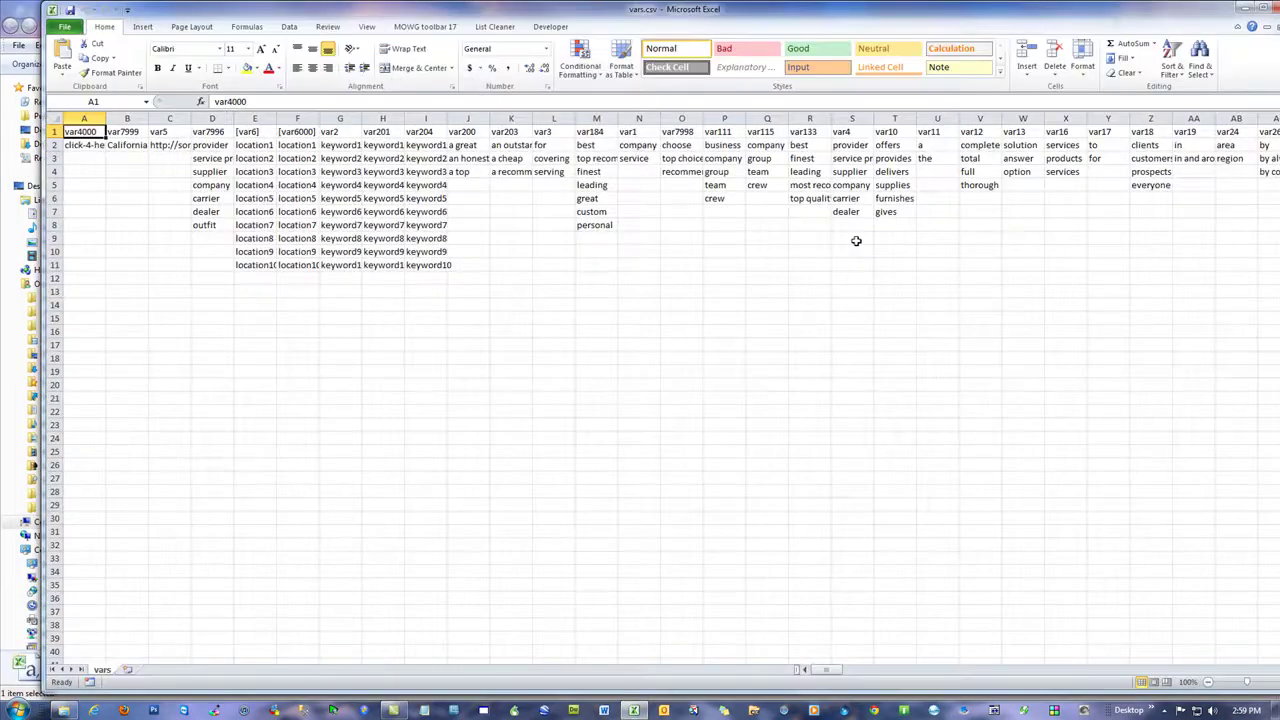
left_click_drag(337, 148, 450, 648)
left_click(596, 317)
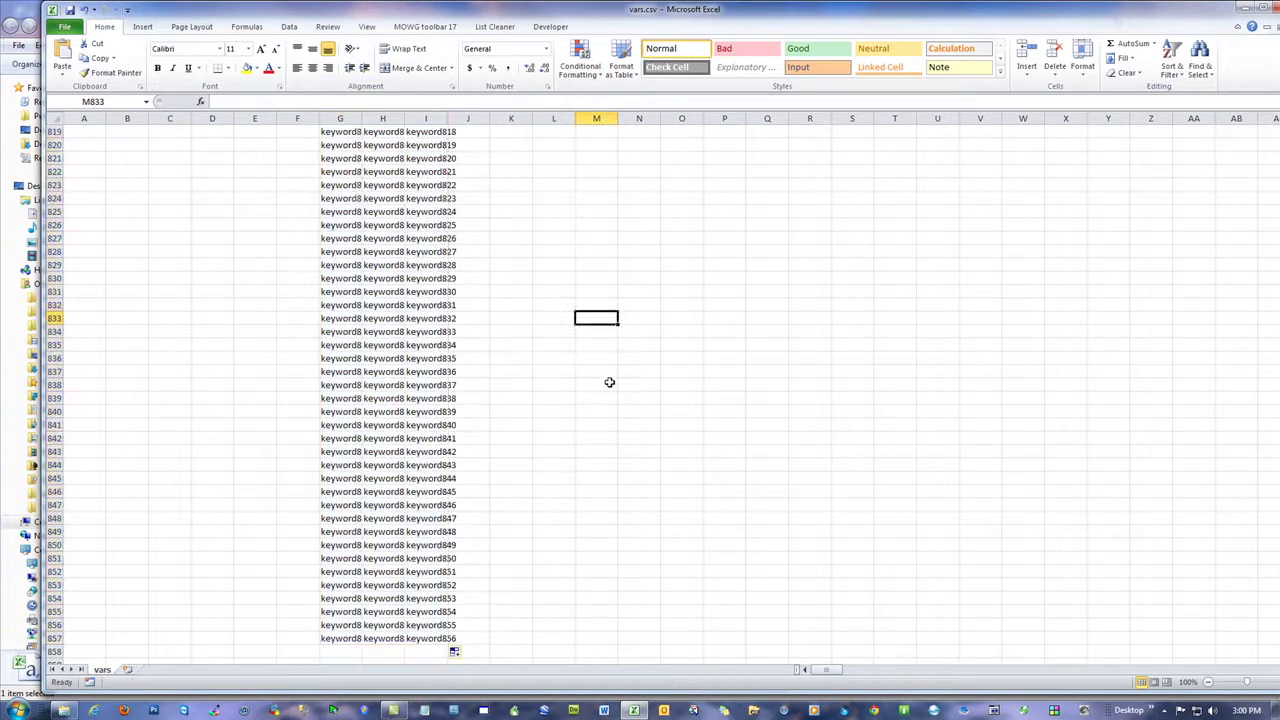
scroll(604, 372, "up", 20)
left_click(1256, 8)
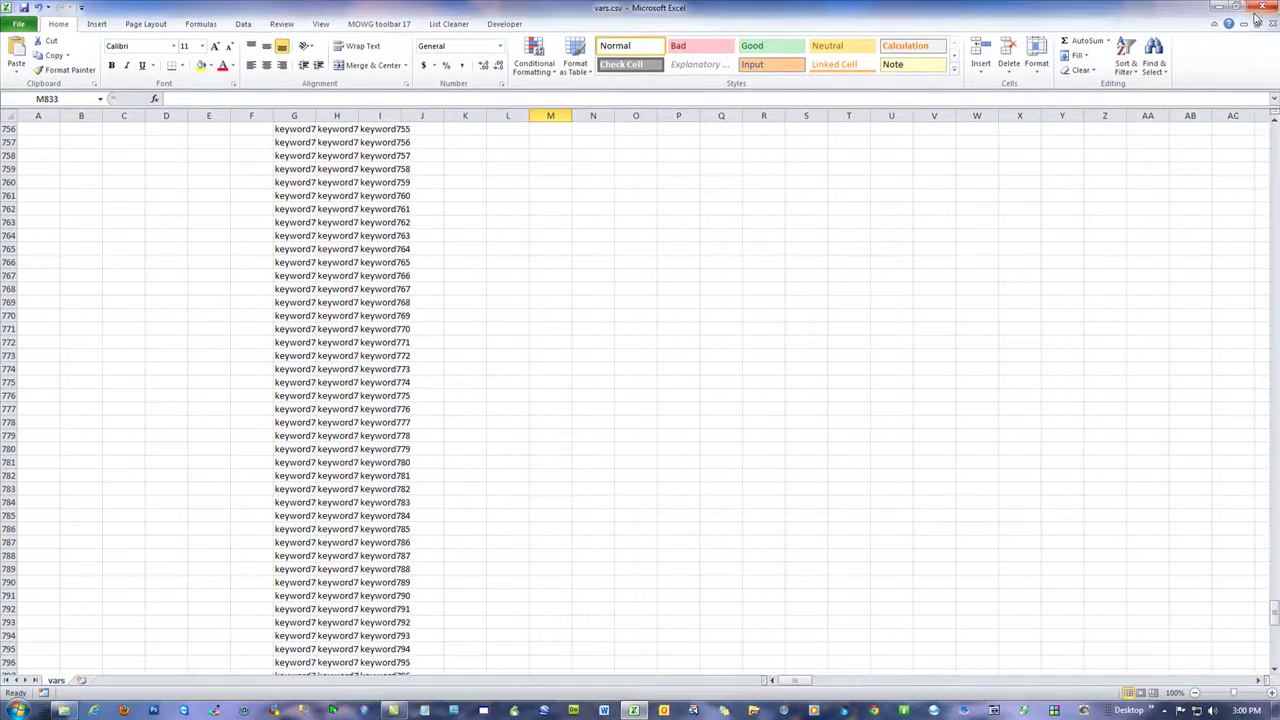
left_click_drag(1275, 617, 1274, 150)
left_click(795, 293)
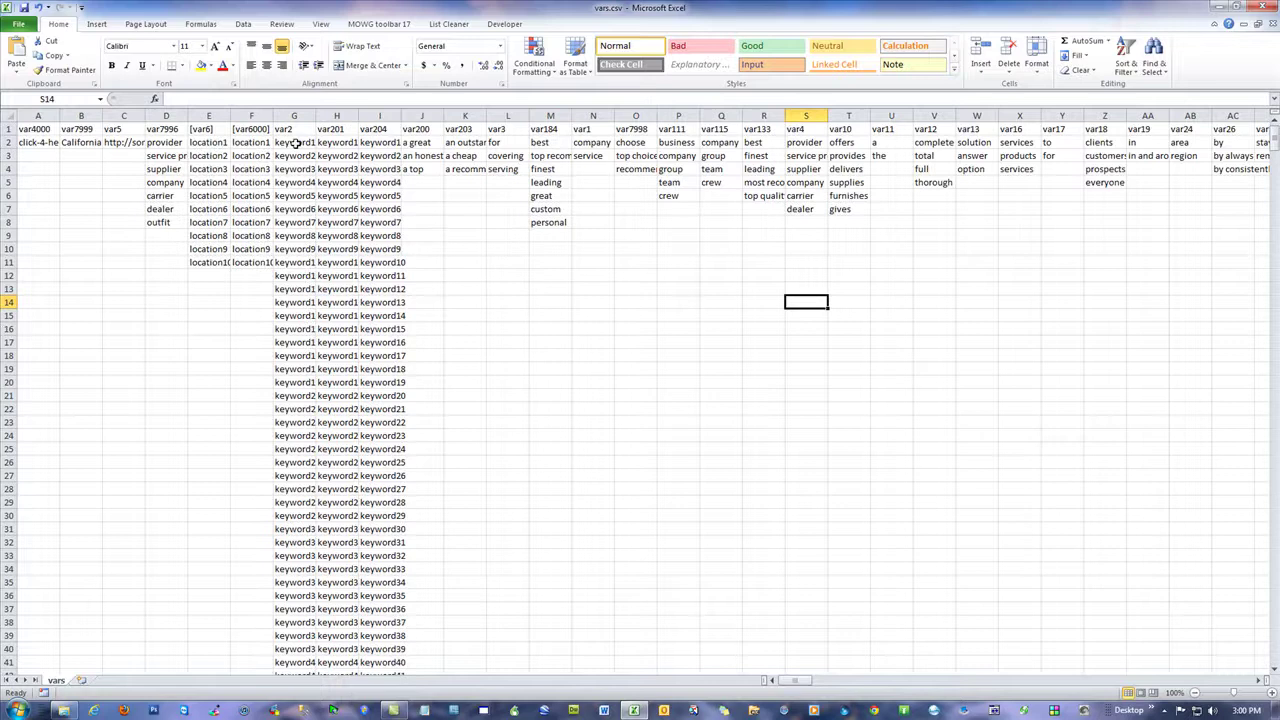
left_click_drag(296, 143, 378, 425)
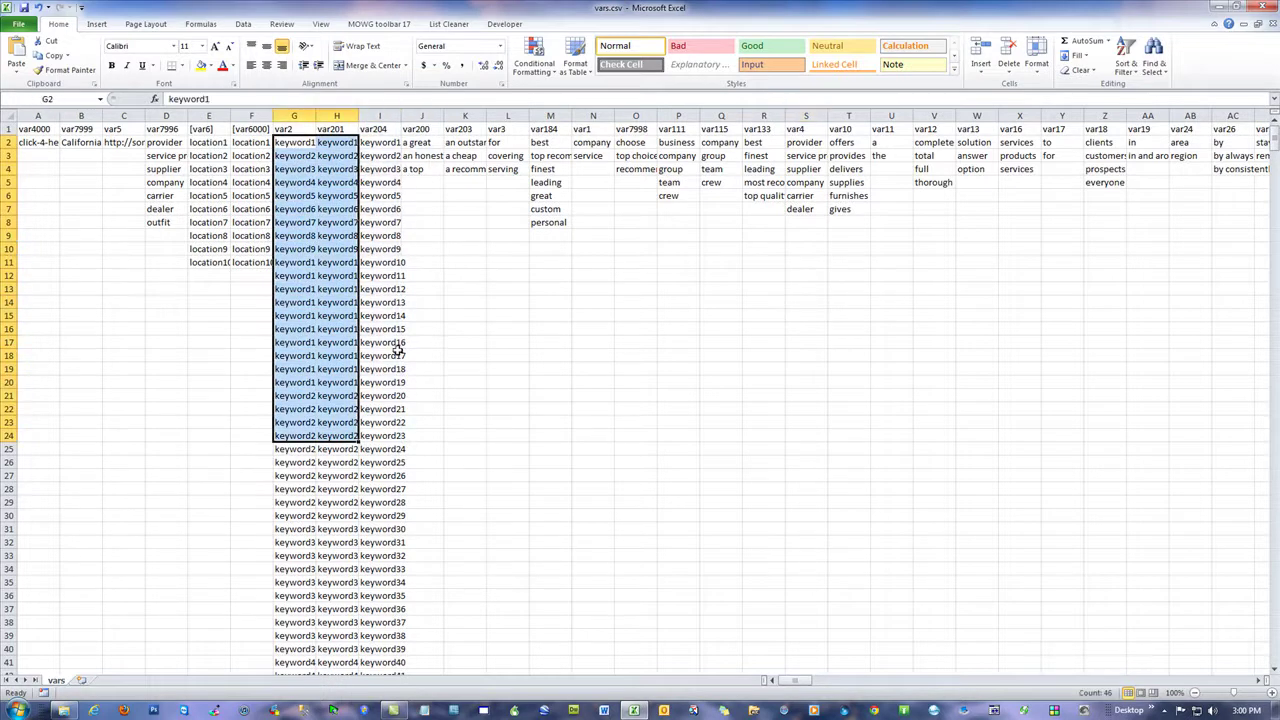
left_click(544, 355)
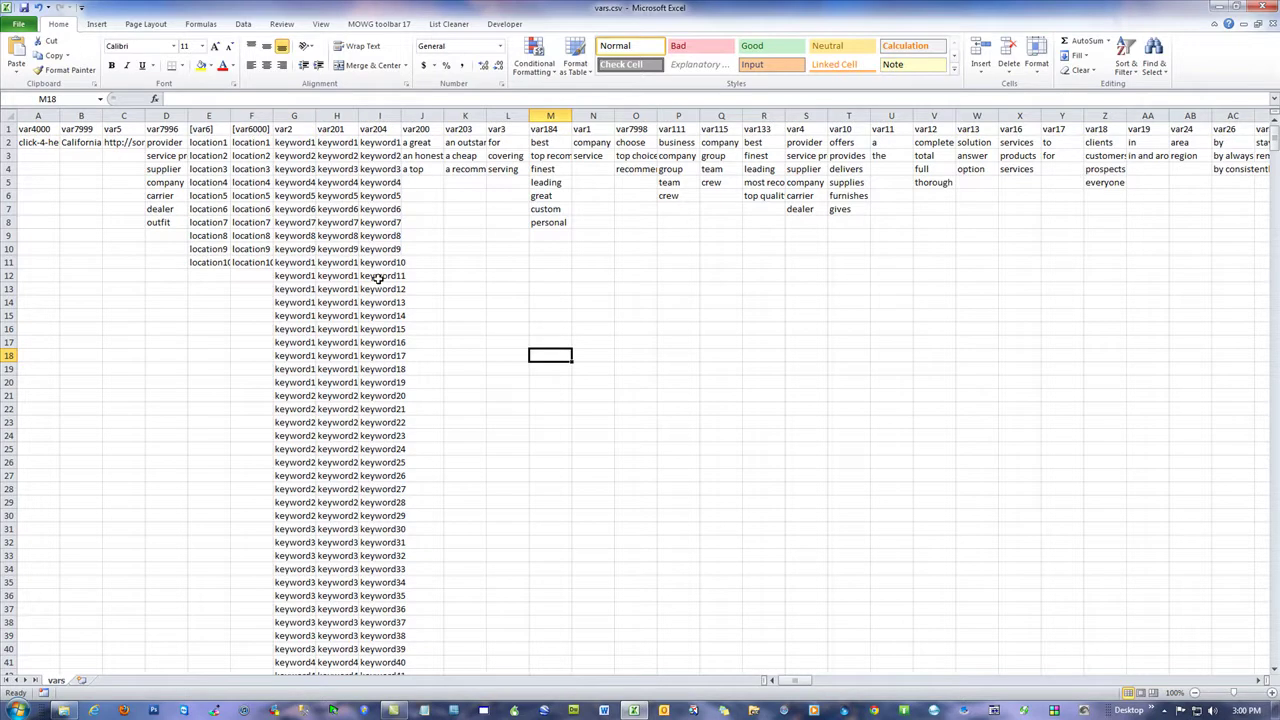
left_click(297, 144)
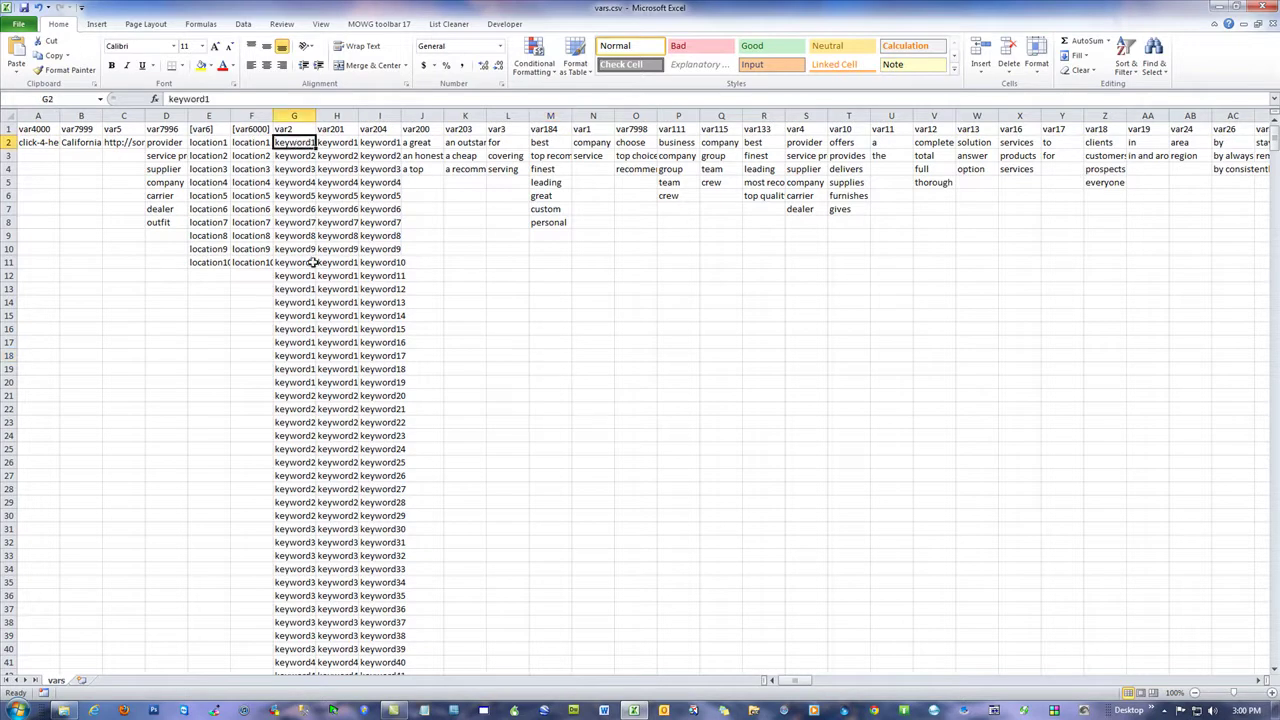
left_click(293, 342, "shift")
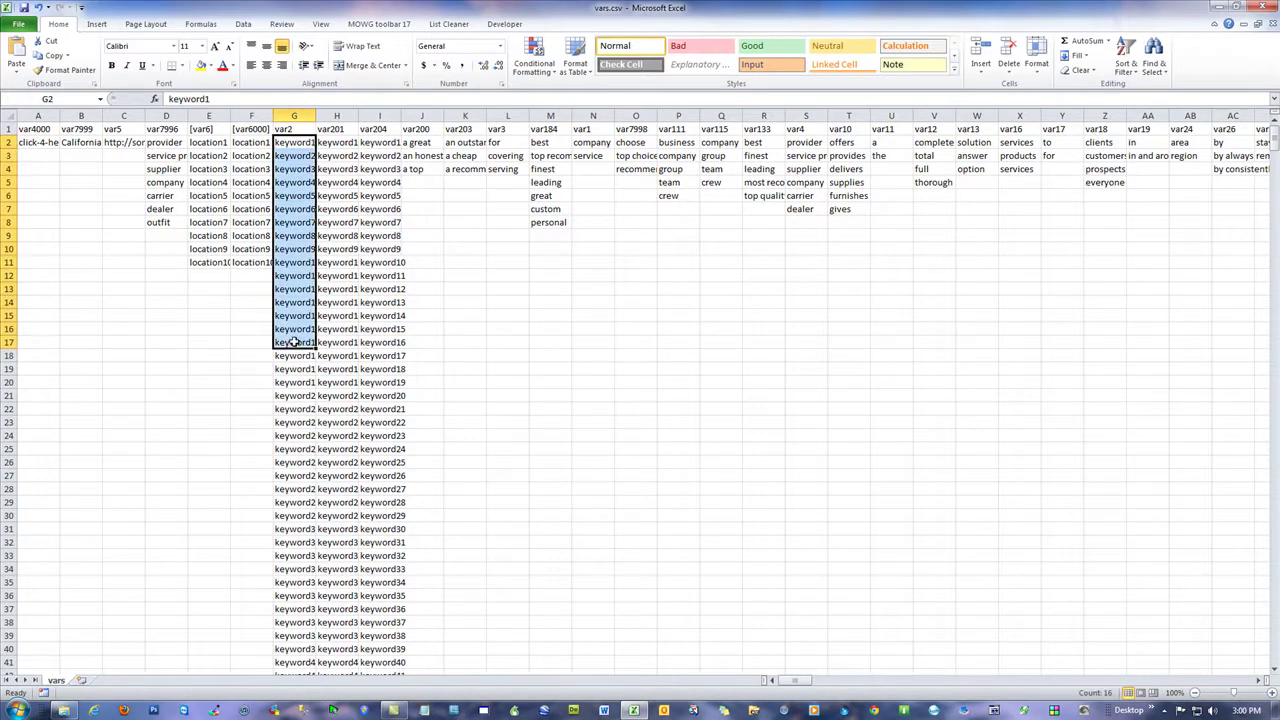
left_click(225, 367)
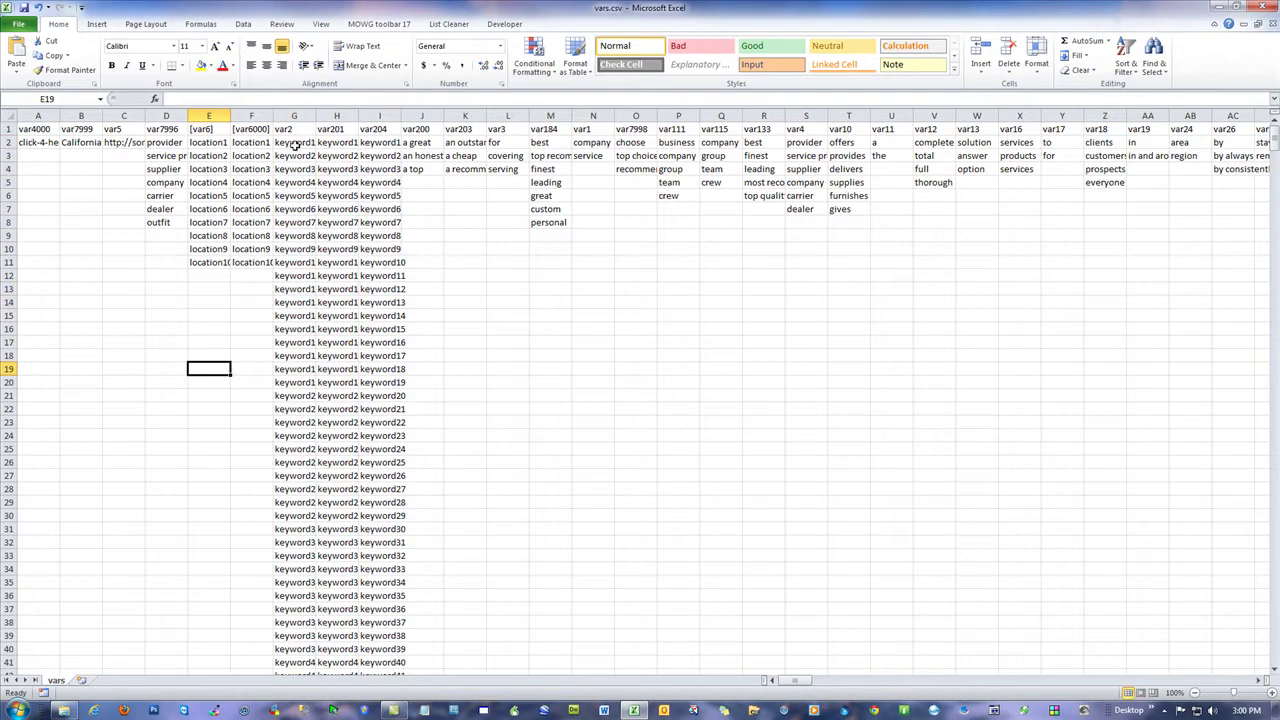
left_click_drag(296, 145, 477, 571)
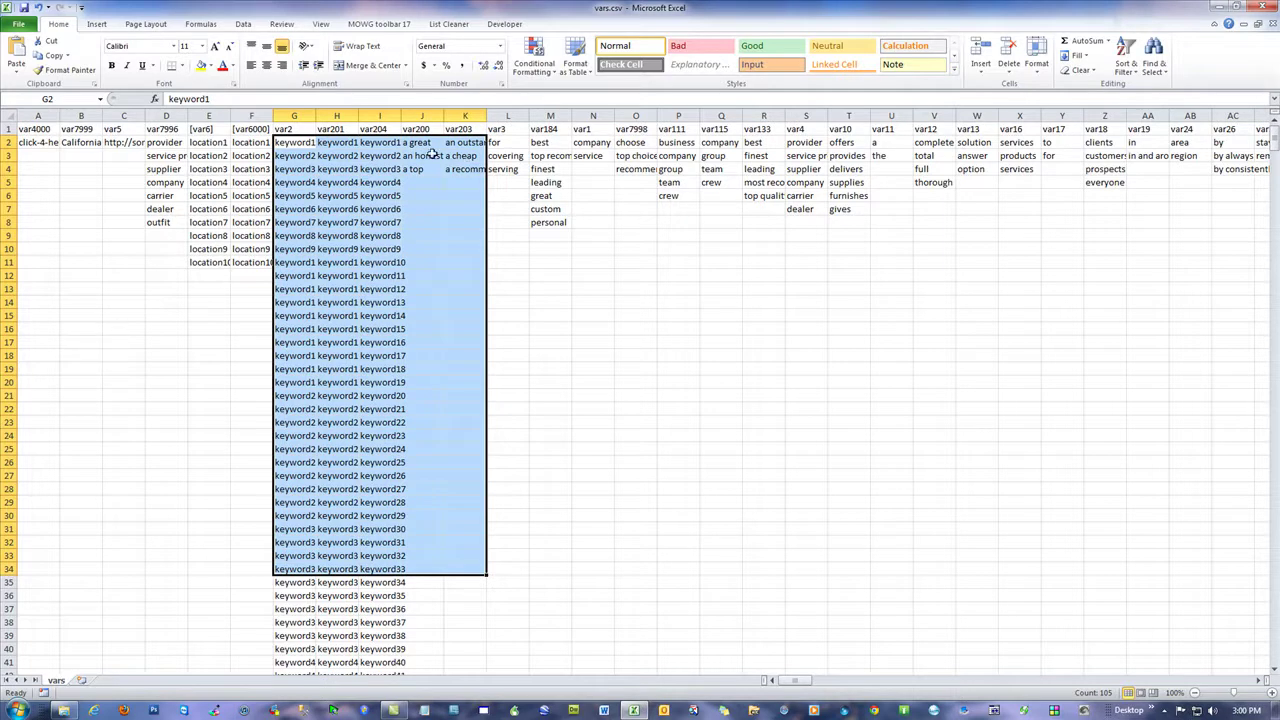
left_click(87, 223)
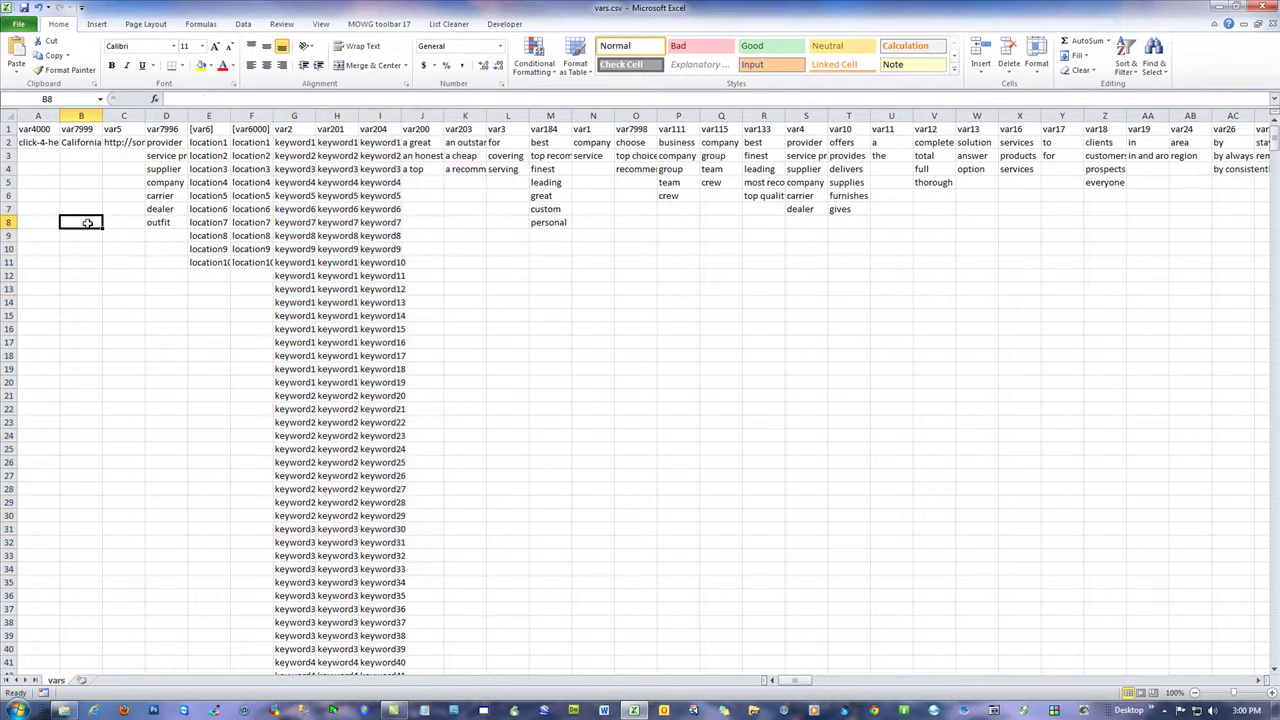
left_click(8, 129)
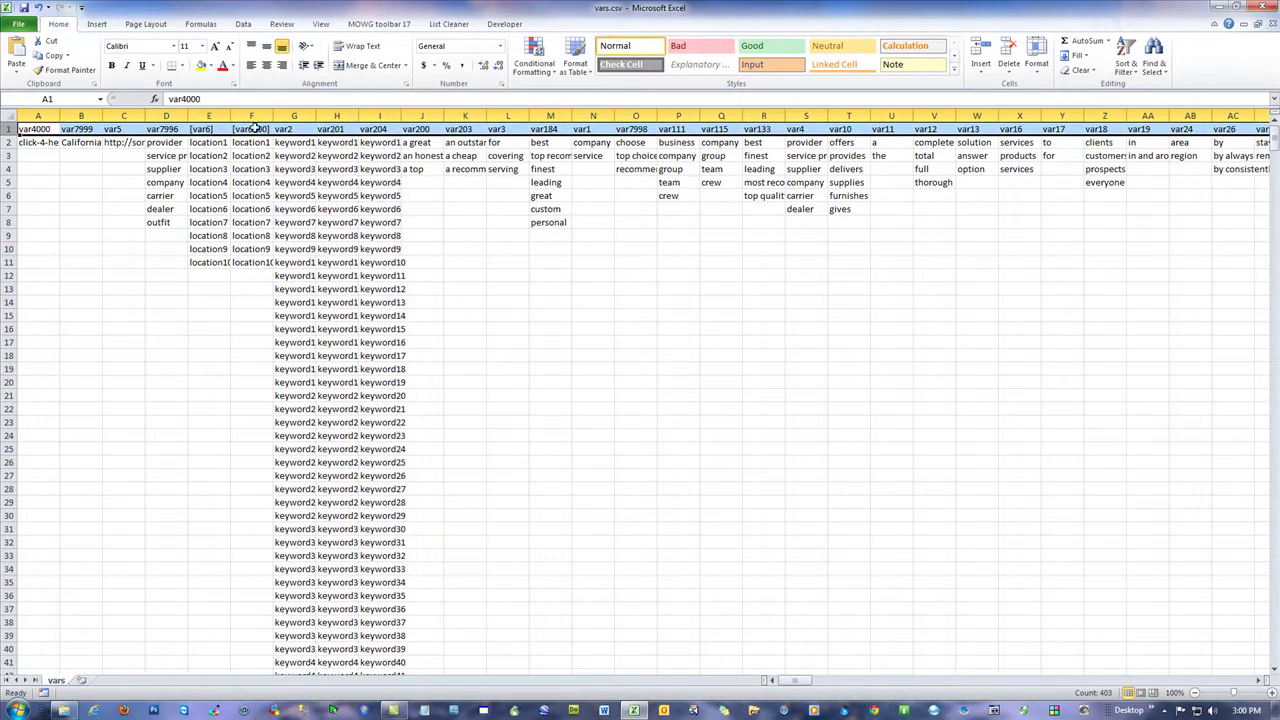
left_click(527, 298)
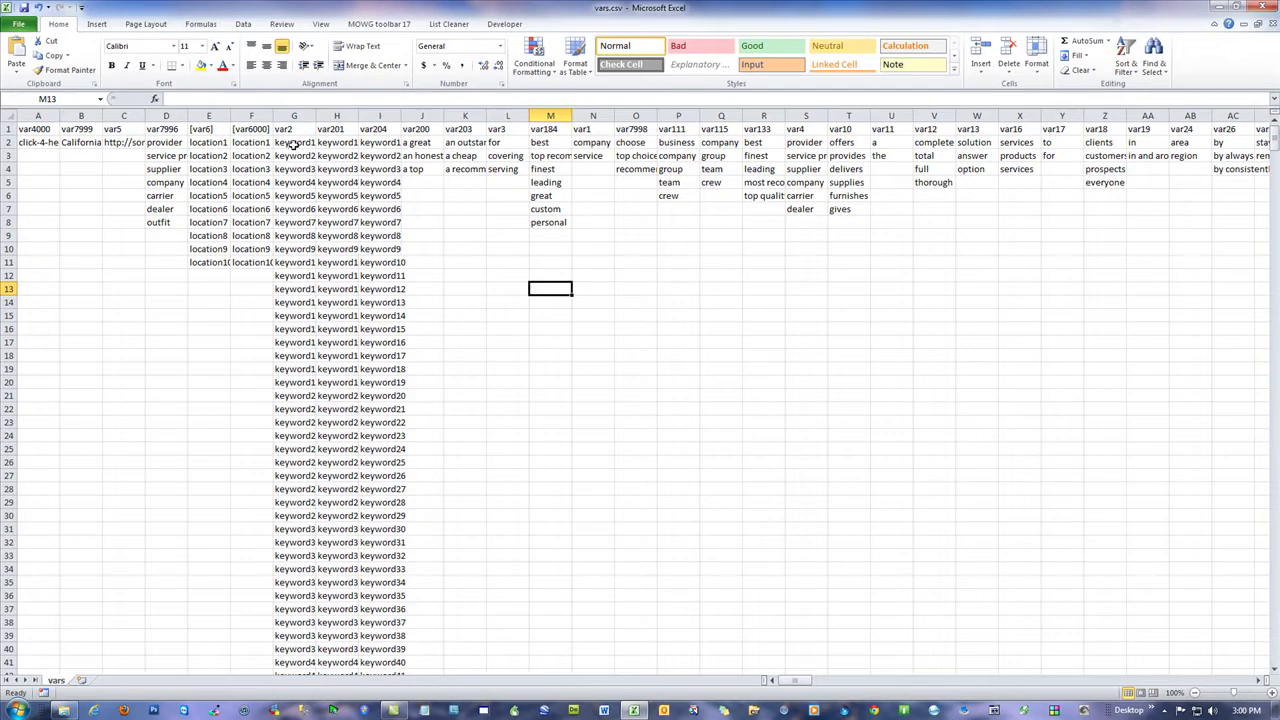
left_click(38, 8)
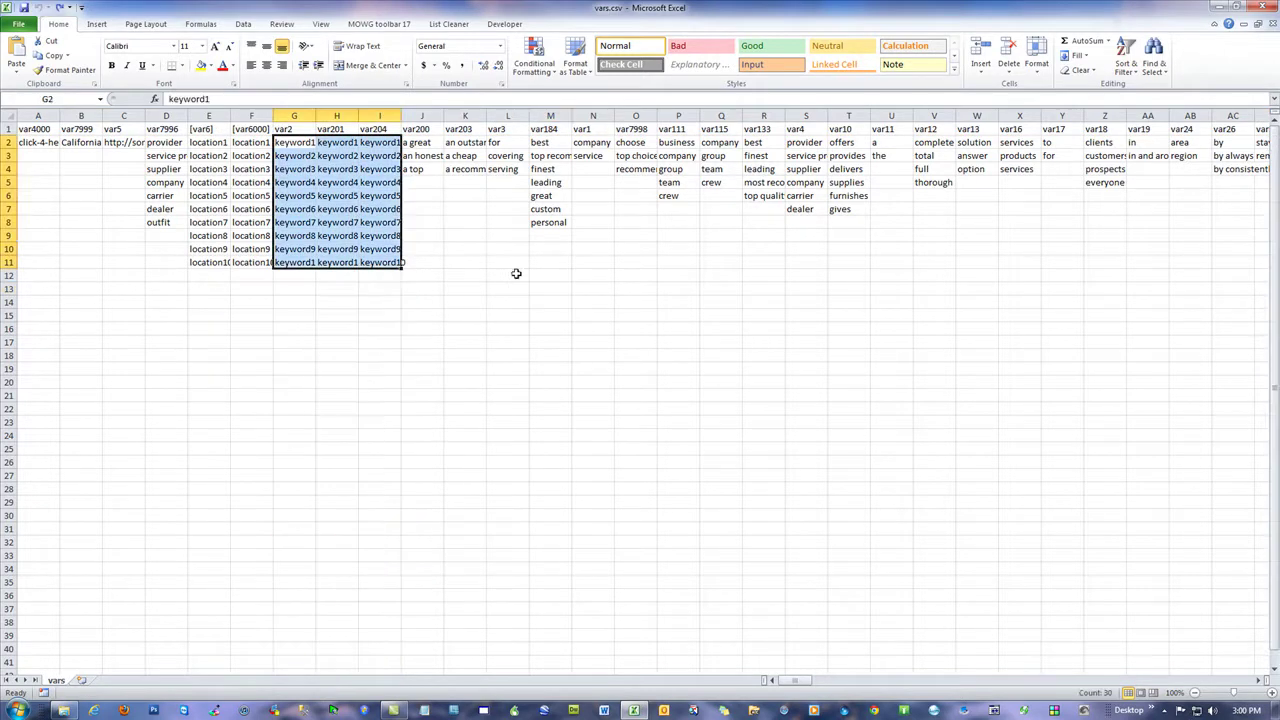
left_click(515, 274)
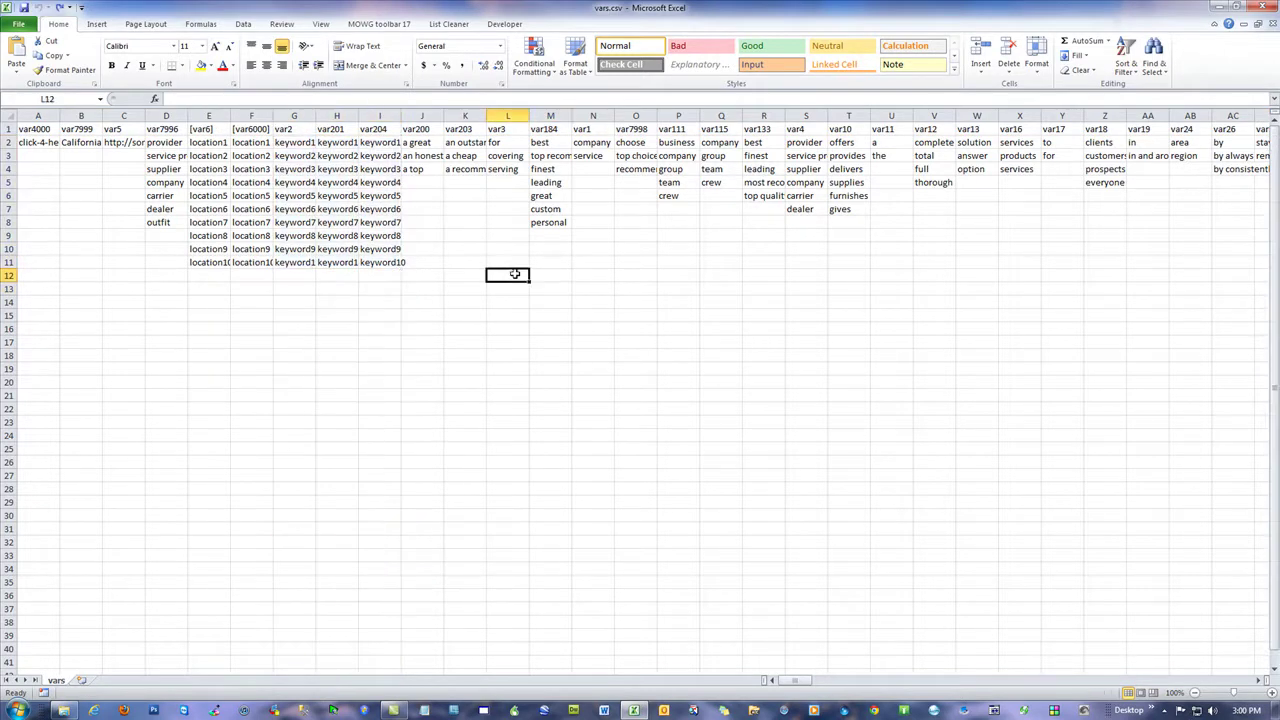
Step: Look over the var2, var201 and var204 headers and keyword values after briefly opening Format Sheet
left_click(60, 8)
left_click(377, 24)
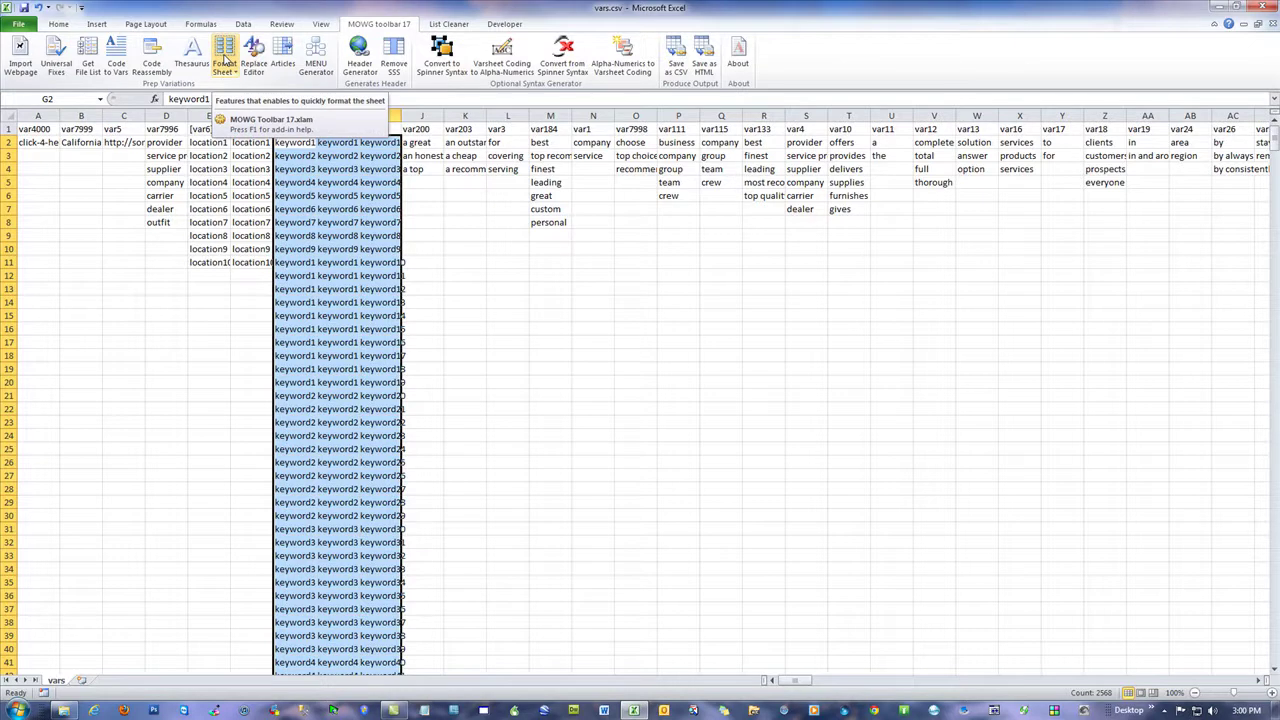
left_click(226, 62)
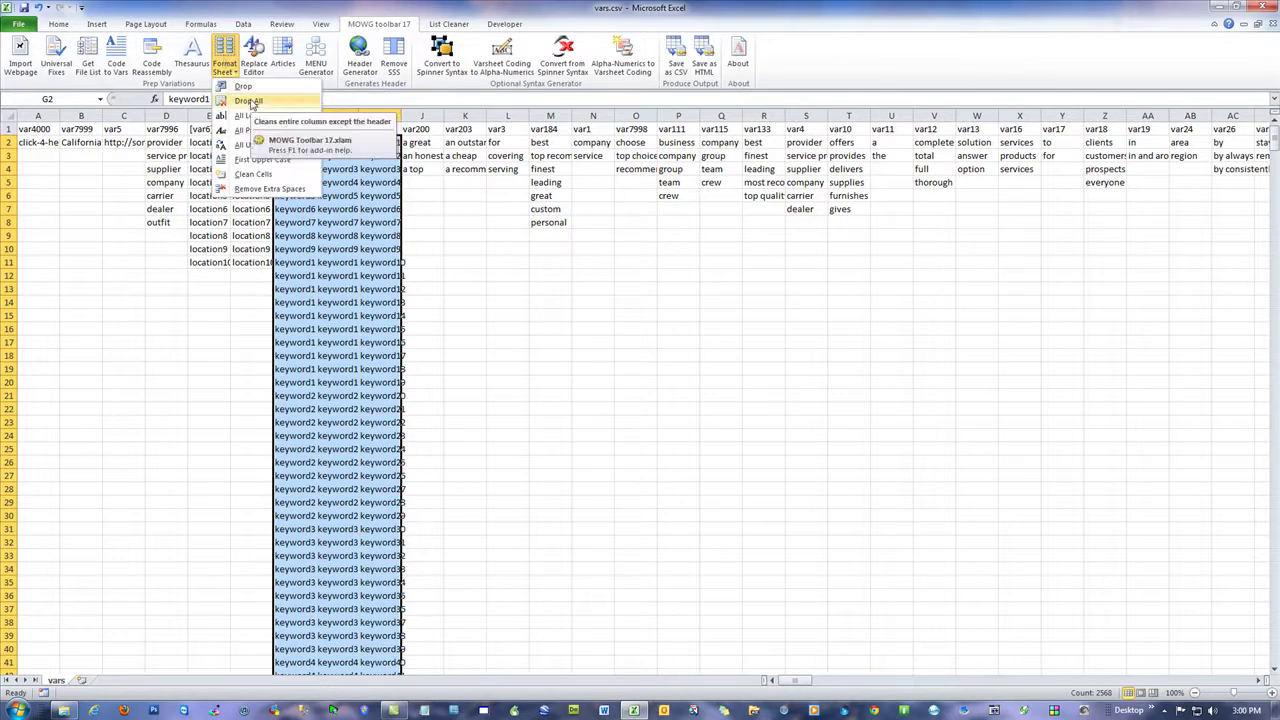
left_click(486, 270)
left_click(507, 262)
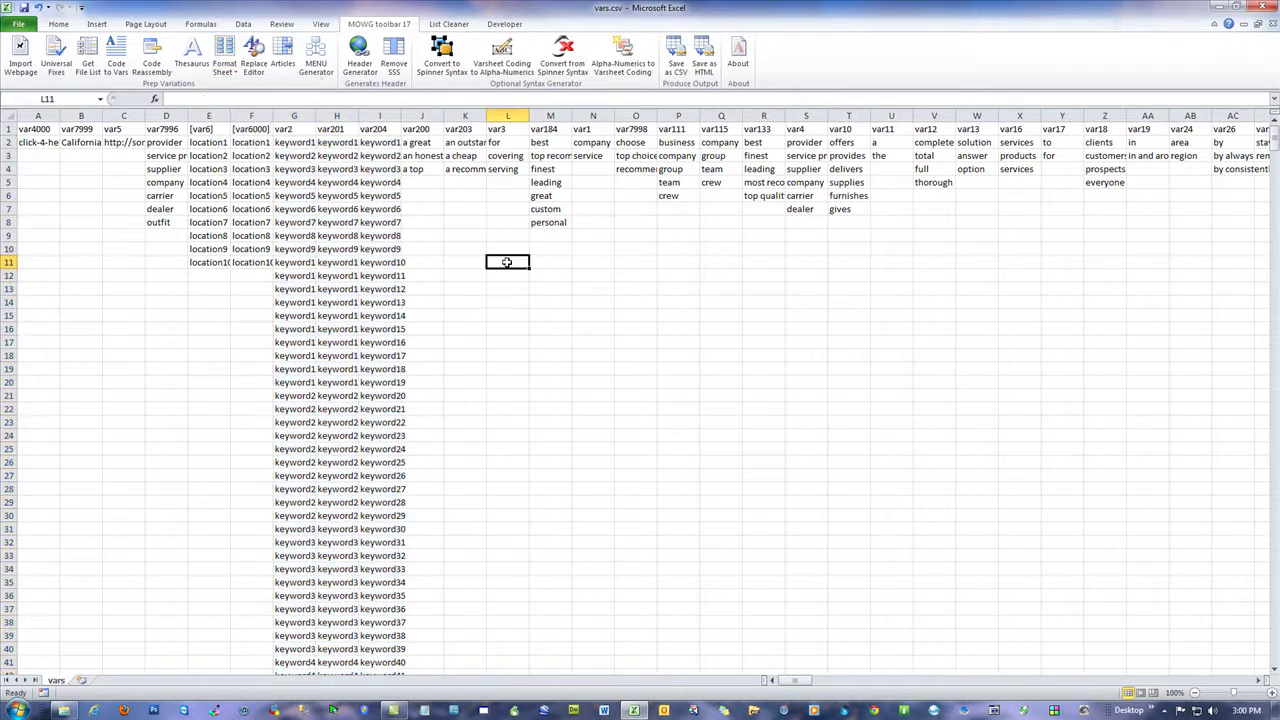
left_click(294, 129)
left_click(337, 131)
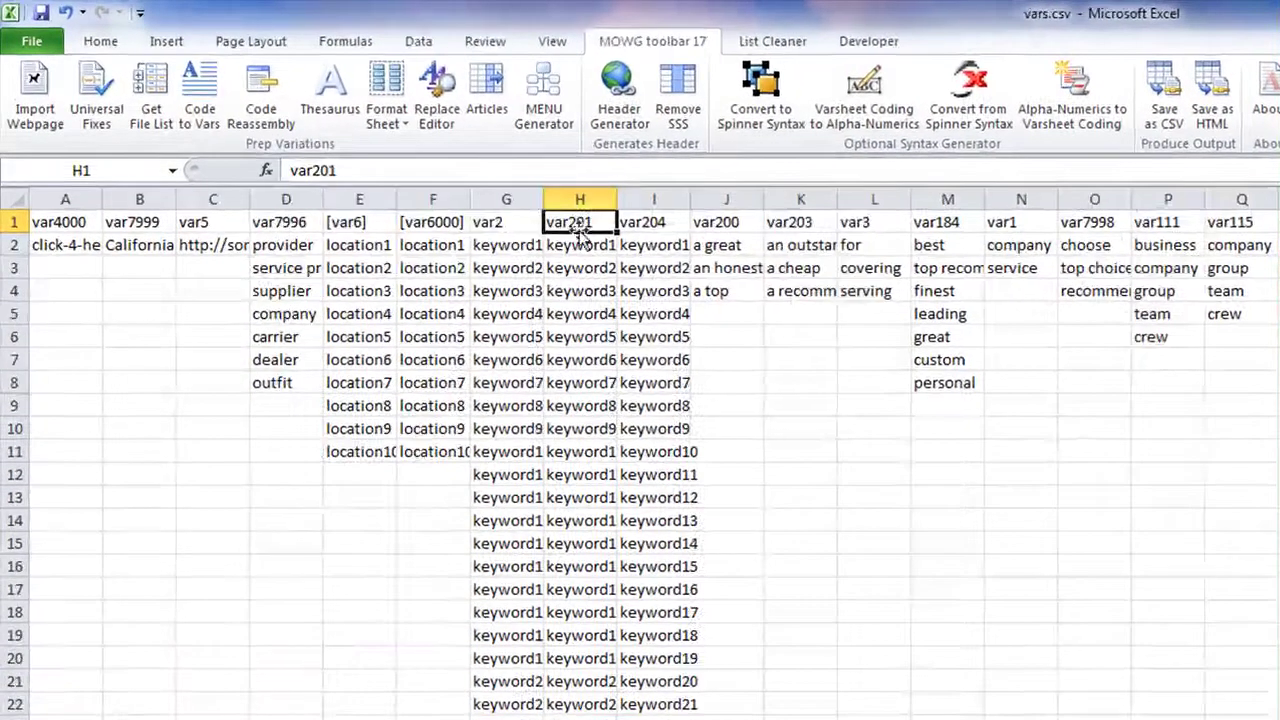
left_click(659, 223)
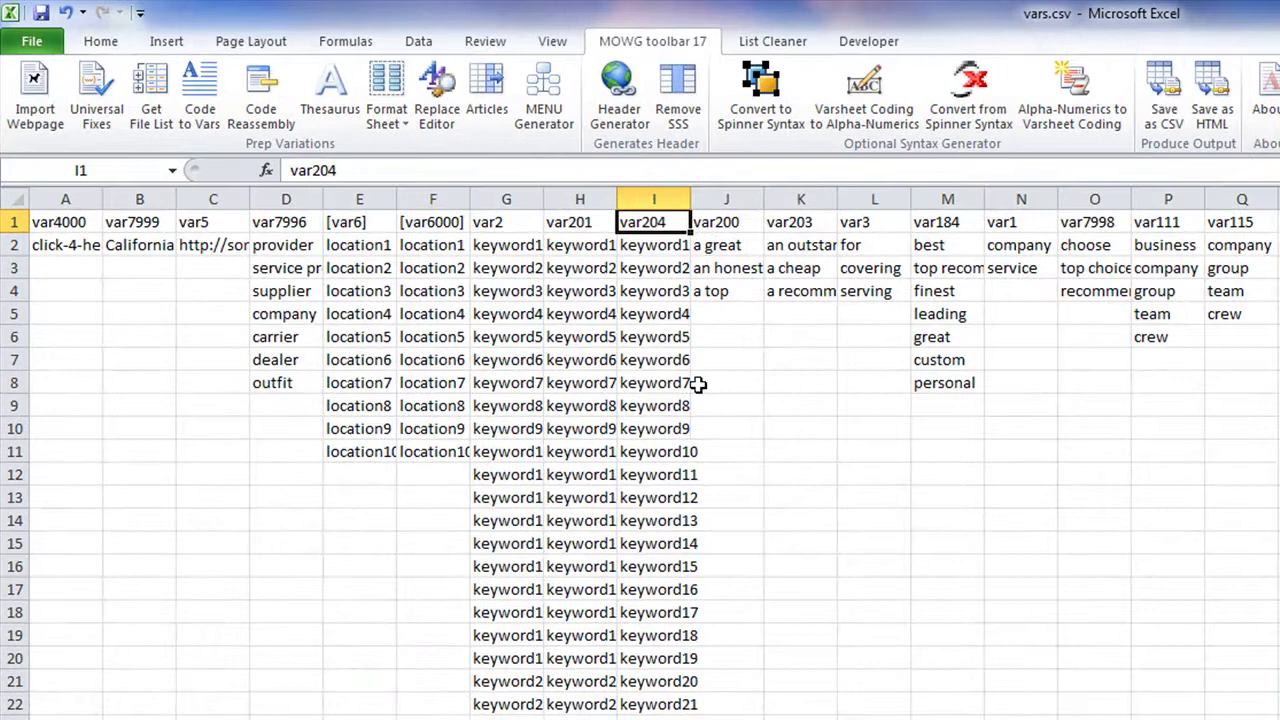
left_click_drag(505, 245, 605, 693)
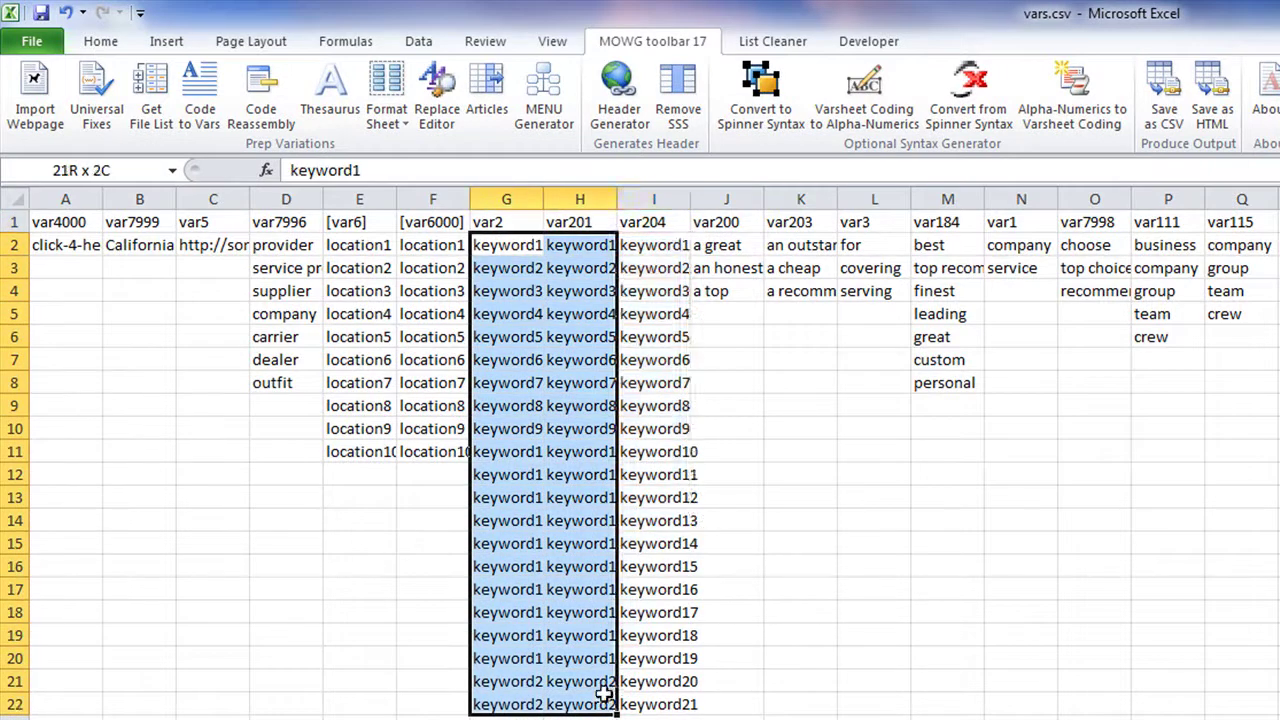
left_click(340, 585)
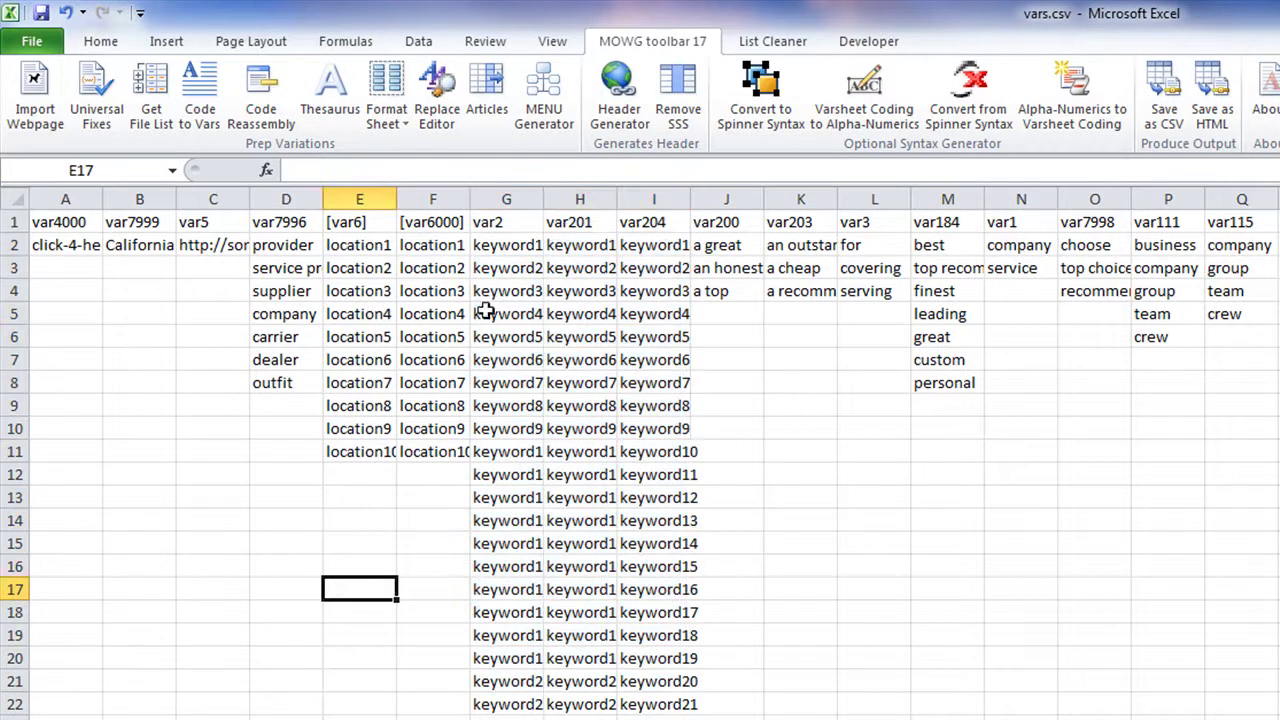
Step: Empty the var2 column with Format Sheet > Drop All
left_click(388, 108)
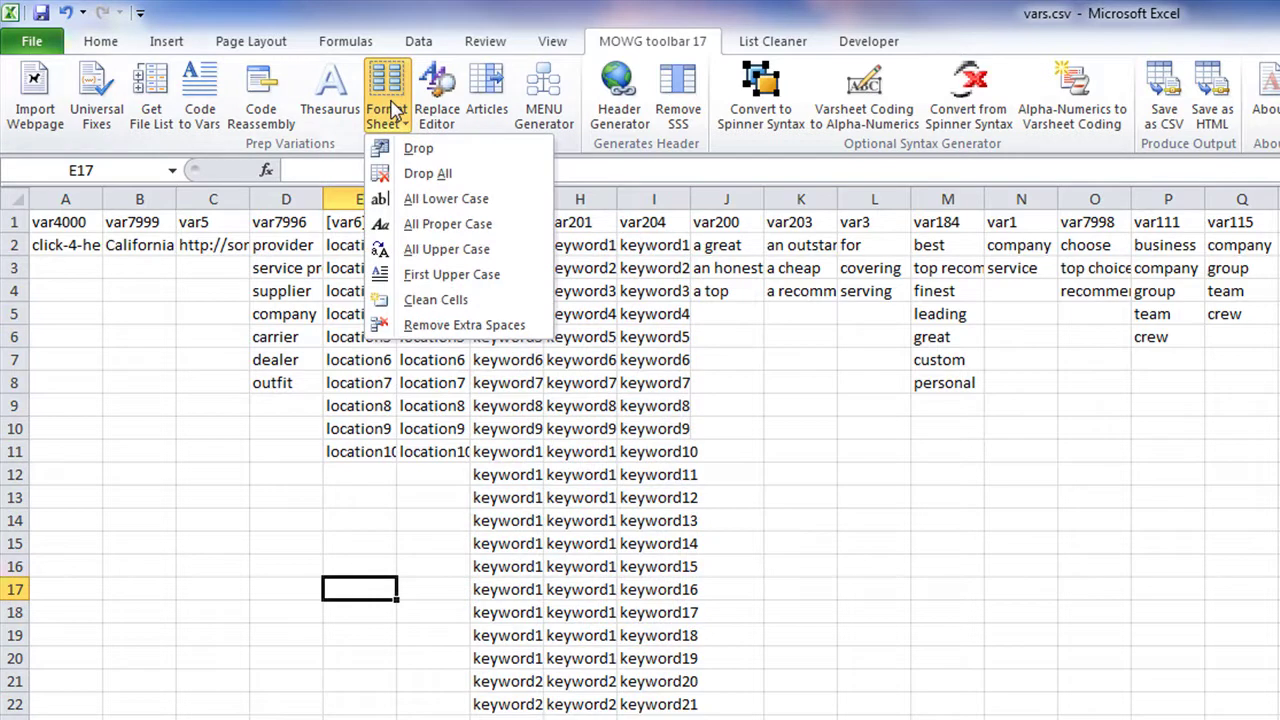
left_click(428, 178)
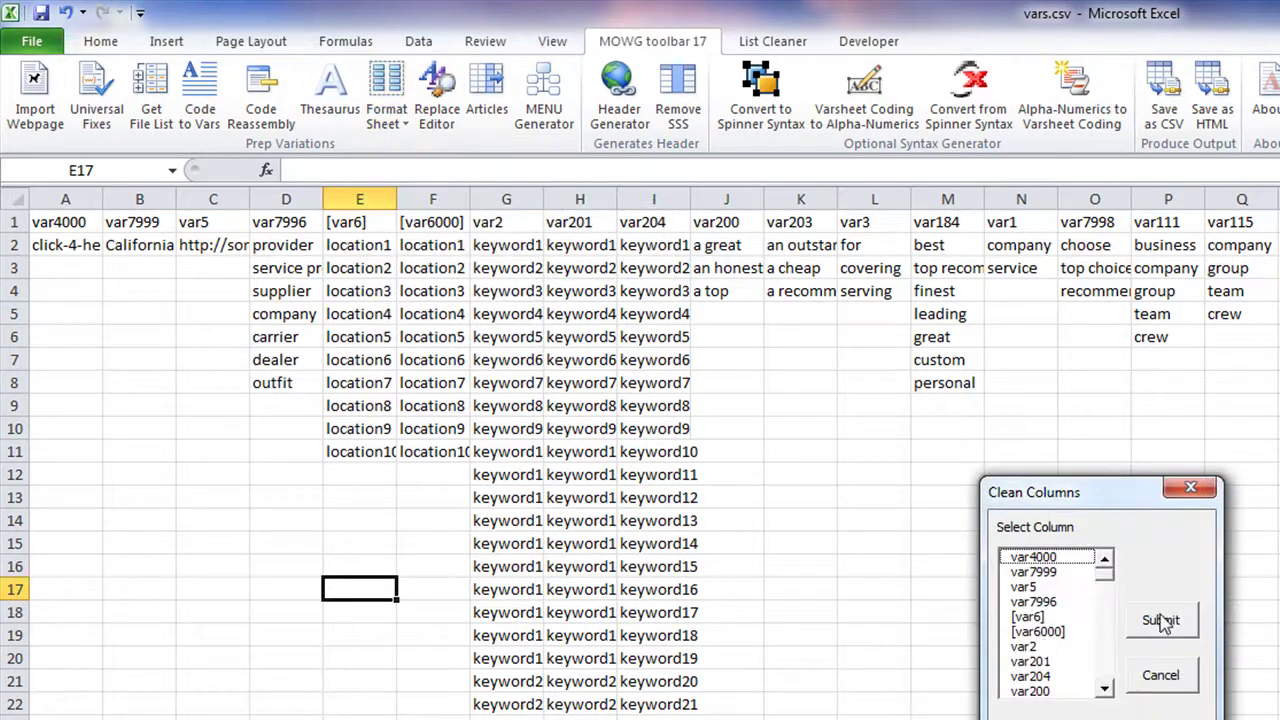
left_click(1036, 647)
left_click(1154, 623)
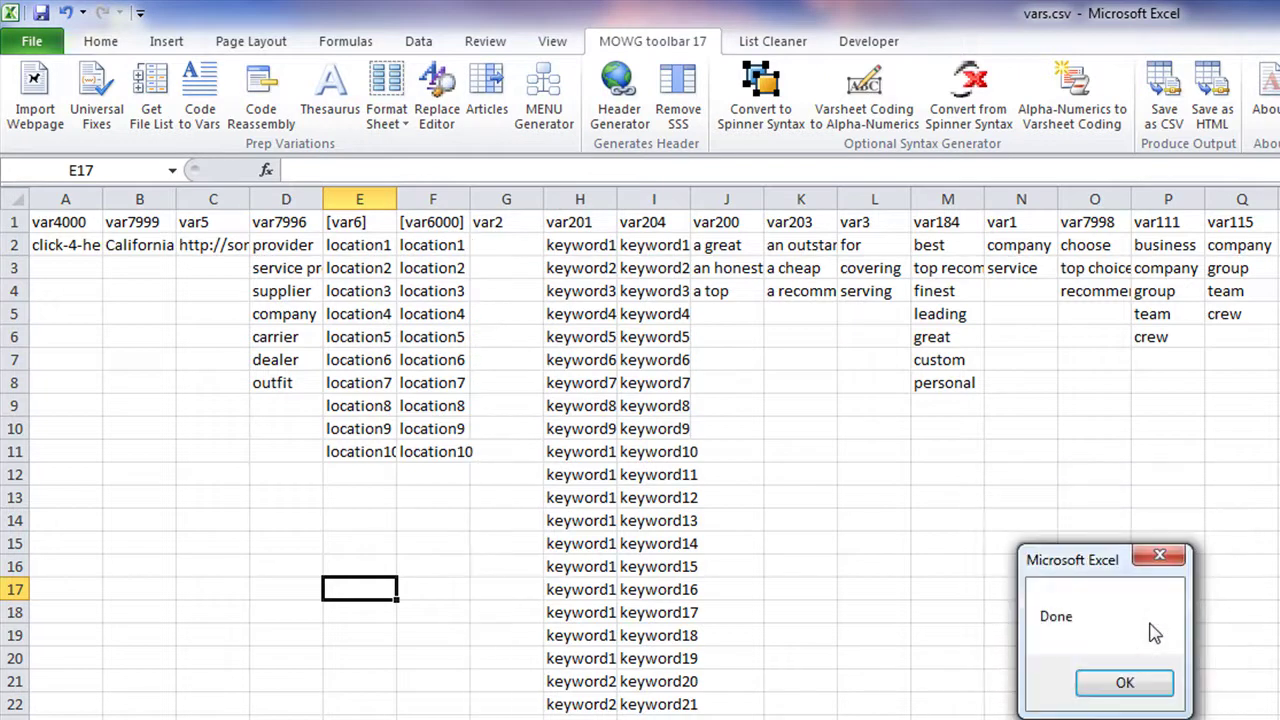
left_click(1124, 684)
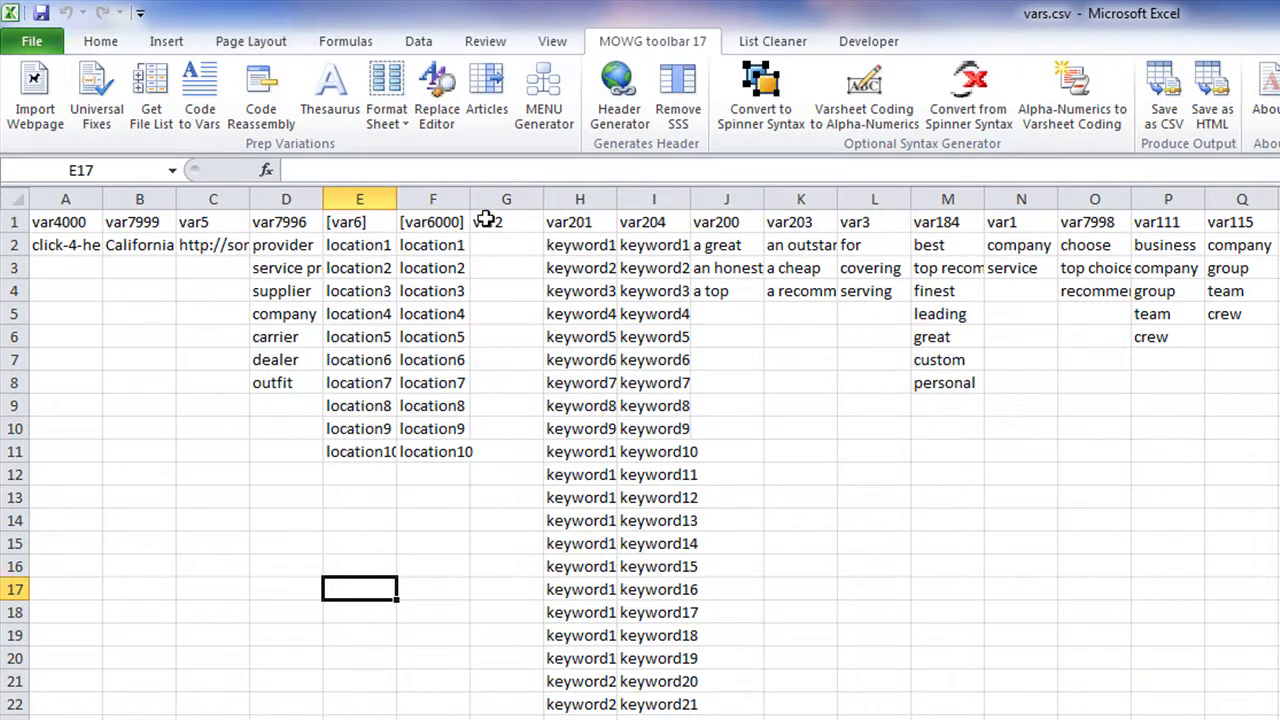
Step: Empty the five columns [var6] through var204 with Drop All
left_click(395, 100)
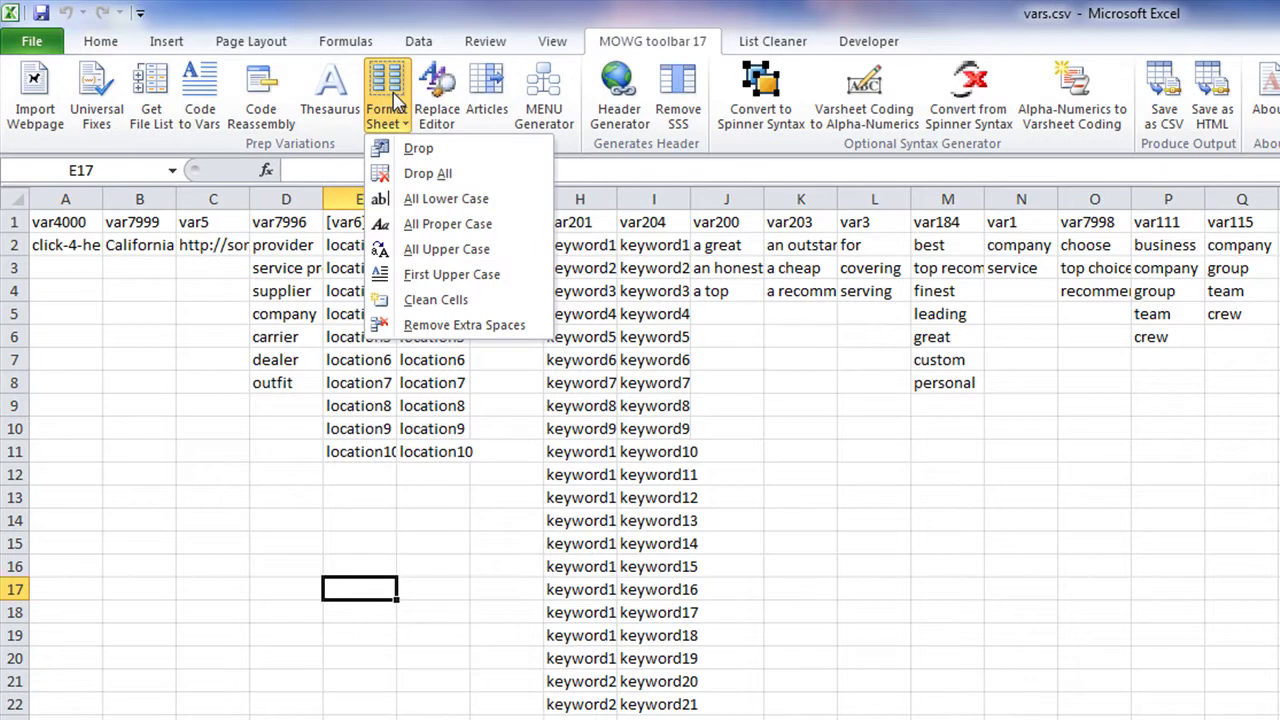
left_click(428, 176)
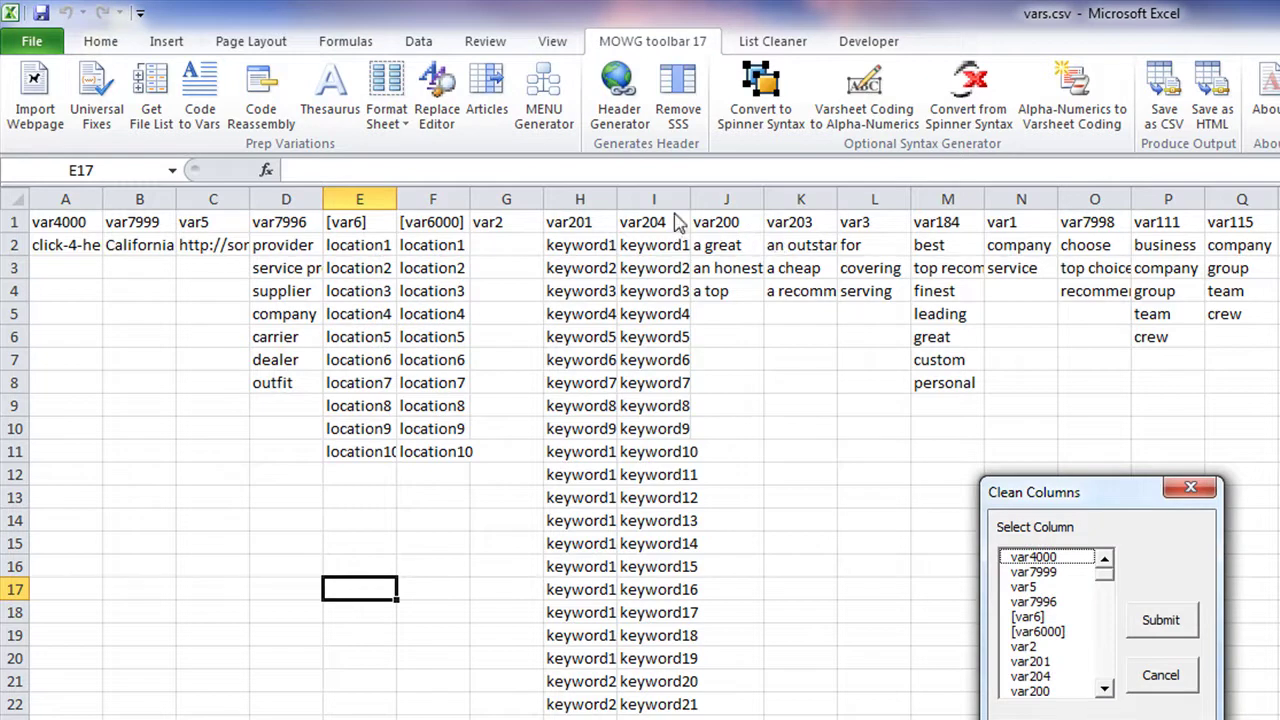
left_click(1024, 618)
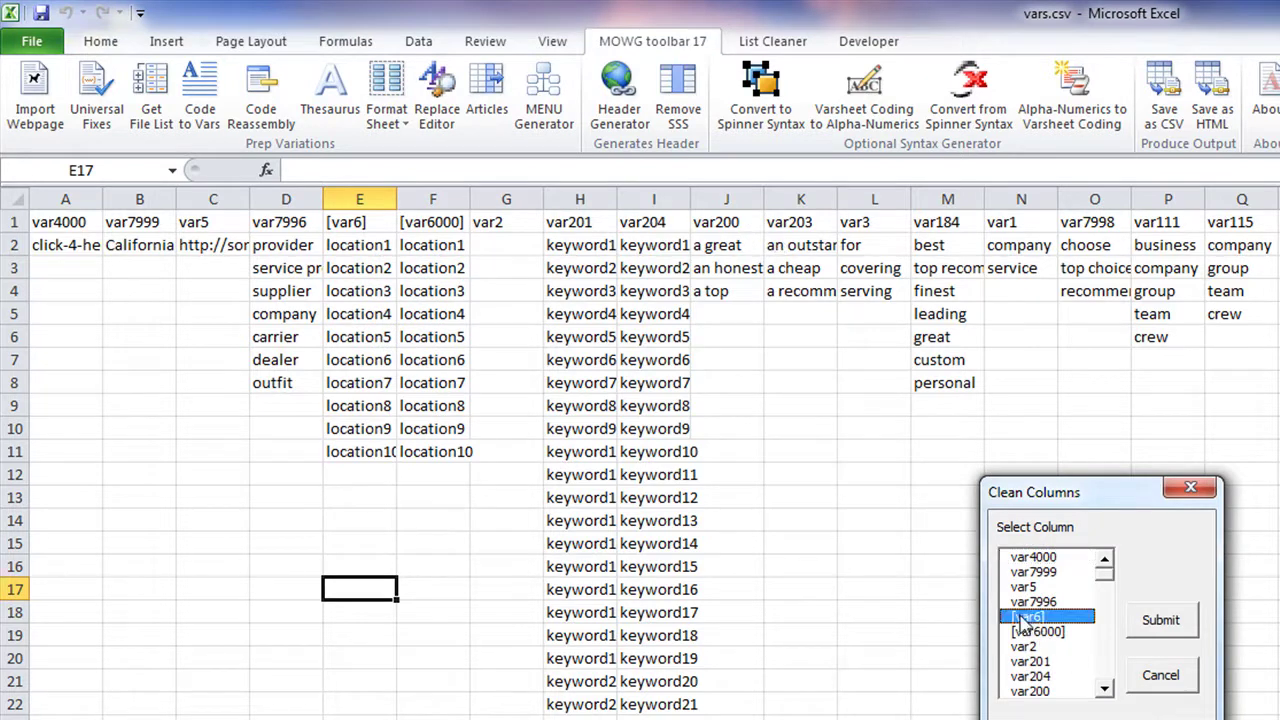
left_click(1040, 678, "shift")
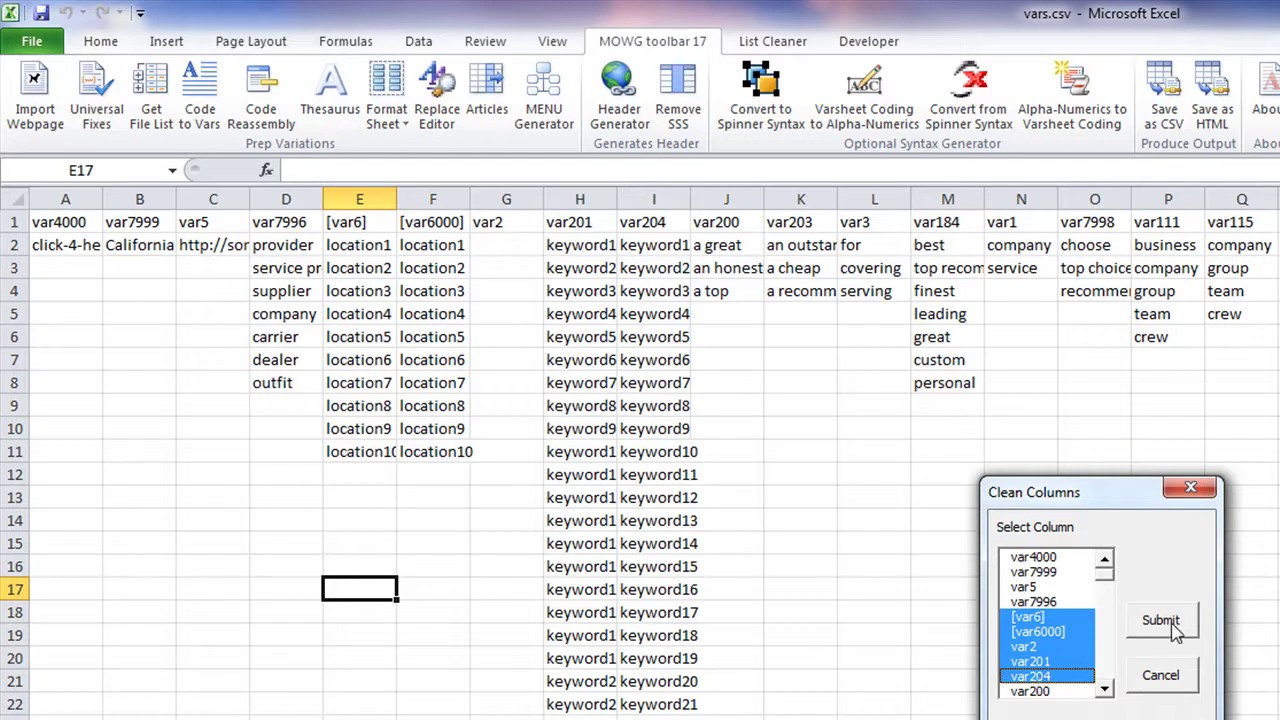
left_click(1160, 622)
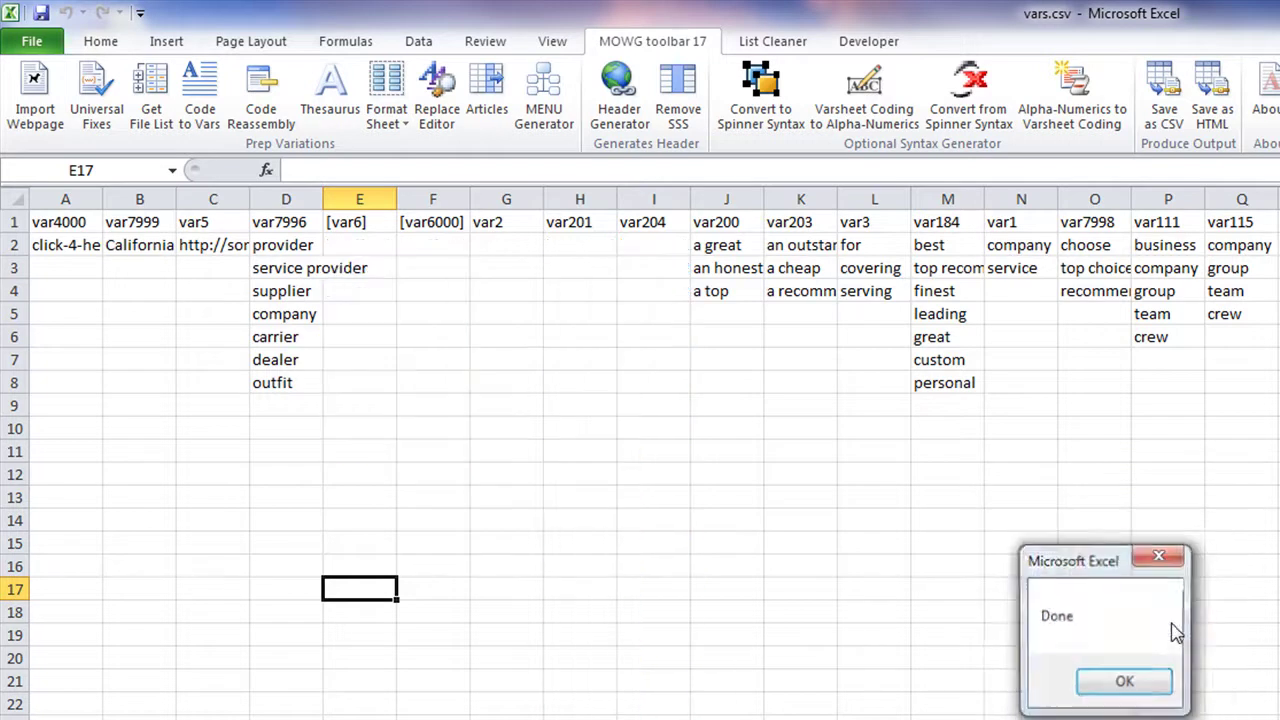
left_click(1122, 678)
left_click(605, 347)
left_click_drag(337, 244, 408, 514)
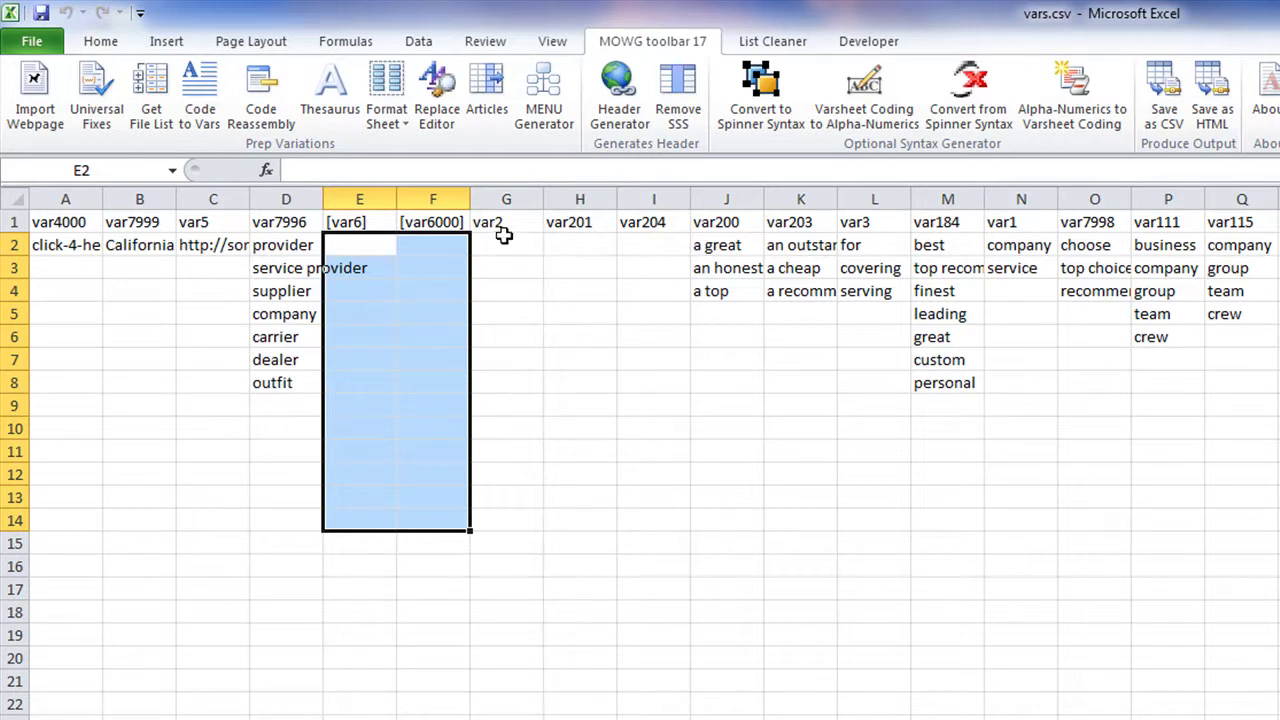
left_click_drag(503, 238, 636, 475)
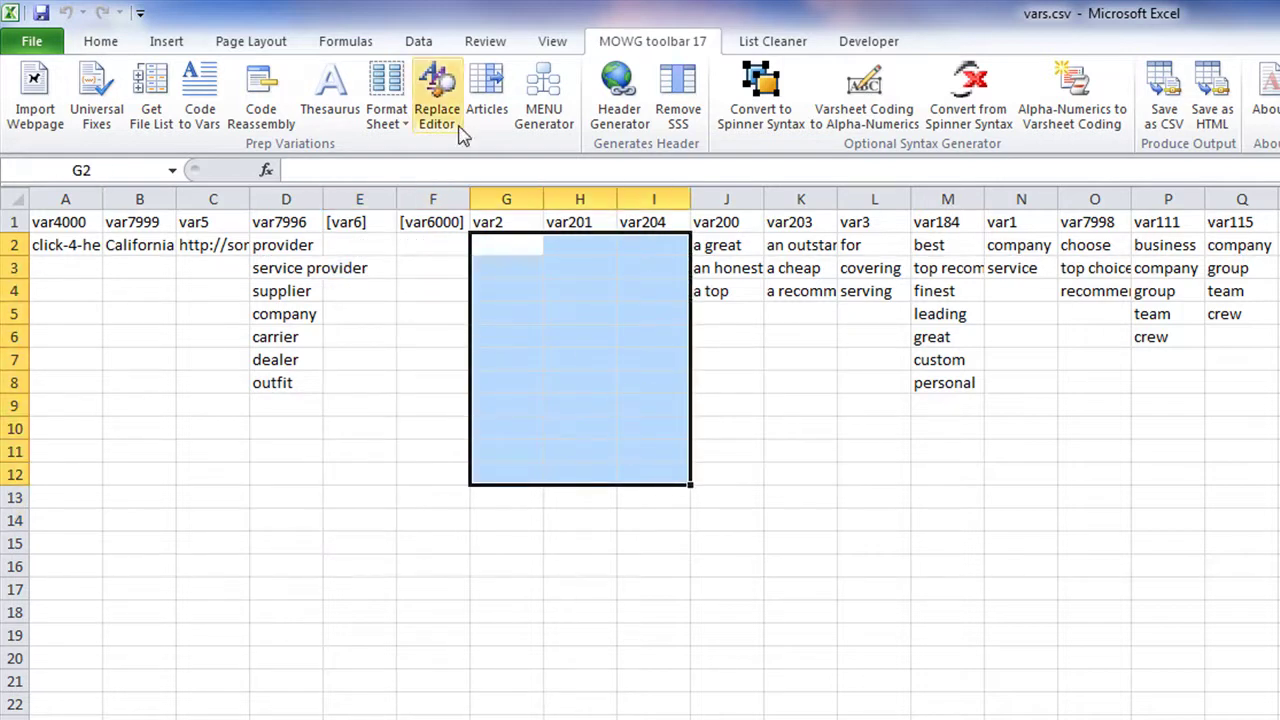
left_click(388, 116)
left_click(445, 177)
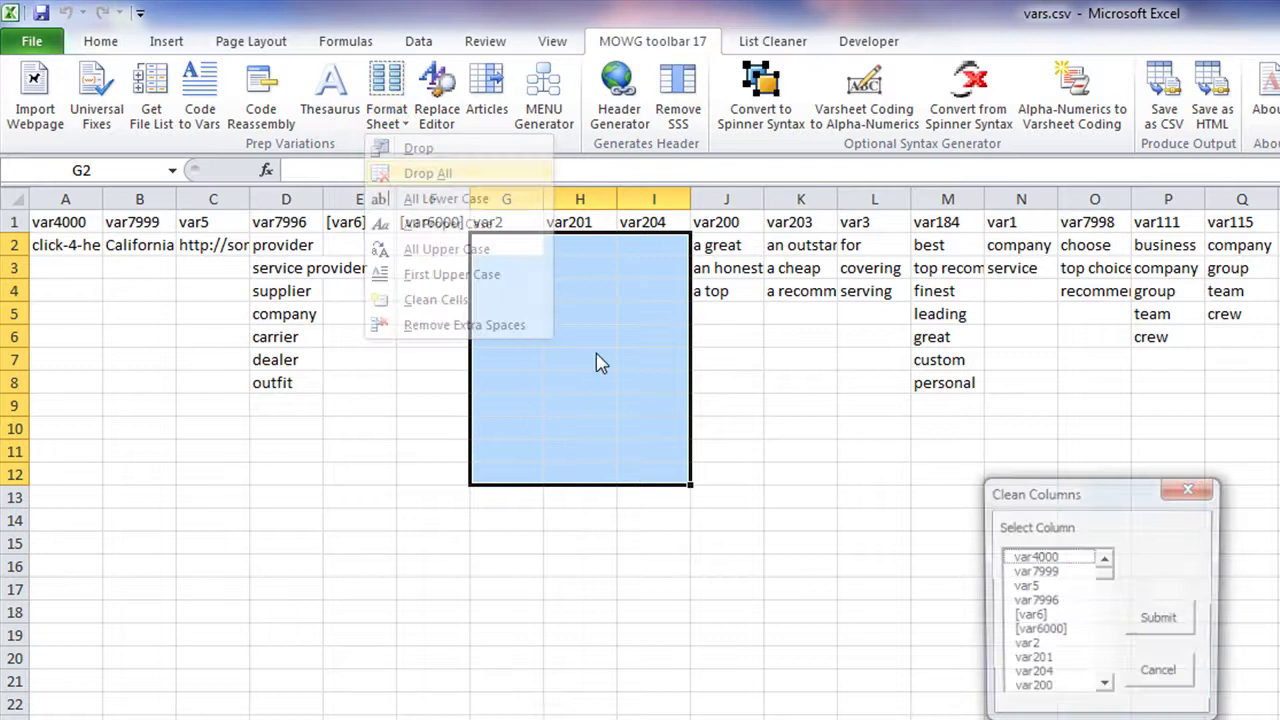
left_click(1026, 648)
left_click(1162, 622)
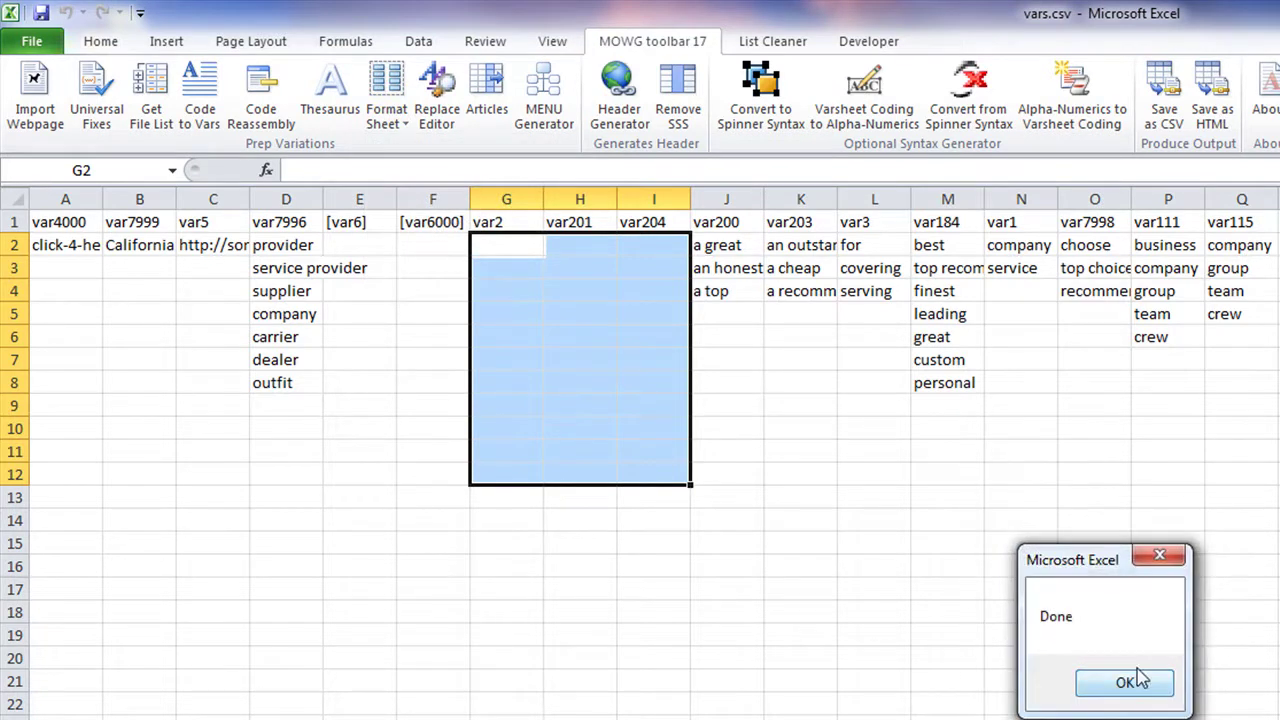
left_click(1125, 682)
left_click(392, 449)
left_click_drag(358, 245, 640, 715)
left_click(967, 571)
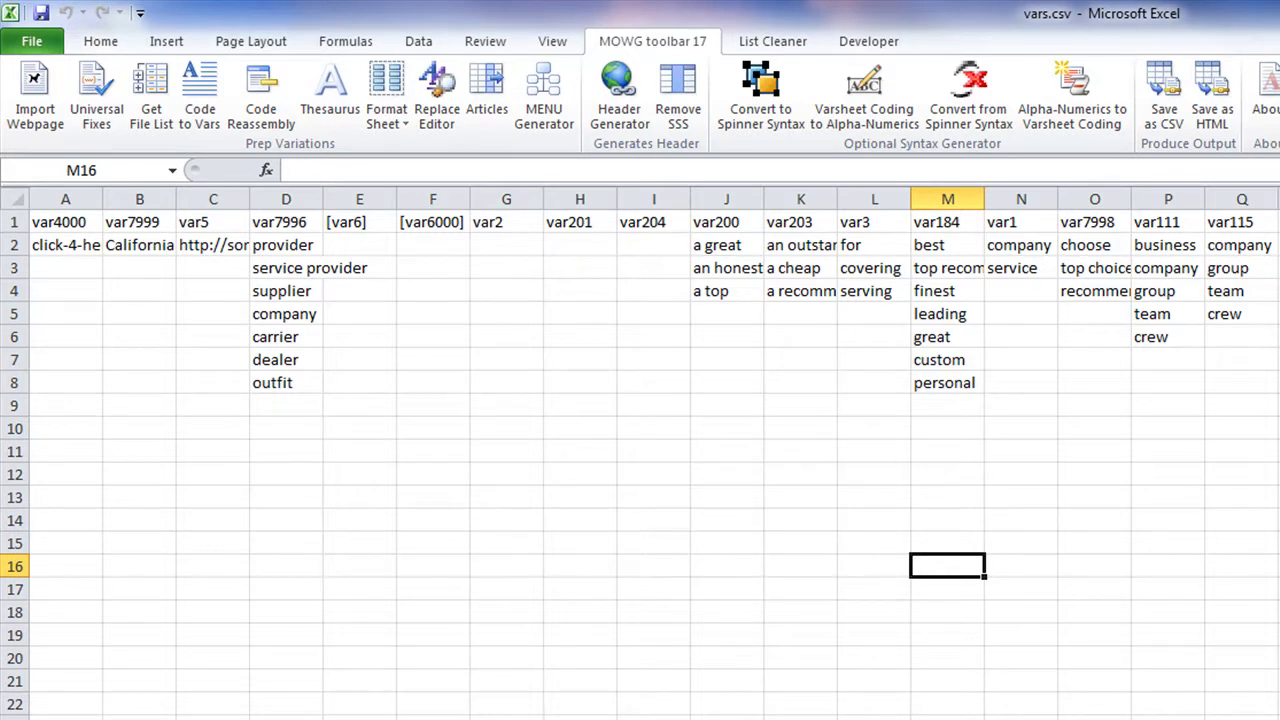
Step: Close Excel with Don't Save and reopen vars.csv from Explorer
key("alt+F4")
left_click(1135, 645)
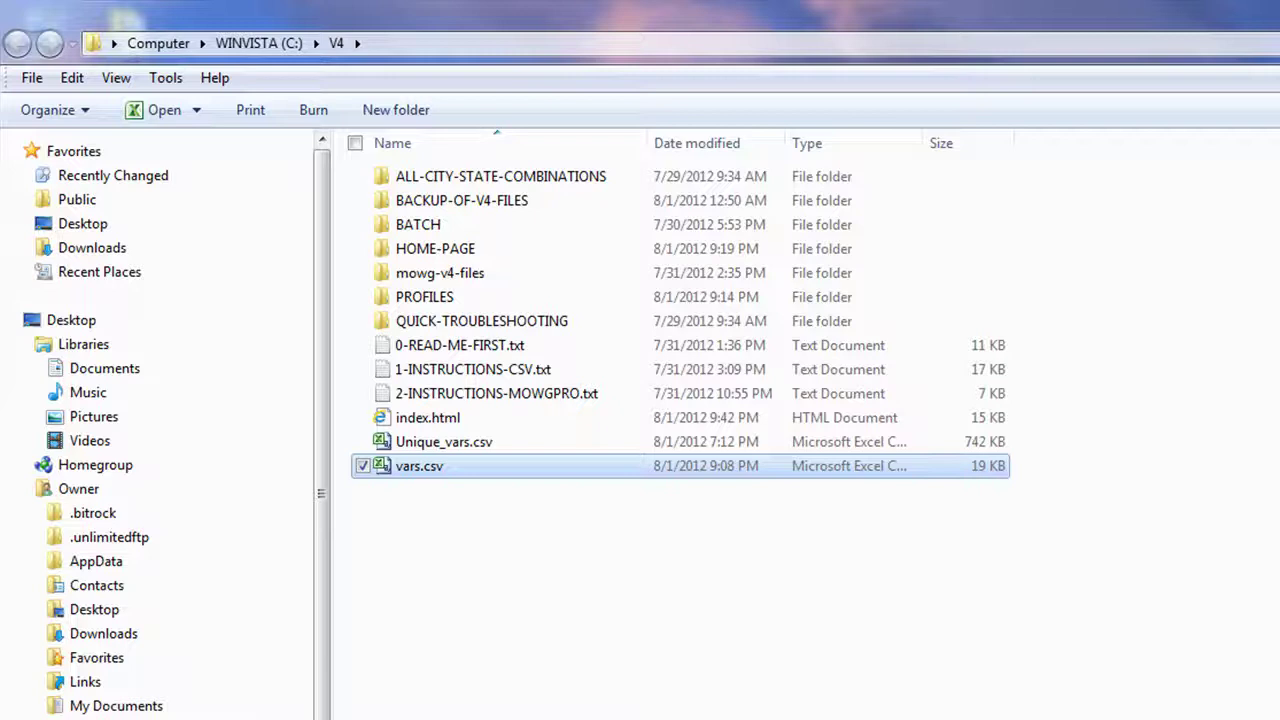
double_click(440, 466)
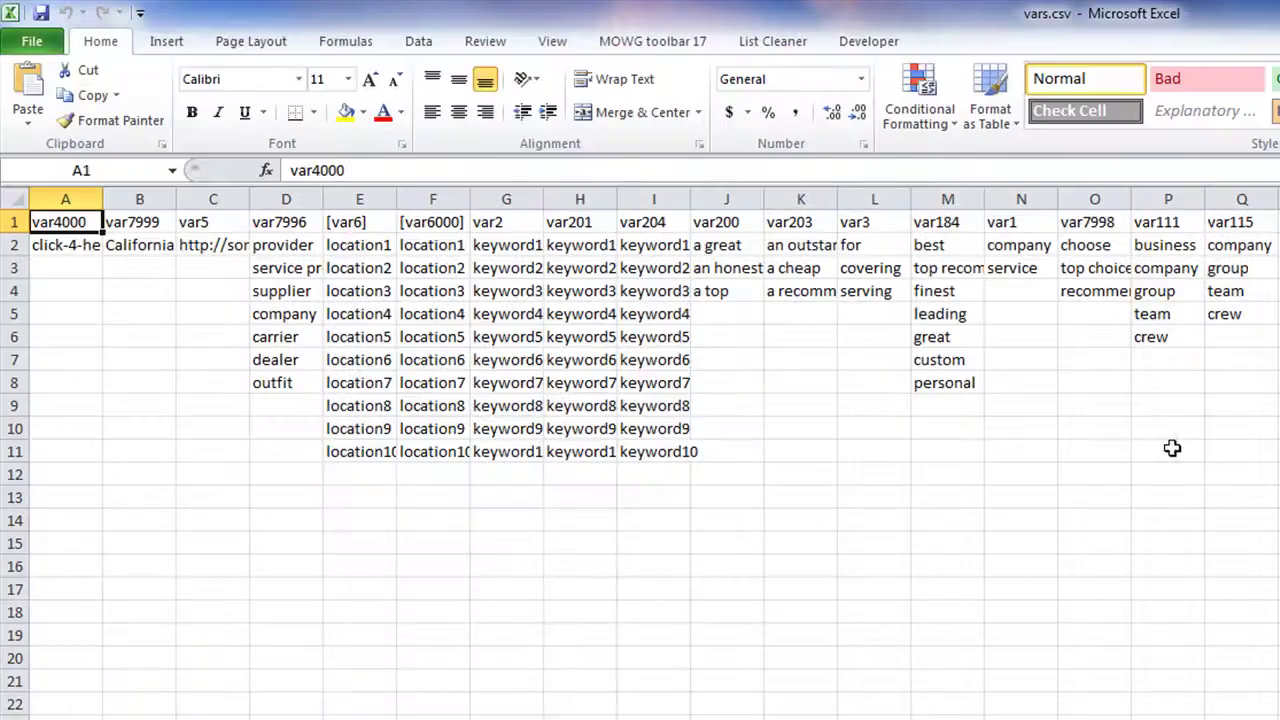
Step: On the MOWG toolbar 17 tab, select the keyword values G2:I11 under var2, var201 and var204
left_click(668, 50)
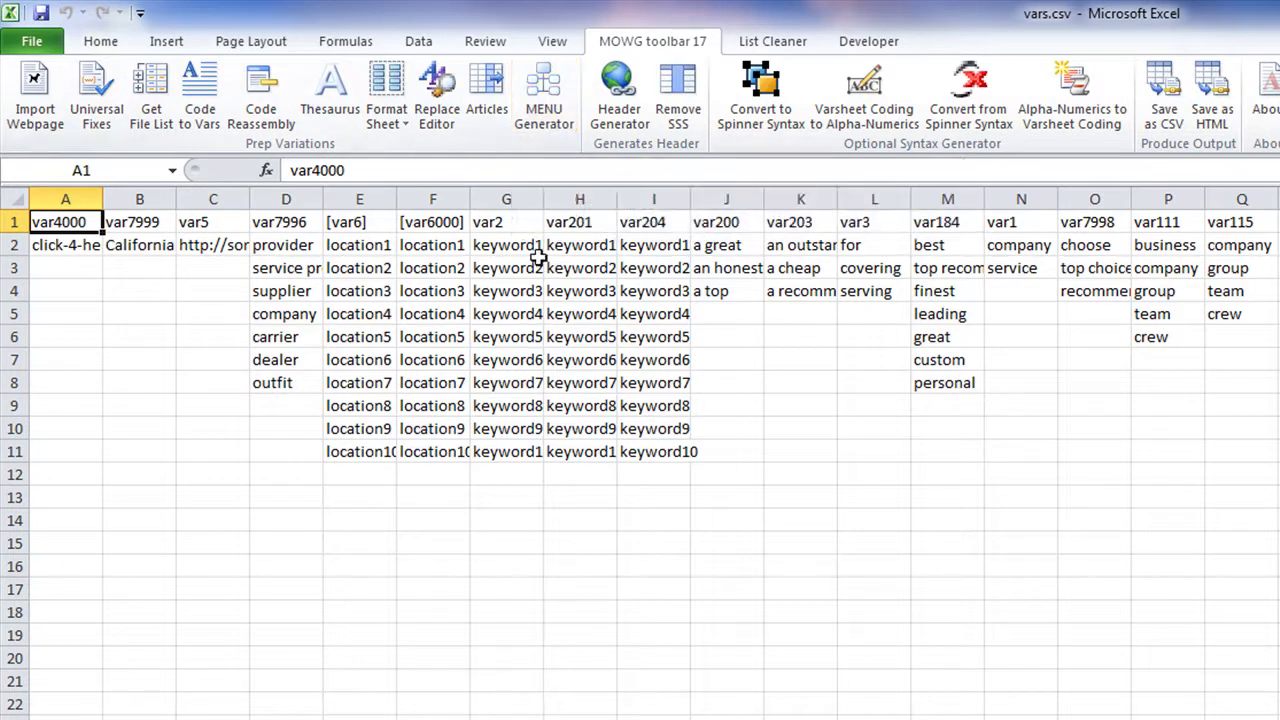
left_click_drag(498, 256, 651, 446)
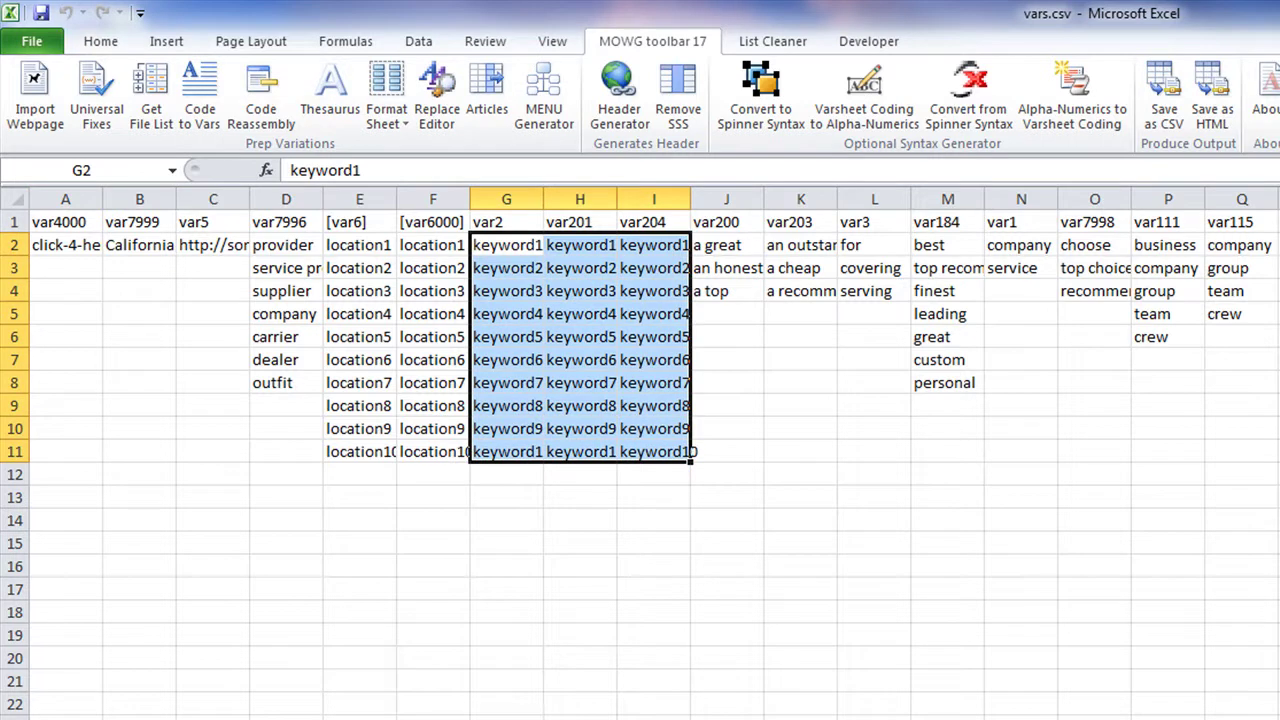
scroll(640, 440, "right", 20)
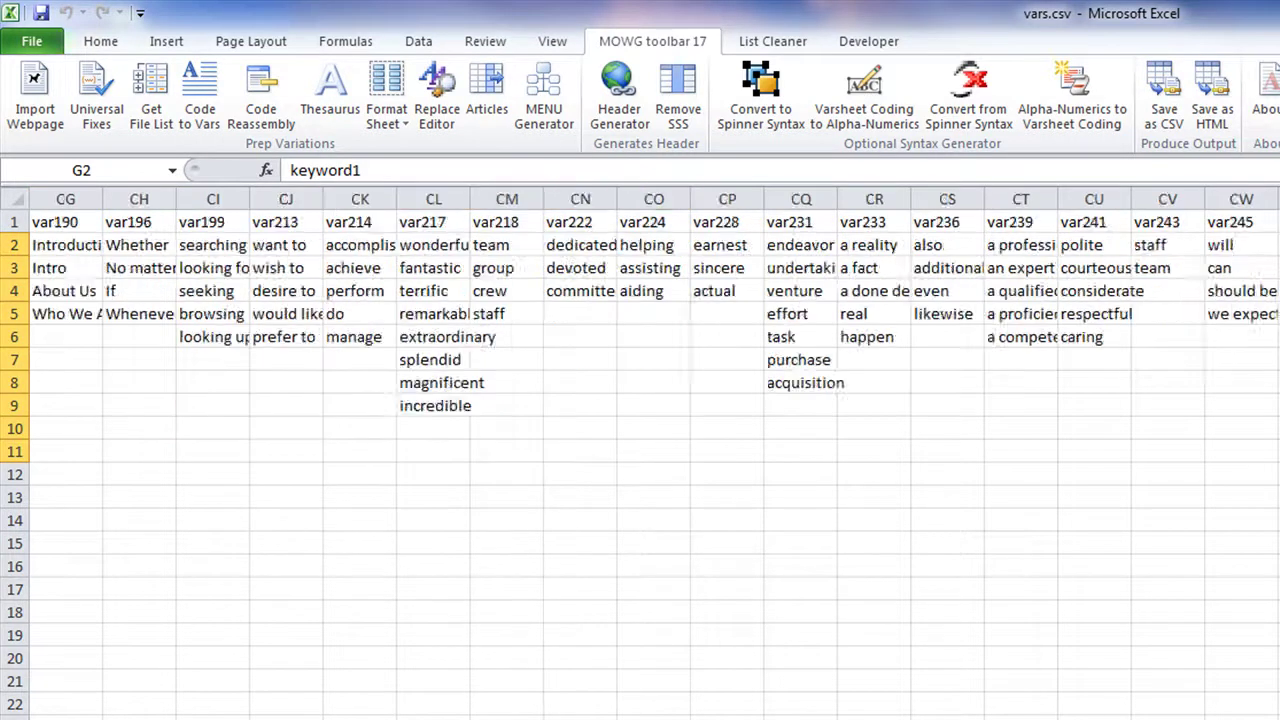
scroll(654, 537, "left", 20)
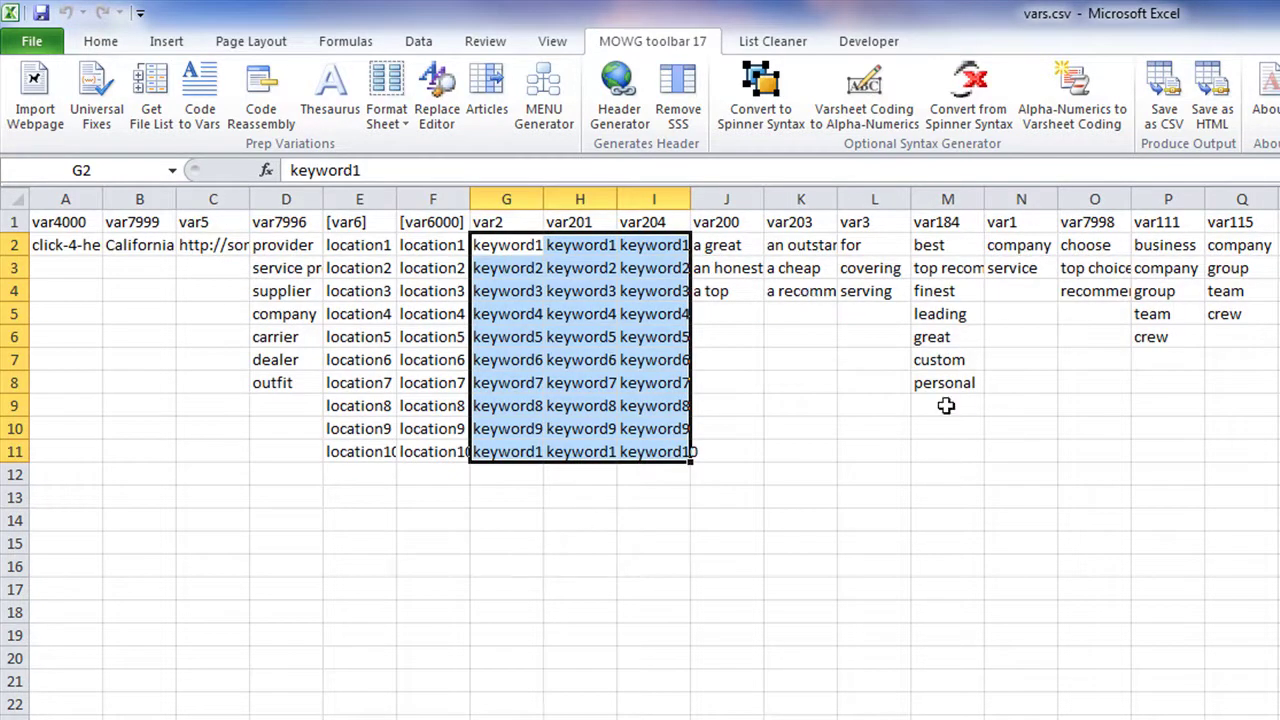
Step: Try the Menu Generator on var2, close it unrun, and select the var2 keyword cells
left_click(541, 104)
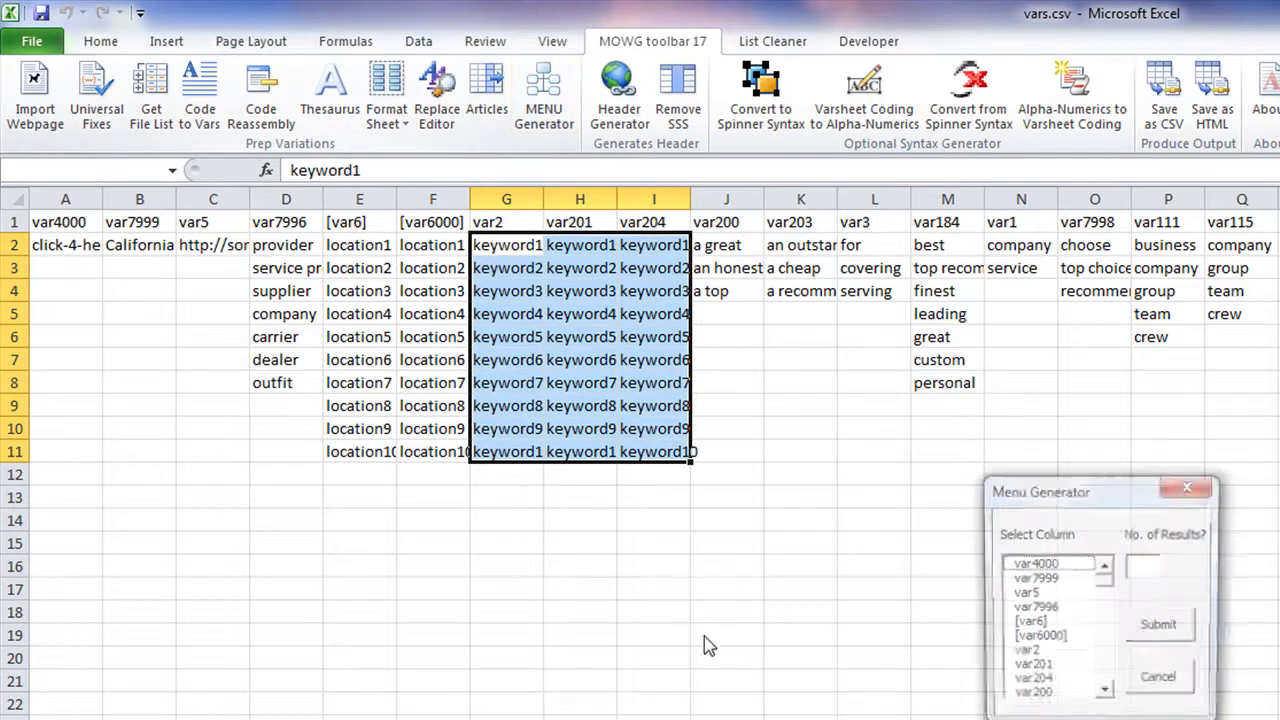
left_click(1030, 656)
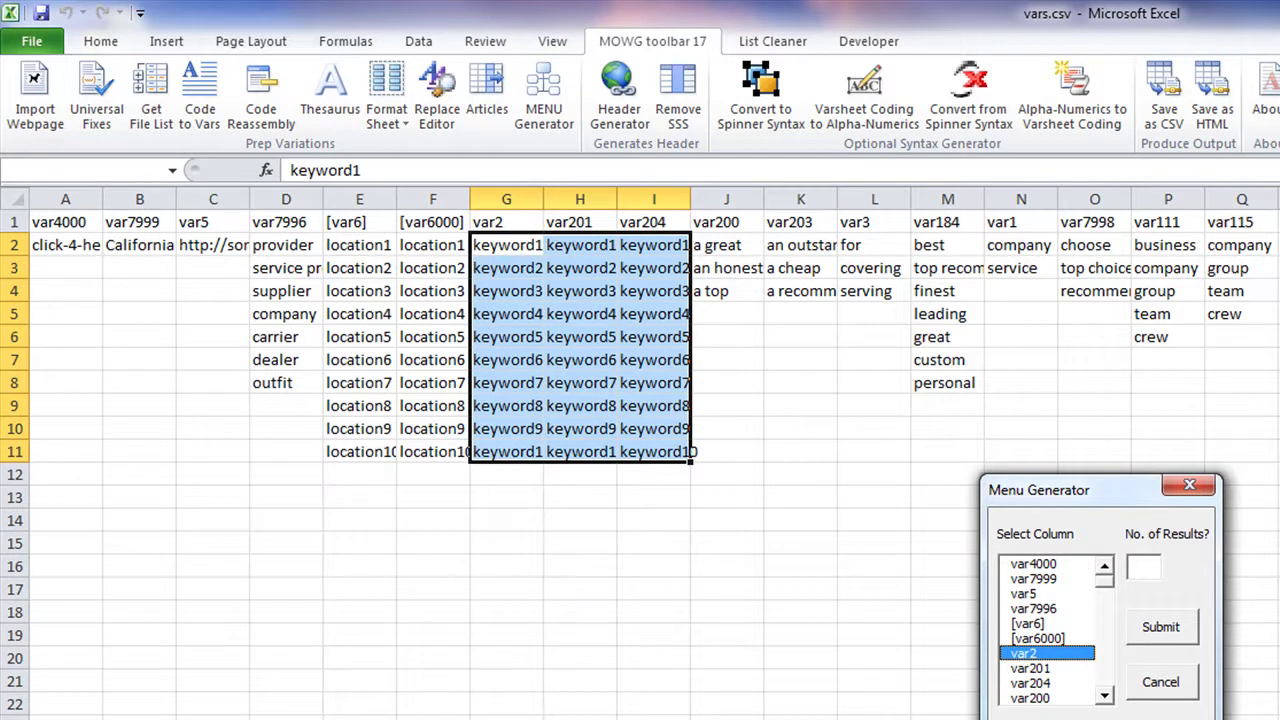
left_click(1160, 682)
left_click(575, 476)
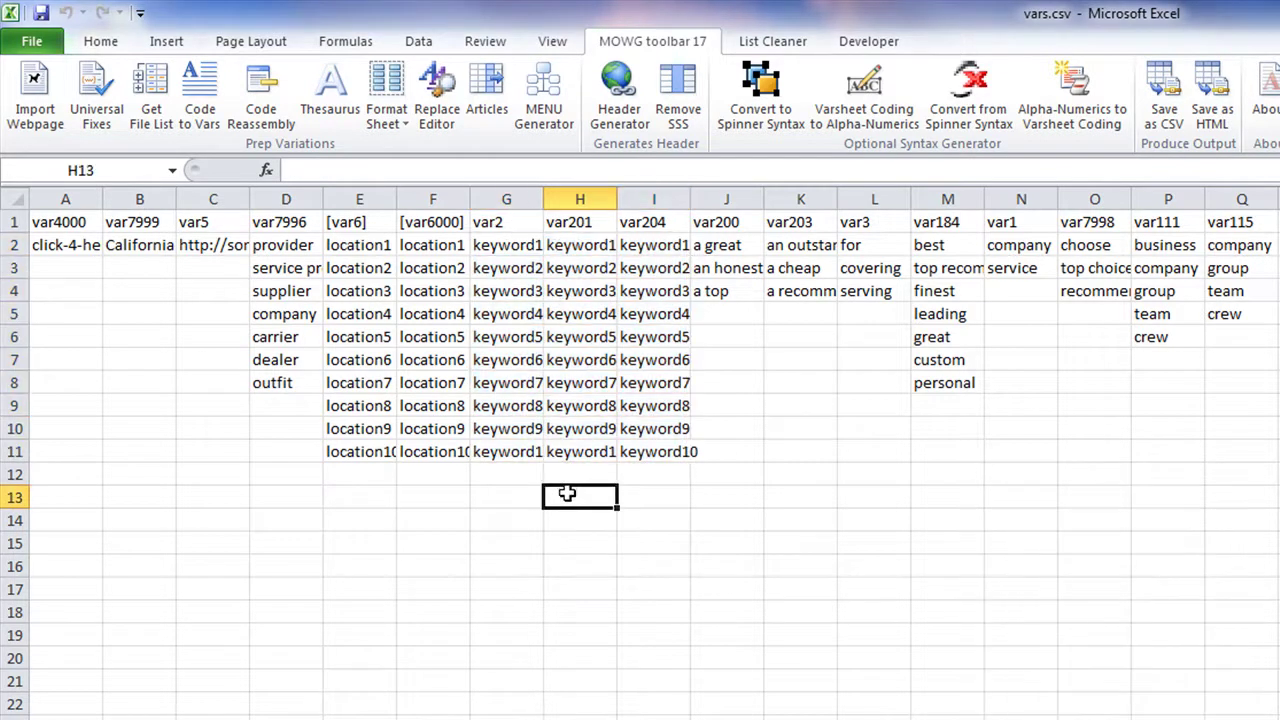
left_click(508, 220)
left_click_drag(500, 242, 514, 520)
left_click(724, 516)
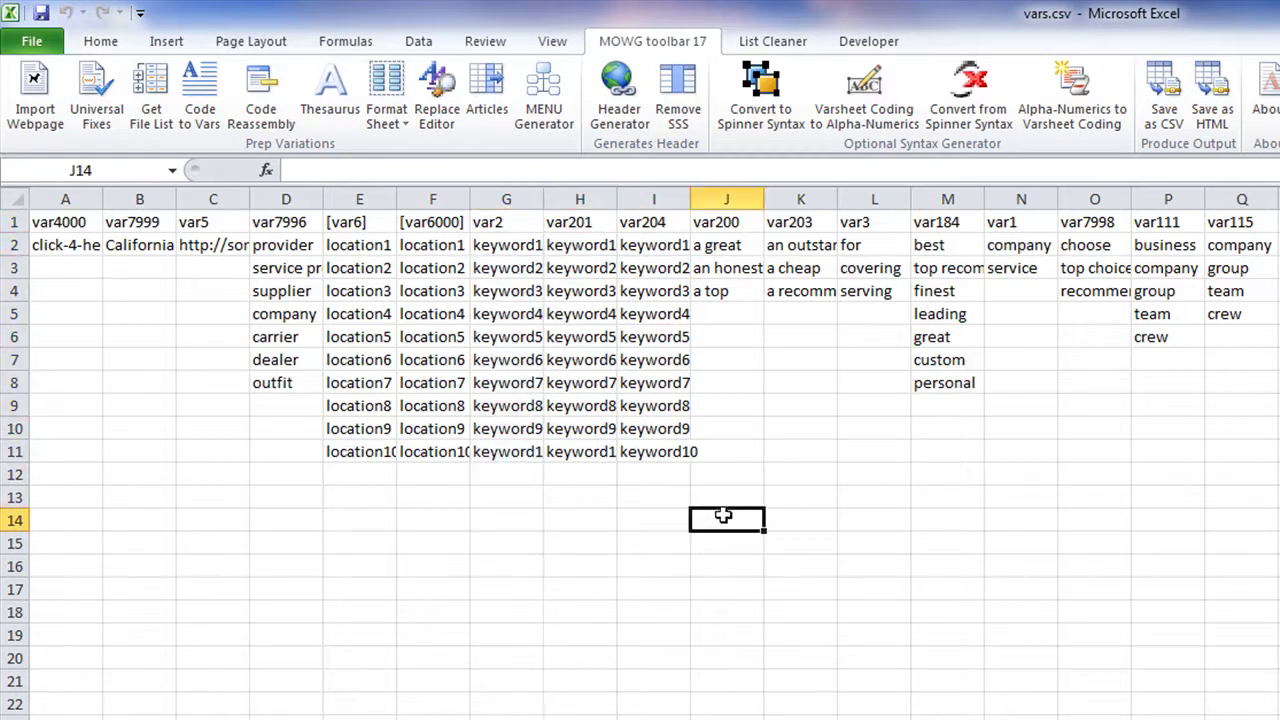
Step: Run the Menu Generator on var2 with 10 results and dismiss the Done message
left_click(543, 92)
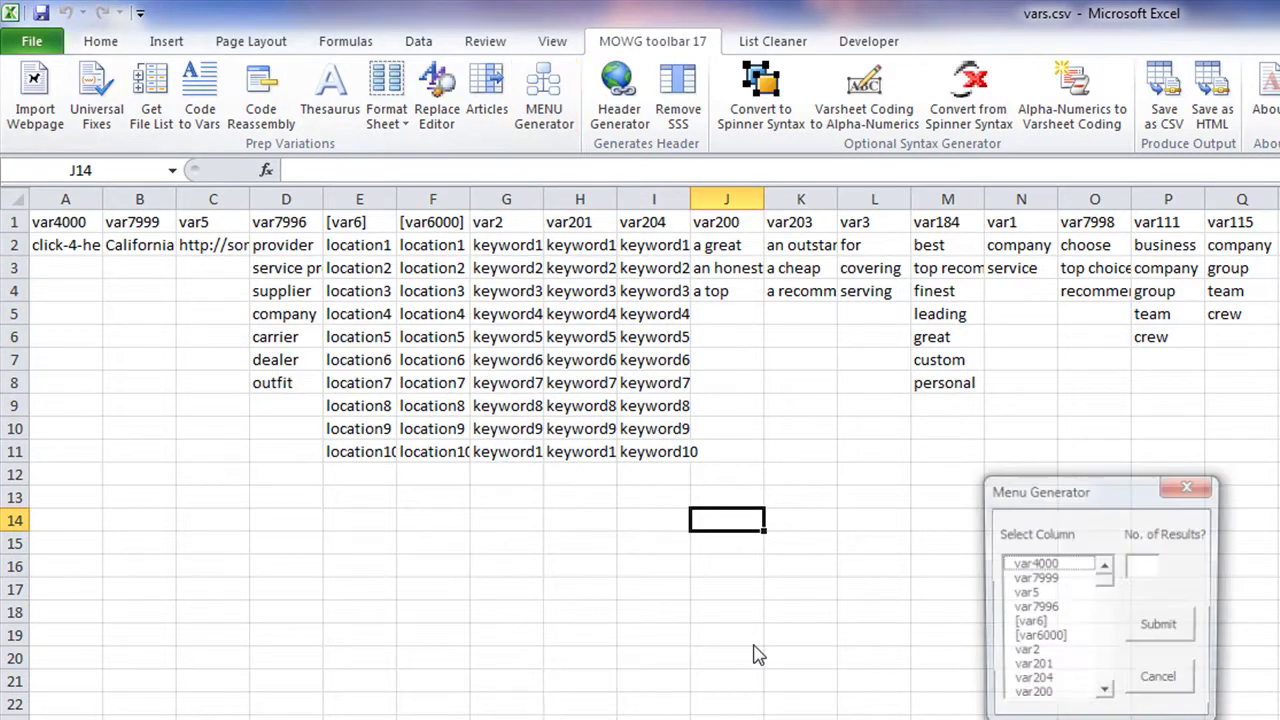
left_click(1025, 655)
left_click(1143, 565)
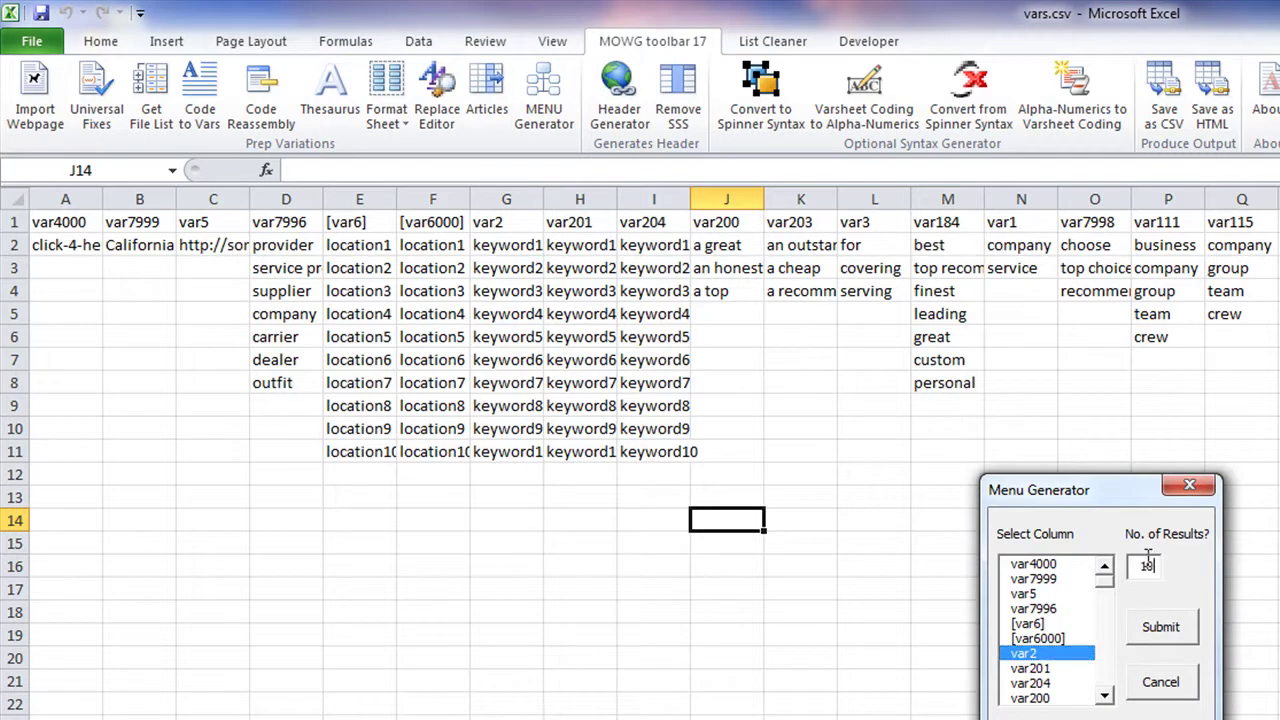
left_click(1160, 627)
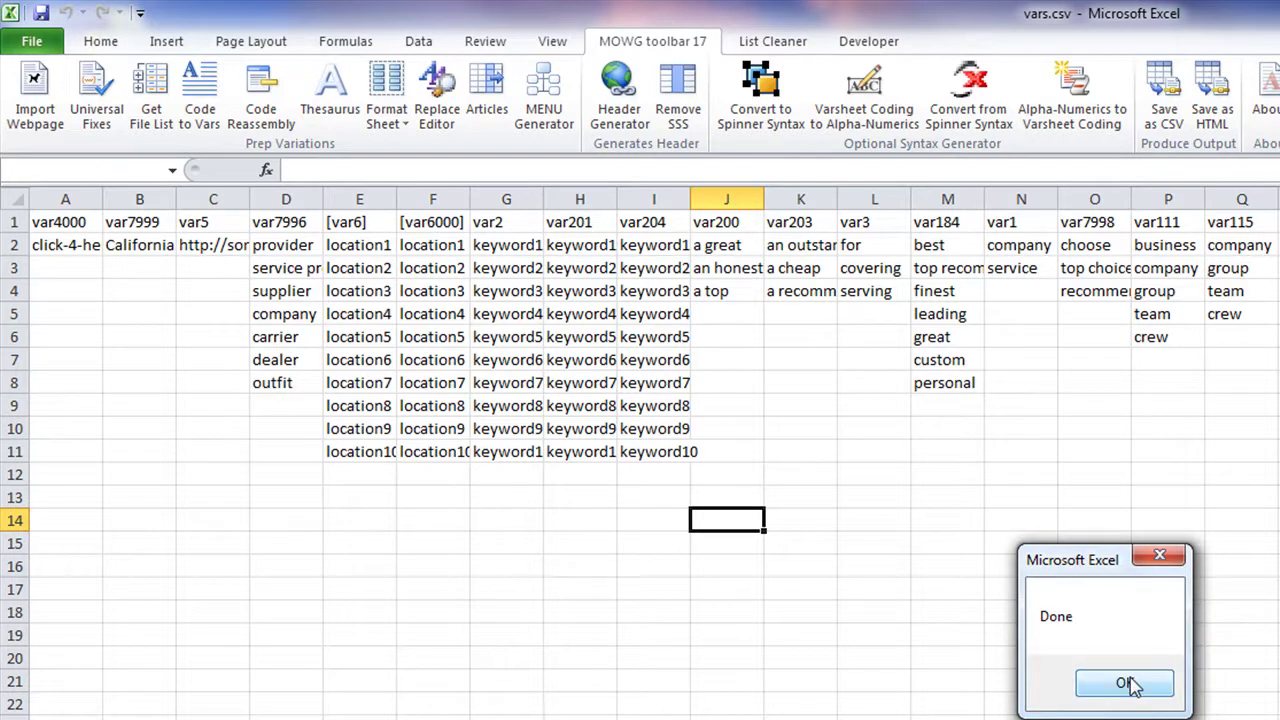
left_click(1131, 682)
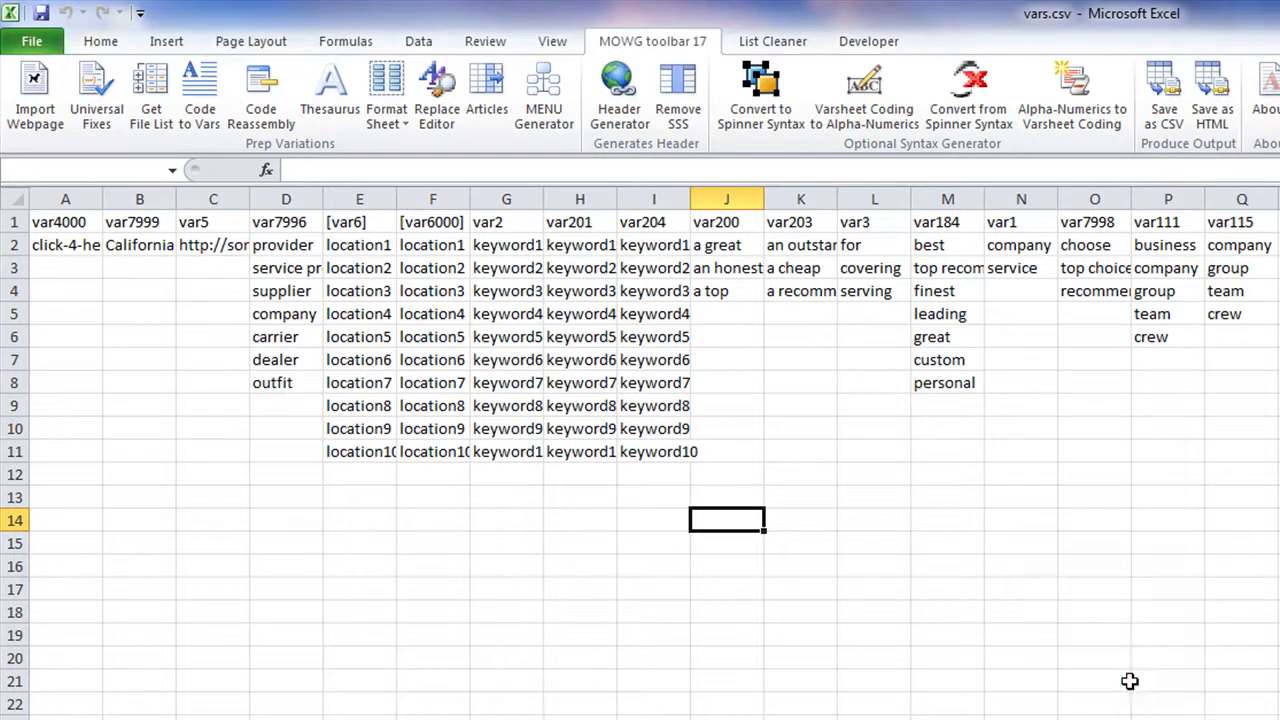
left_click(514, 473)
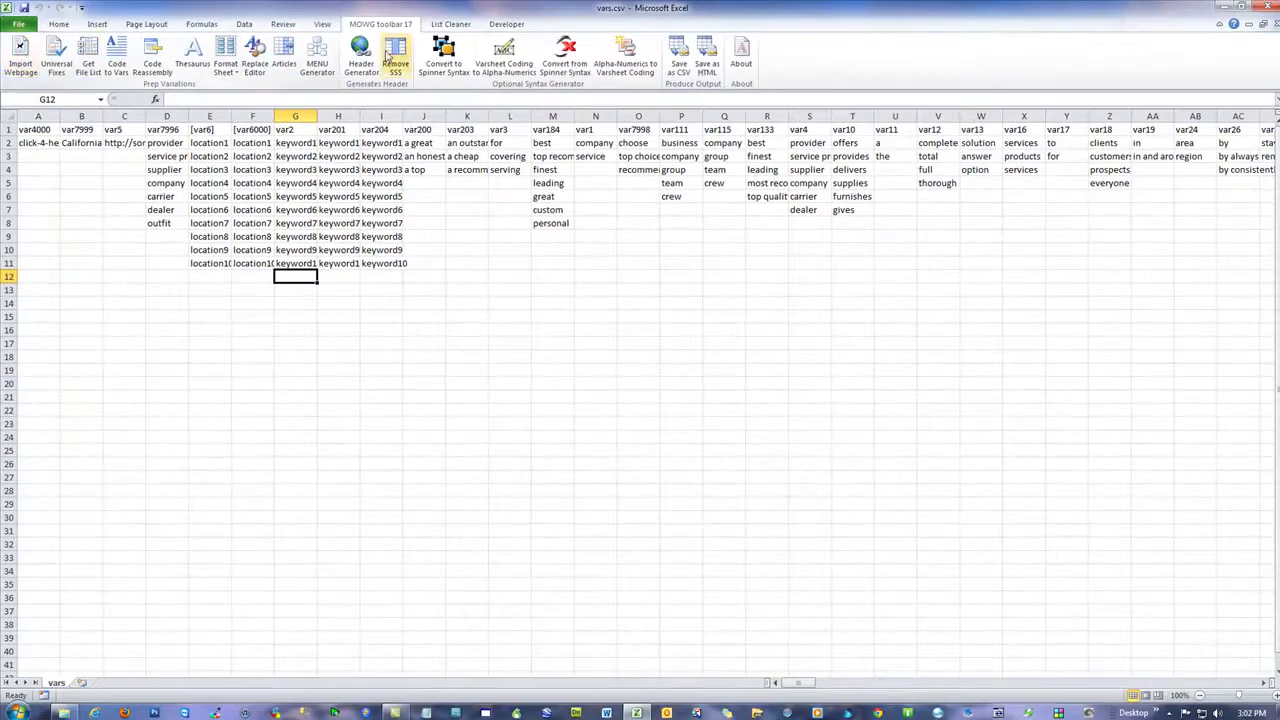
Step: Save vars.csv keeping CSV format, then close the Excel window
left_click(259, 278)
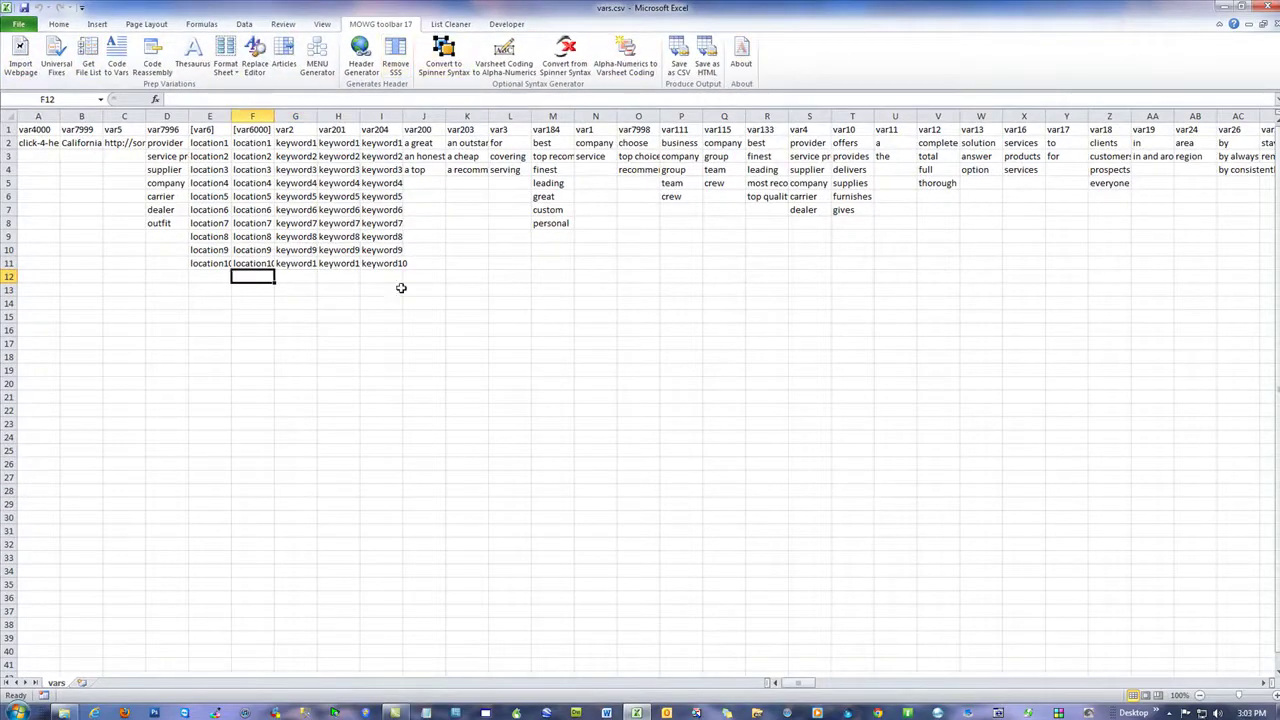
left_click(24, 7)
left_click(595, 404)
left_click(1273, 7)
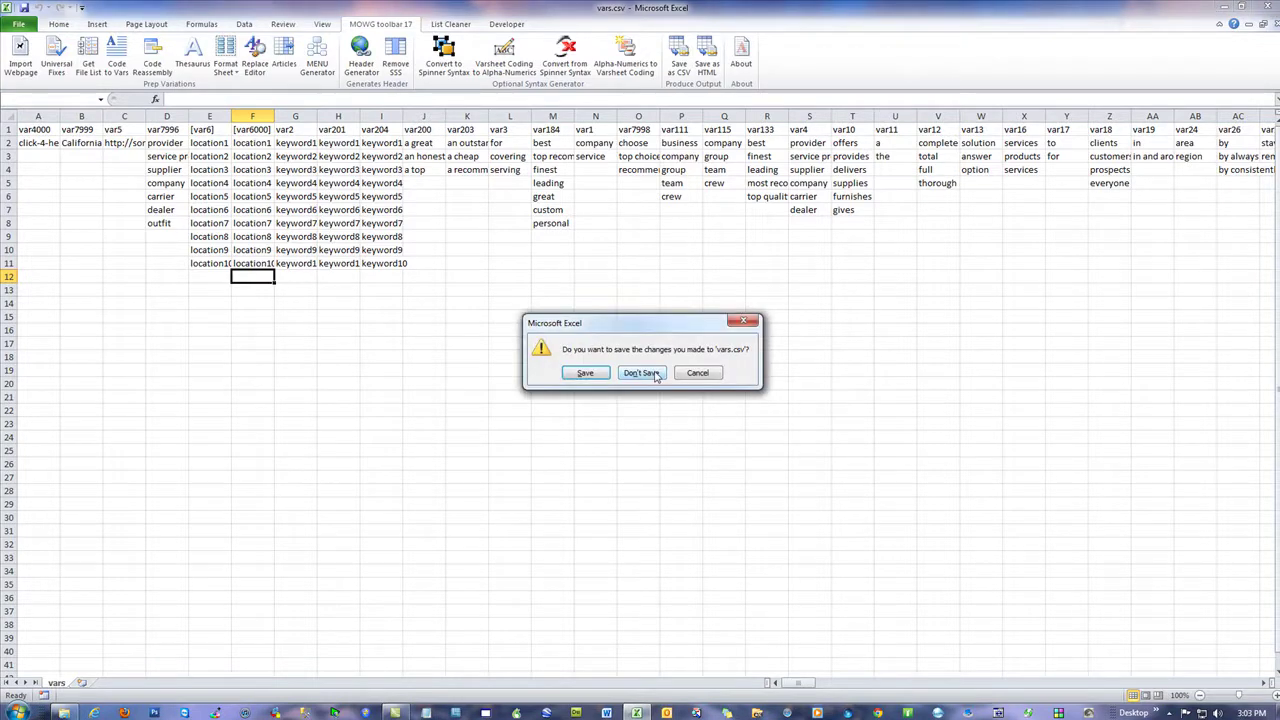
Step: Discard Excel's changes, reopen the V4 folder, and select TEST-SITE.pfl in PROFILES
left_click(642, 373)
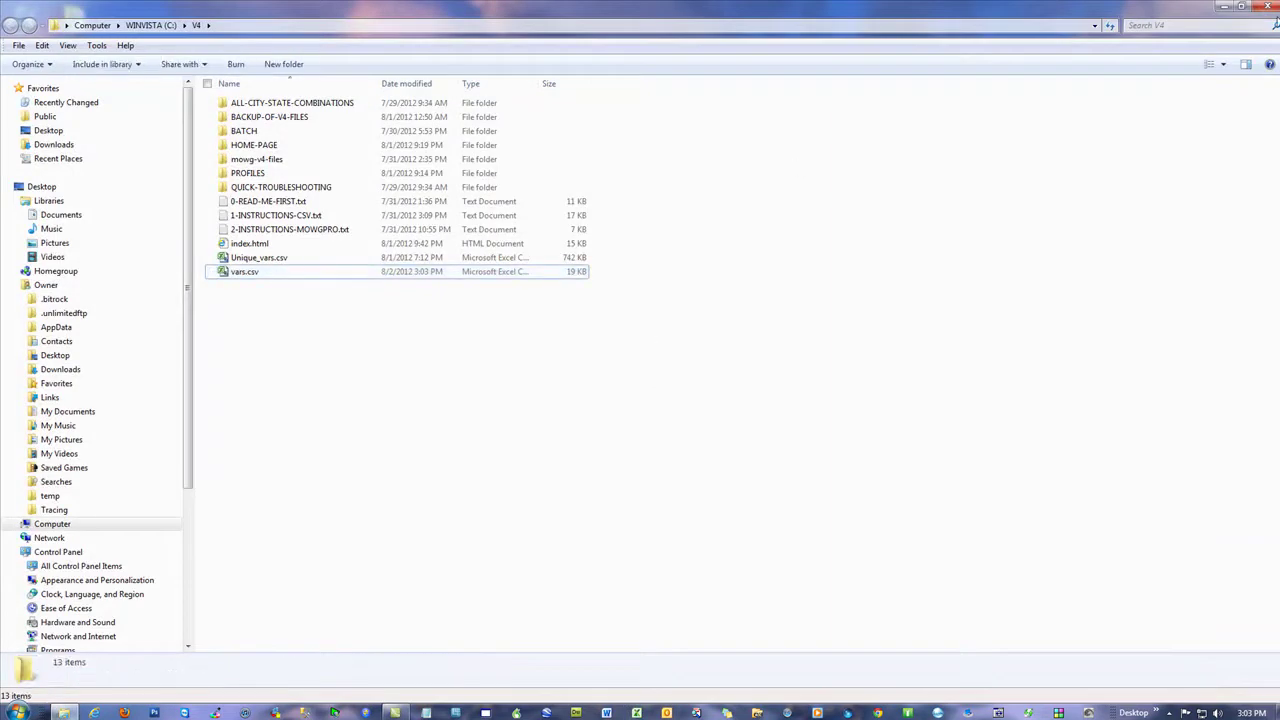
left_click(1266, 6)
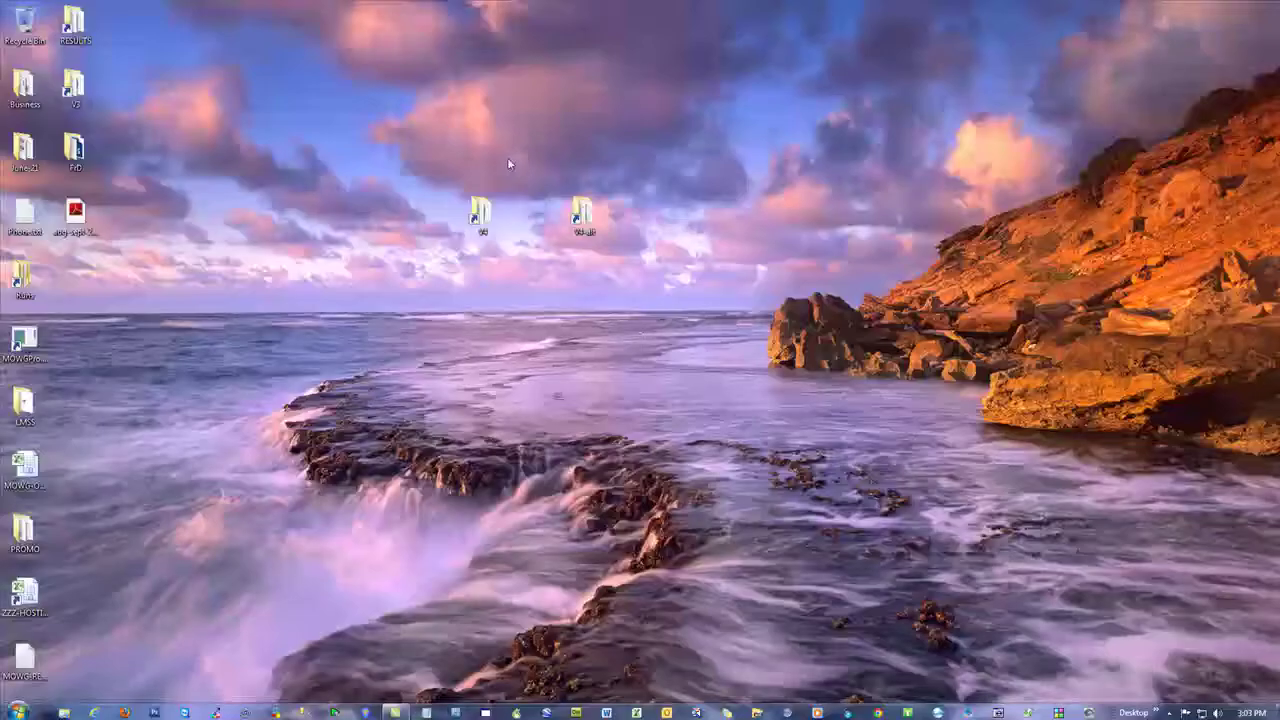
double_click(481, 220)
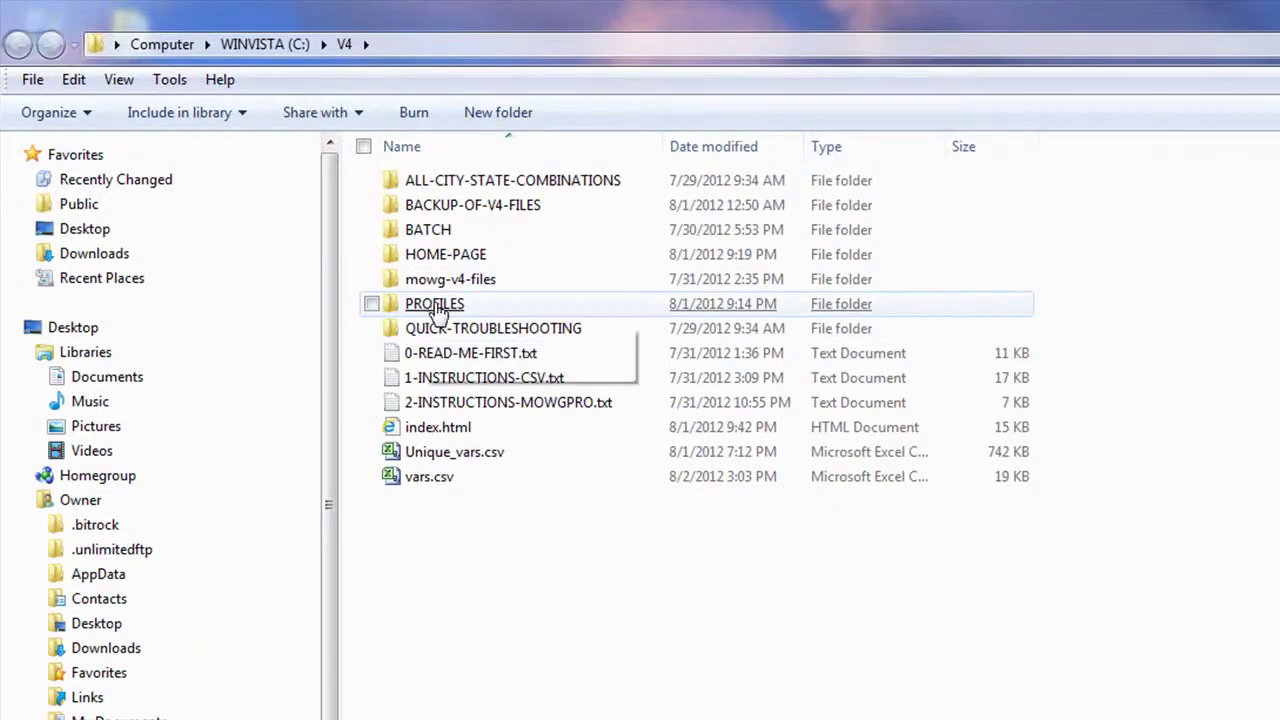
left_click(264, 187)
double_click(436, 310)
left_click(446, 195)
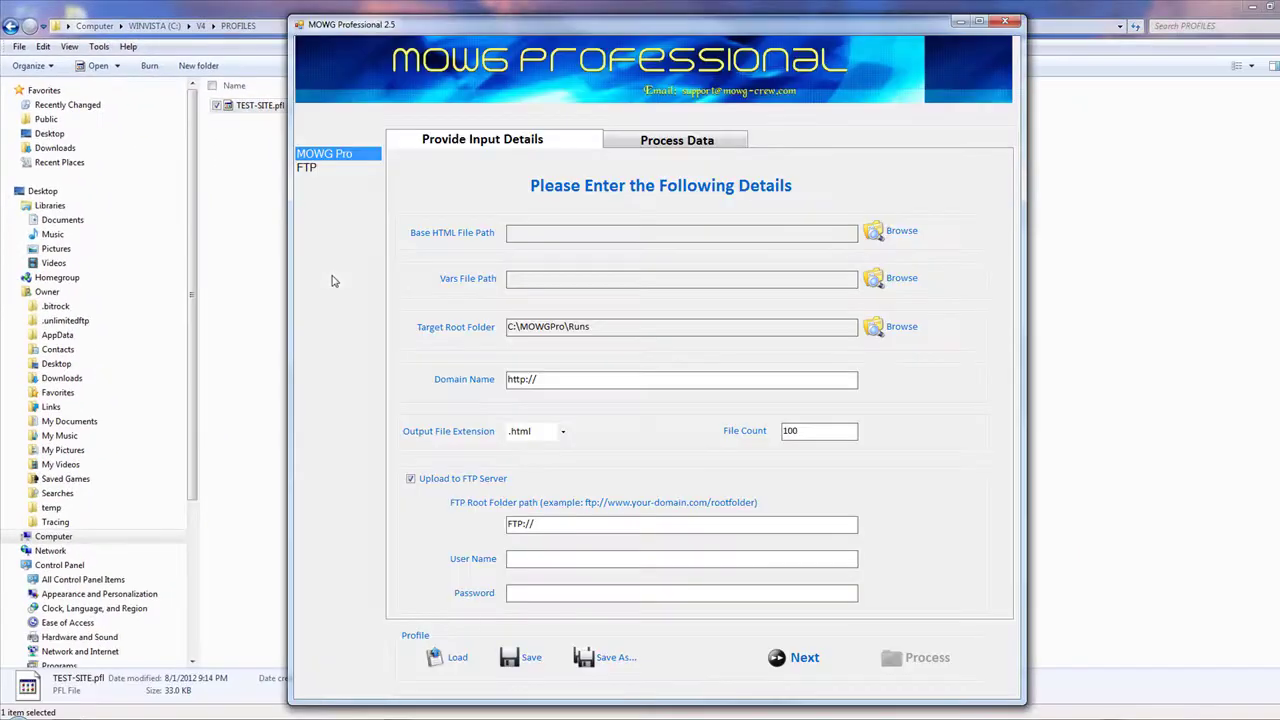
Step: Load the TEST-SITE-ALT.pfl profile and review its domain, user name, password and FTP path
left_click(451, 658)
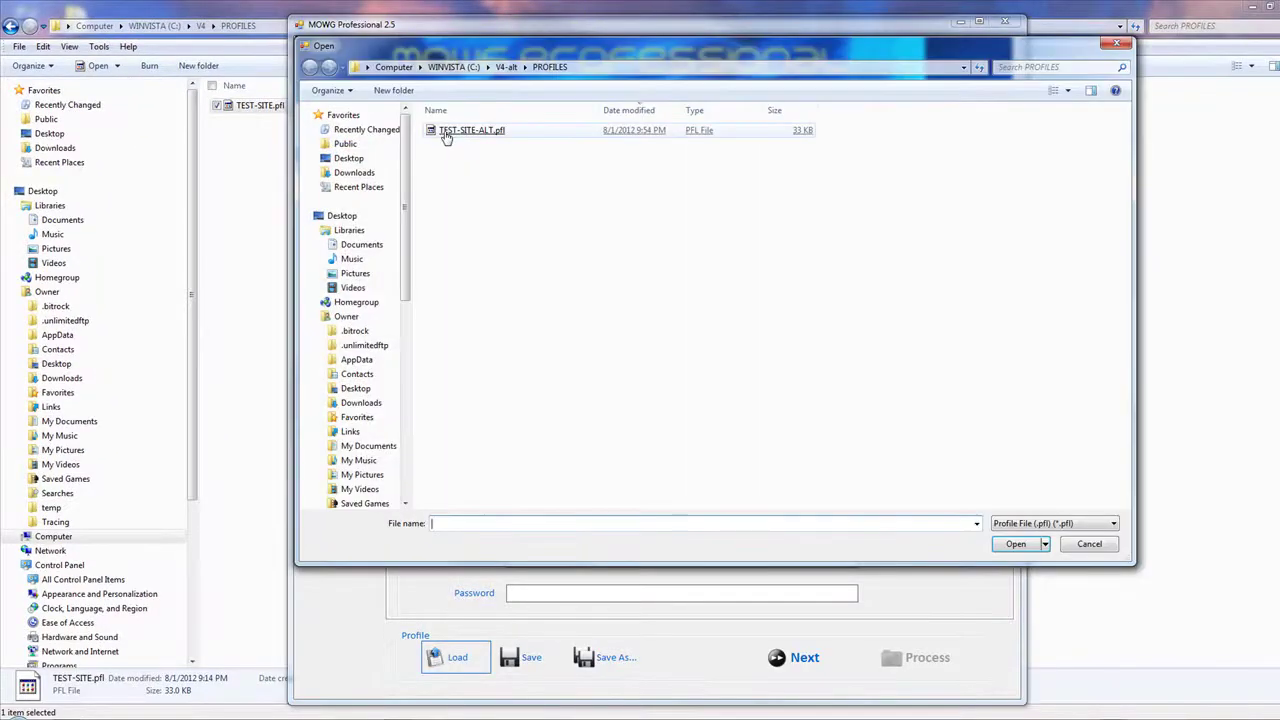
double_click(472, 131)
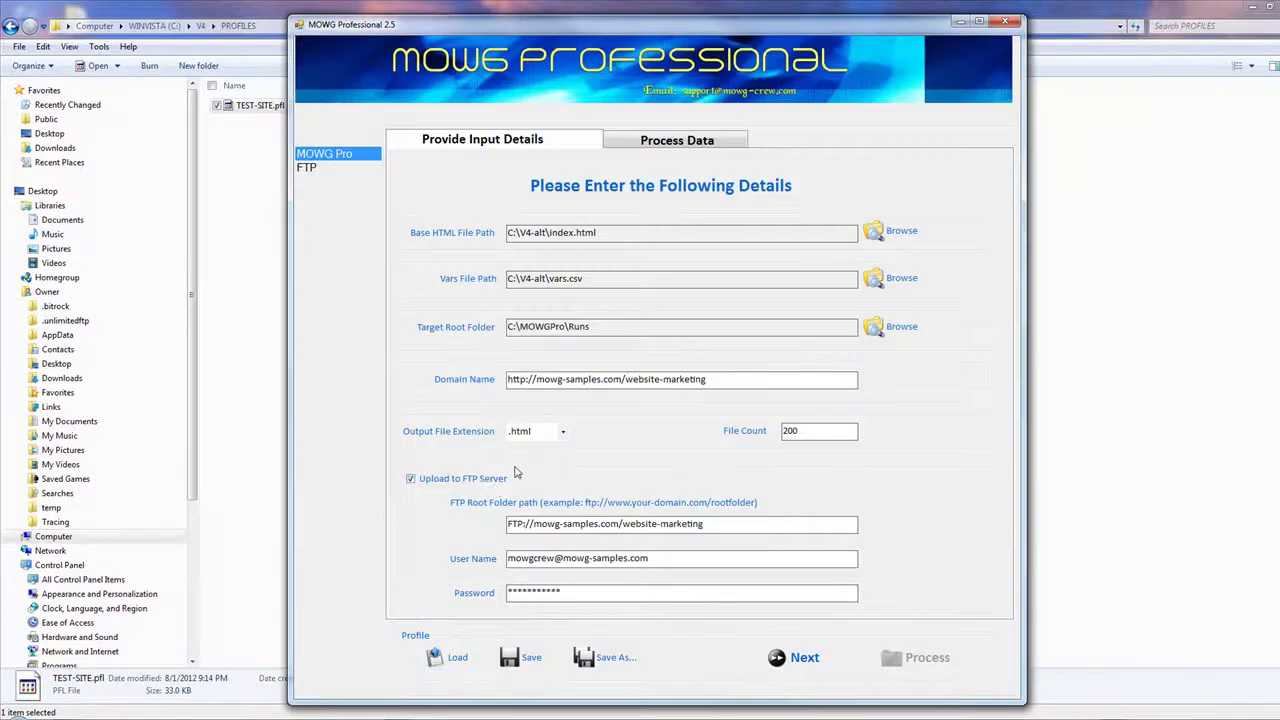
left_click_drag(622, 378, 506, 381)
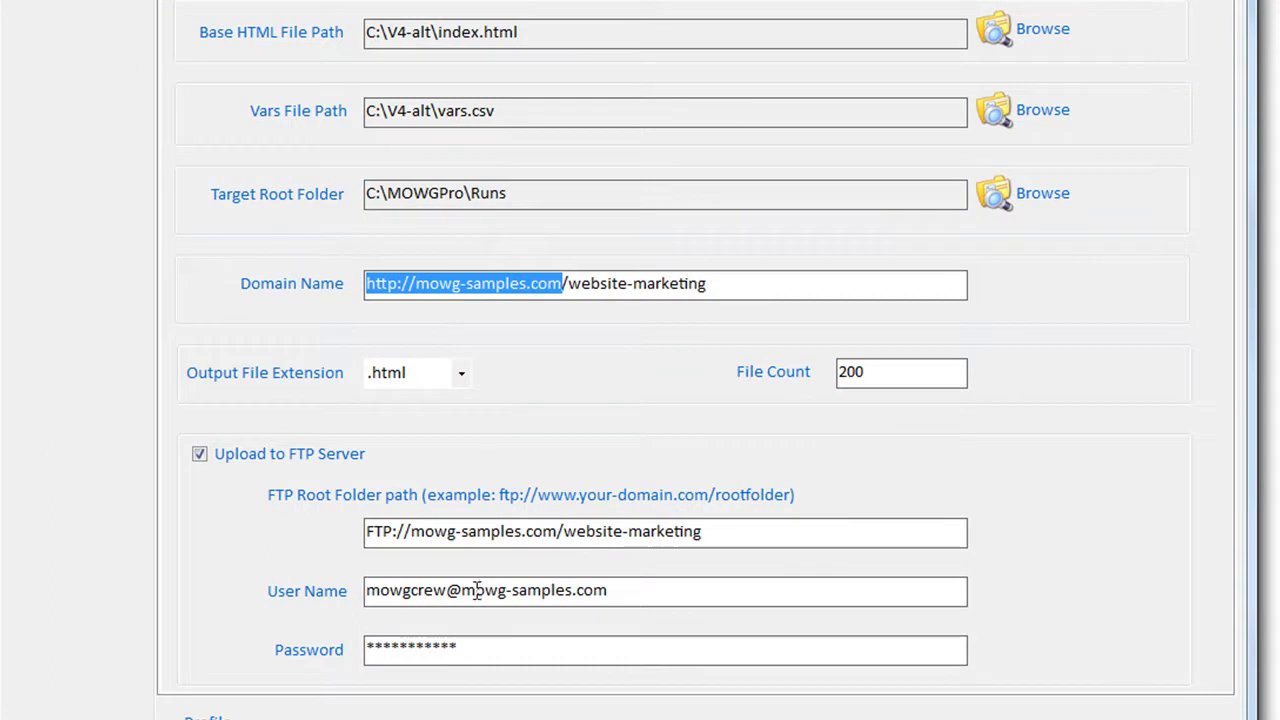
left_click_drag(648, 597, 393, 598)
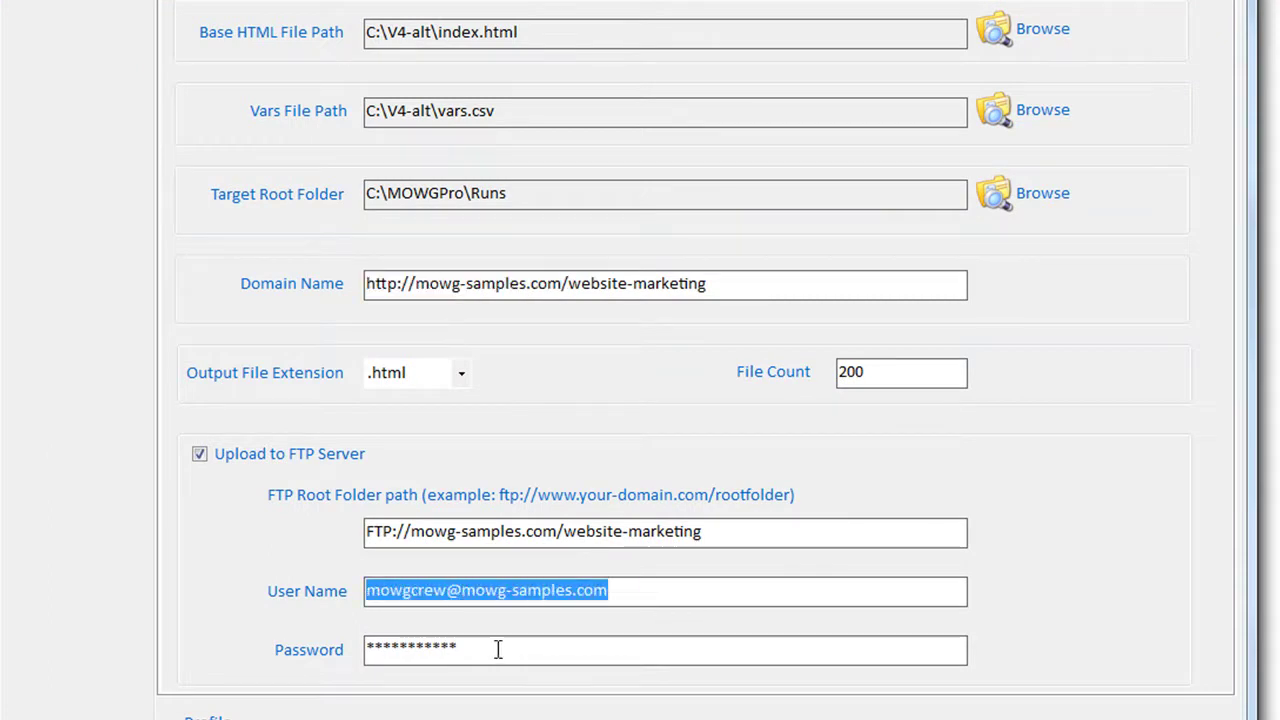
left_click_drag(500, 651, 266, 646)
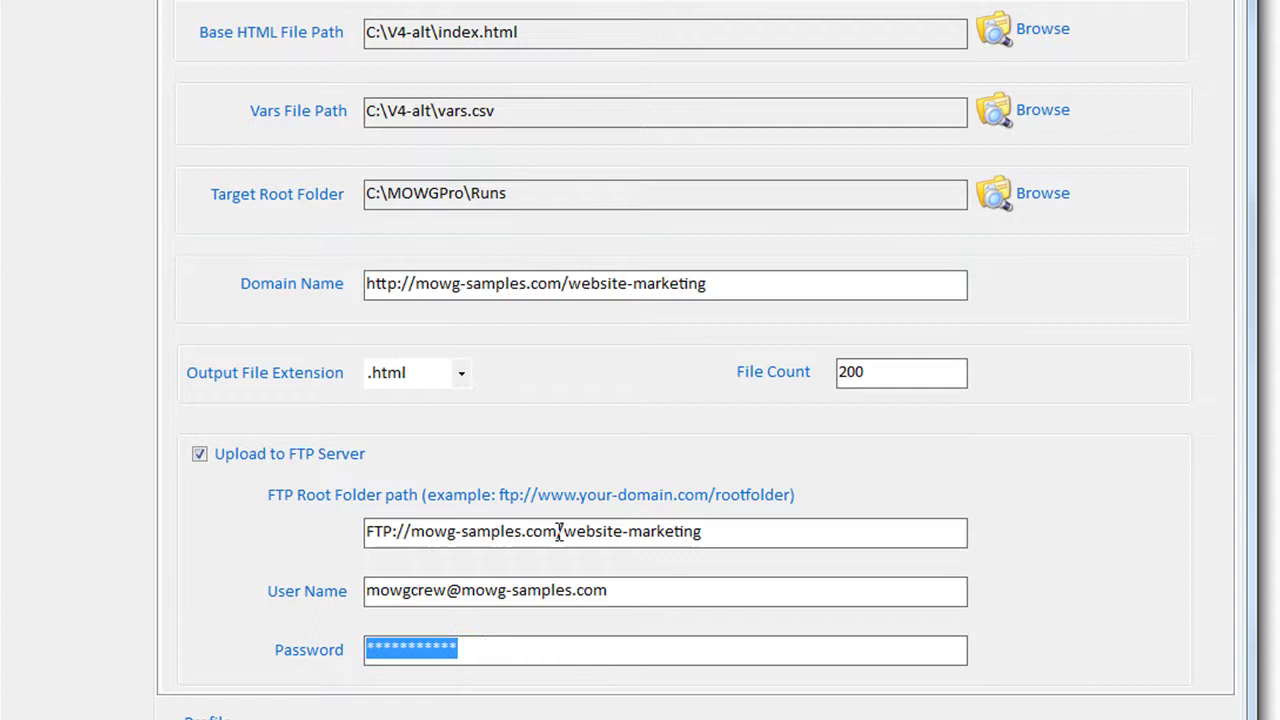
left_click_drag(557, 531, 366, 531)
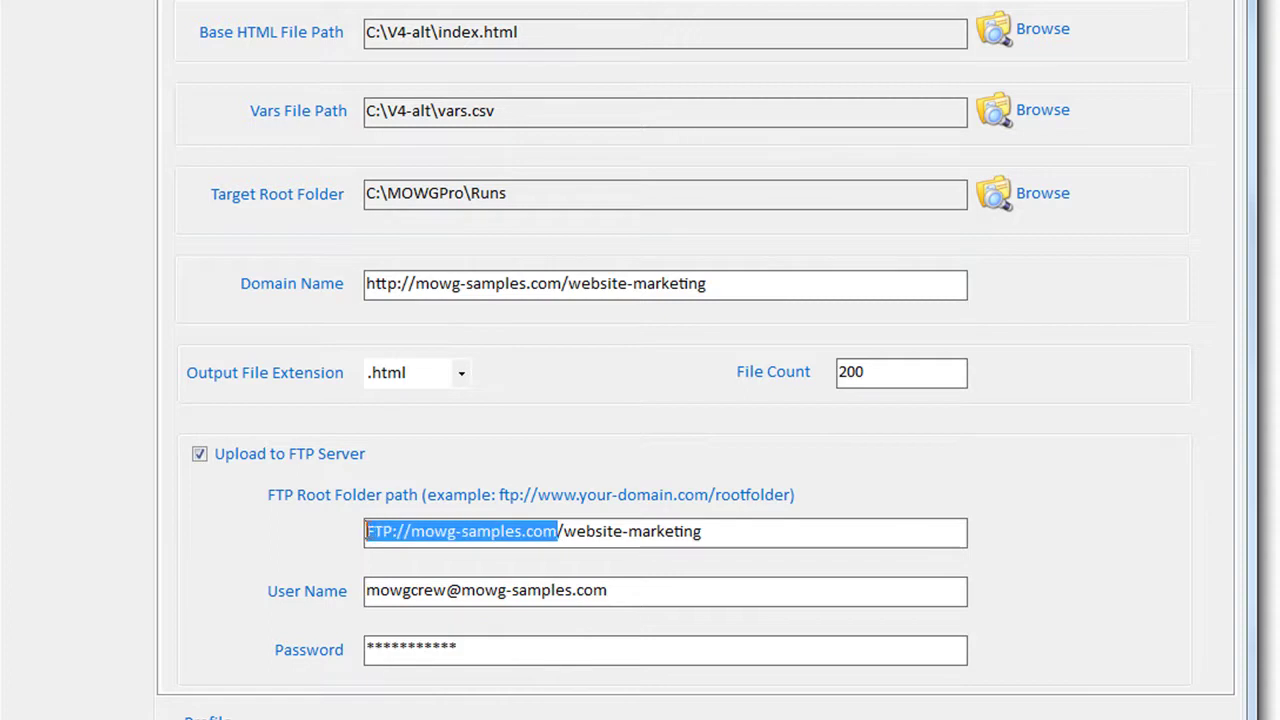
Step: Inspect the domain name and select website-marketing at its end for replacement
left_click(567, 531)
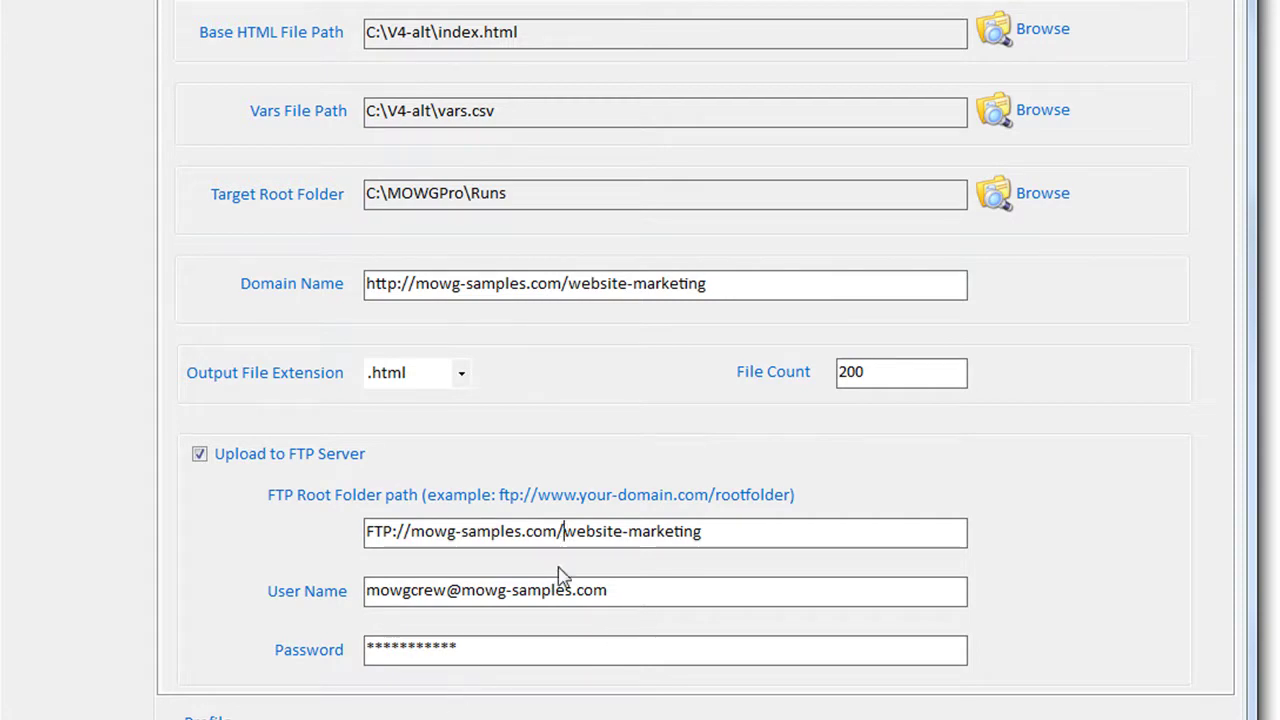
left_click(563, 533)
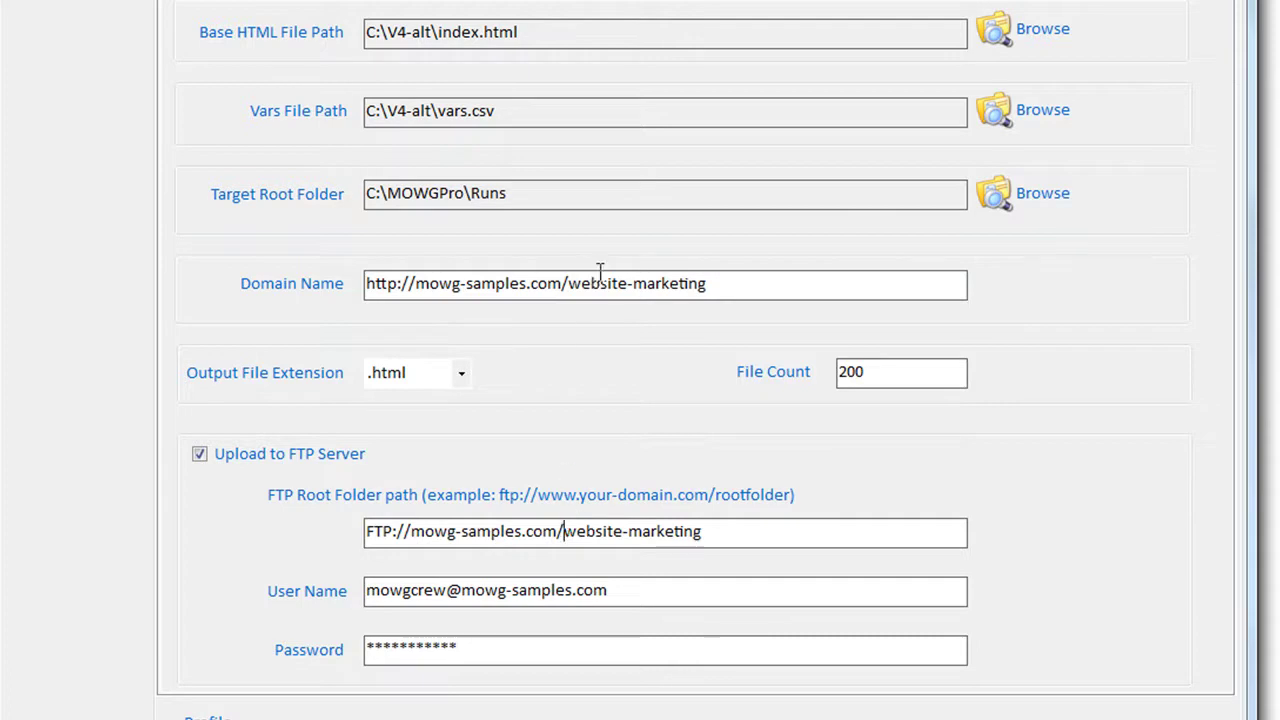
left_click_drag(731, 284, 574, 290)
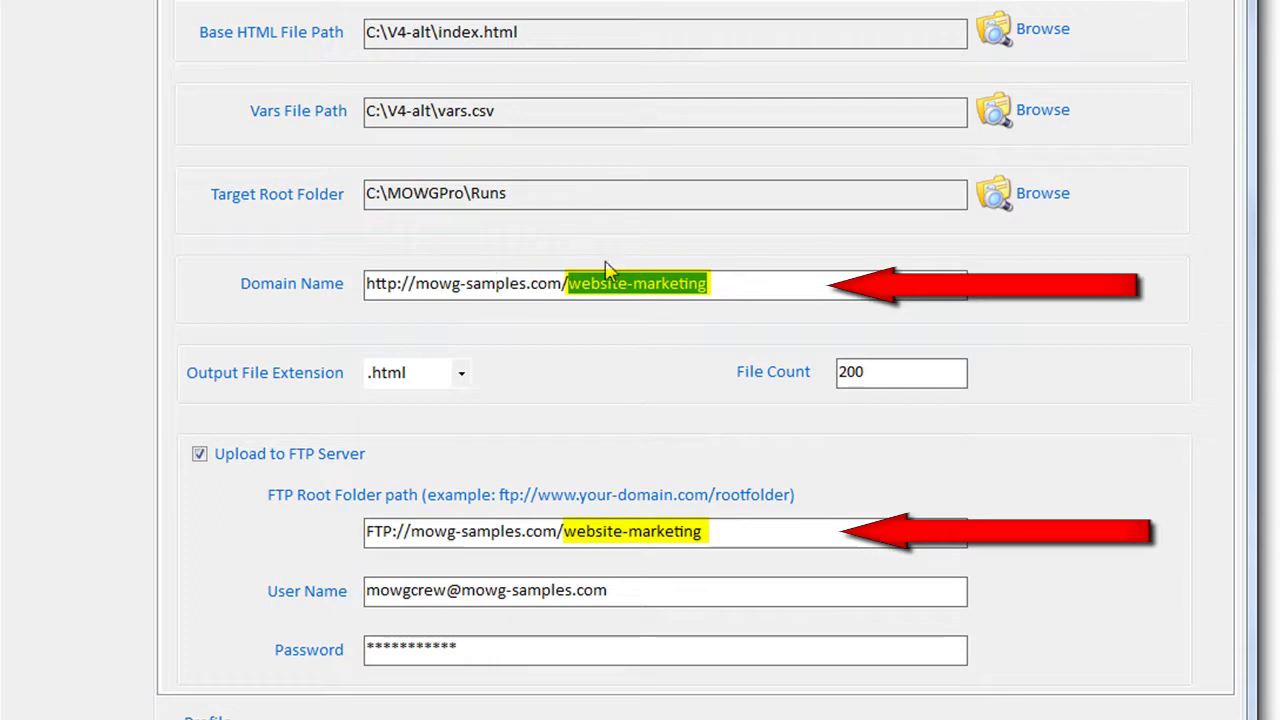
left_click_drag(564, 288, 363, 296)
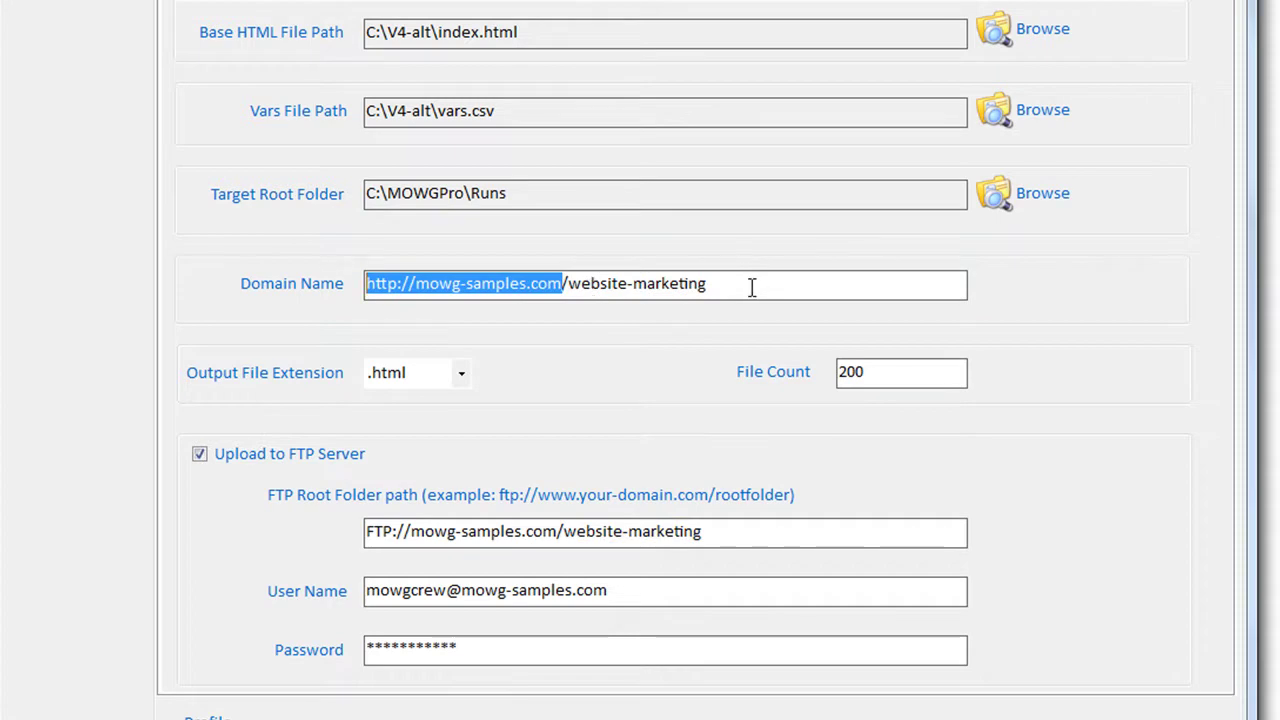
left_click(708, 284)
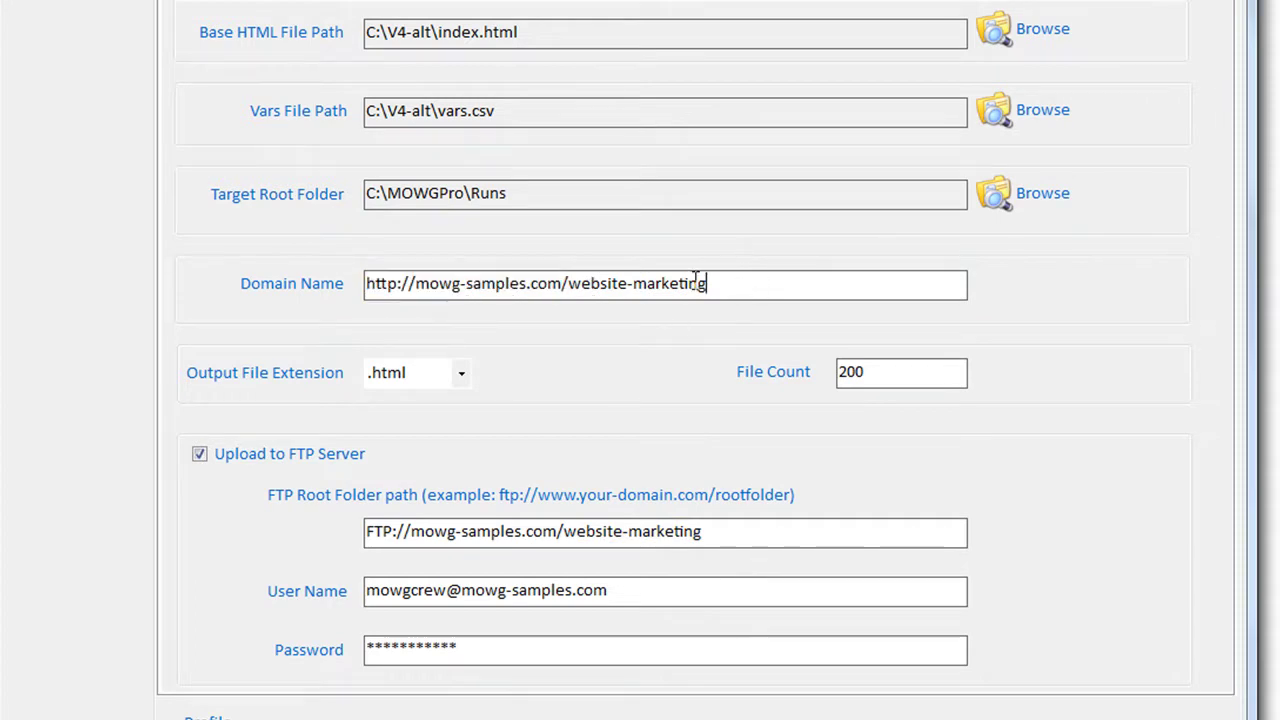
left_click_drag(718, 284, 573, 287)
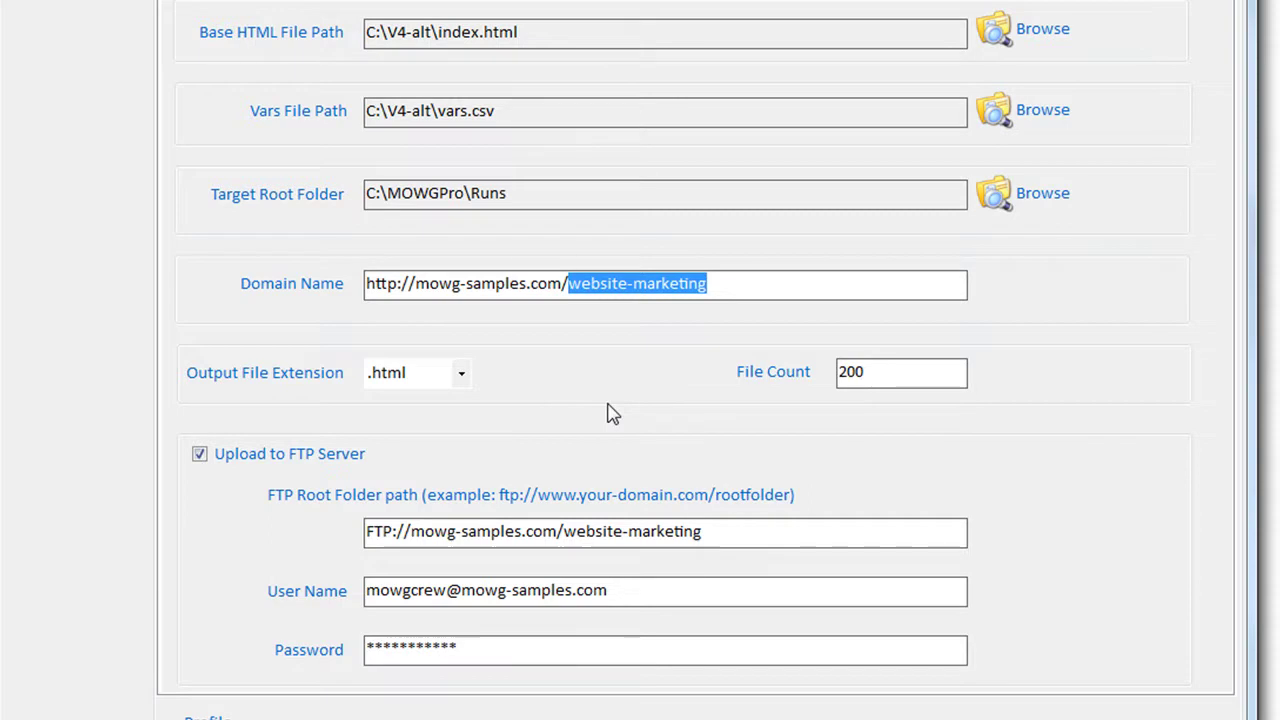
Step: Replace website-marketing with automated-forex-software in the domain, then copy it into the FTP root path
type("aut")
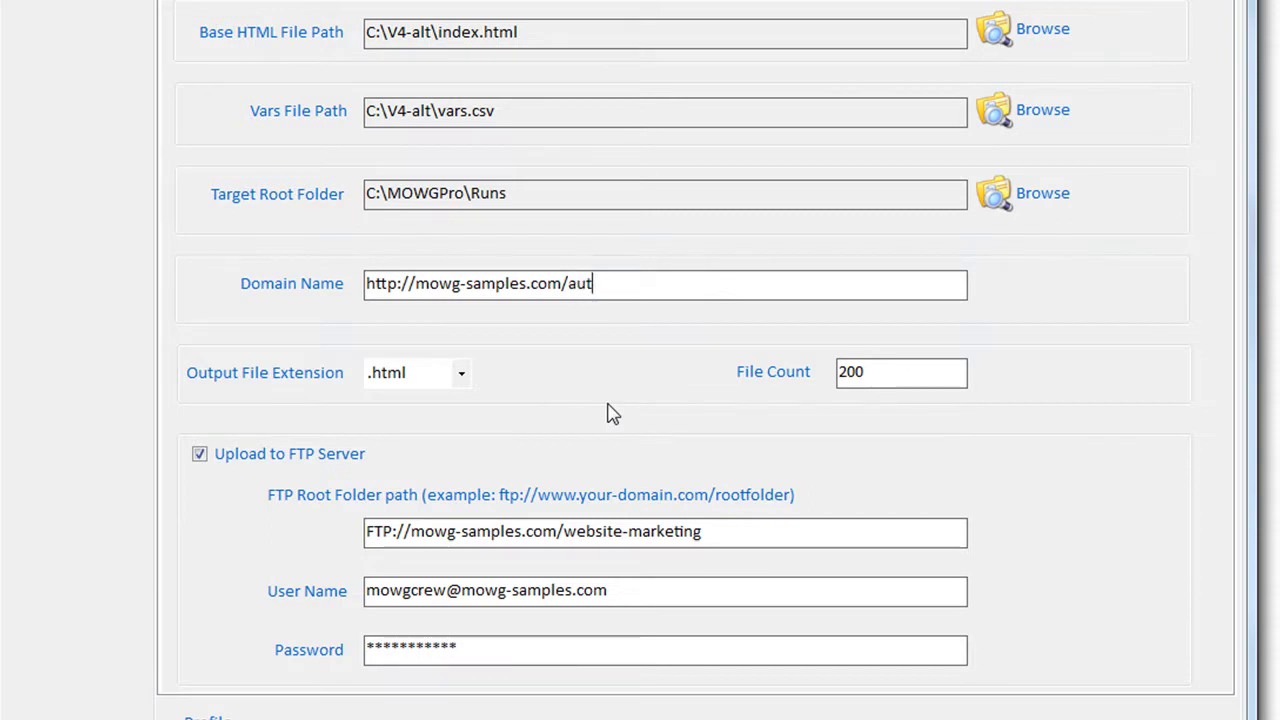
type("omated-")
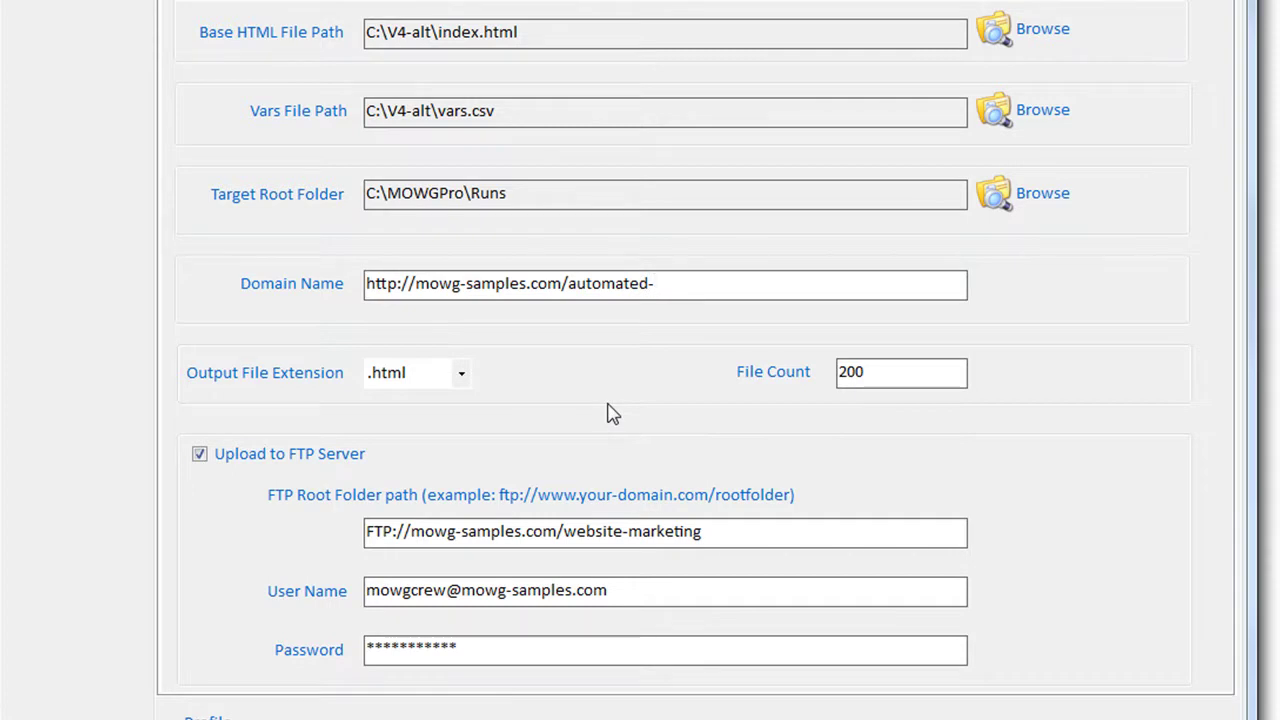
type("forex-soft")
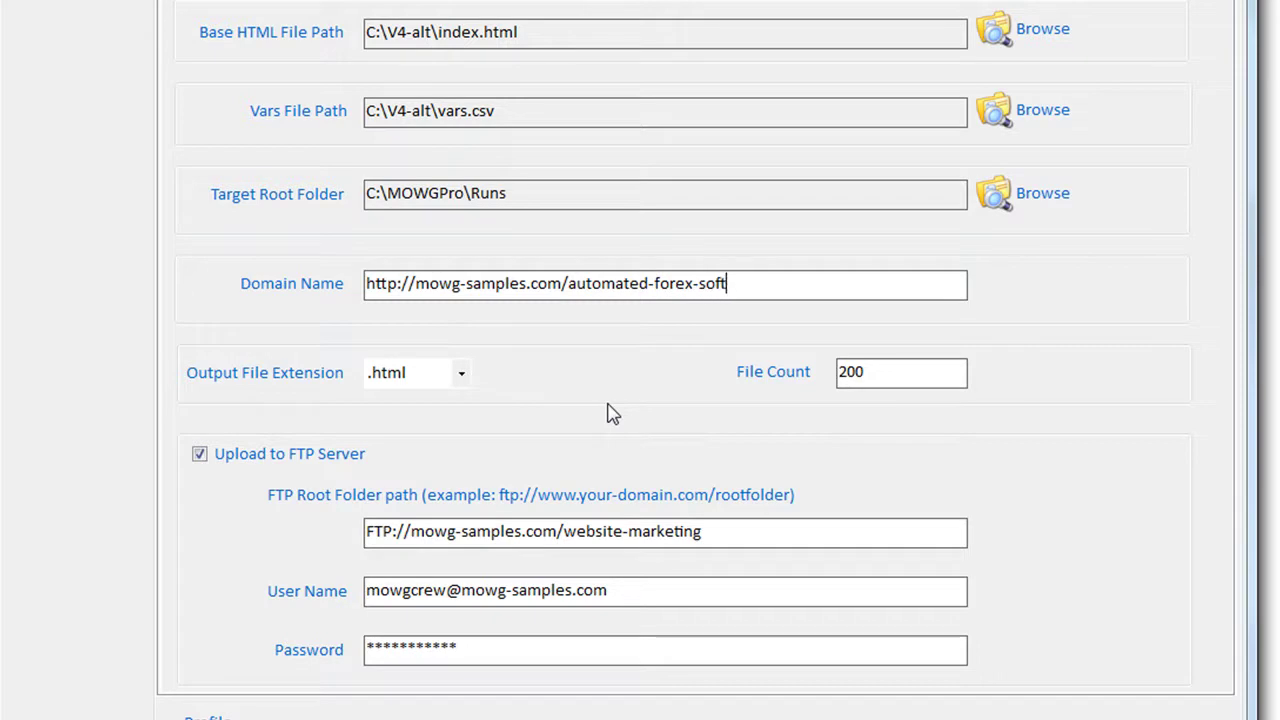
type("ware")
left_click_drag(765, 286, 568, 286)
right_click(572, 285)
left_click(667, 366)
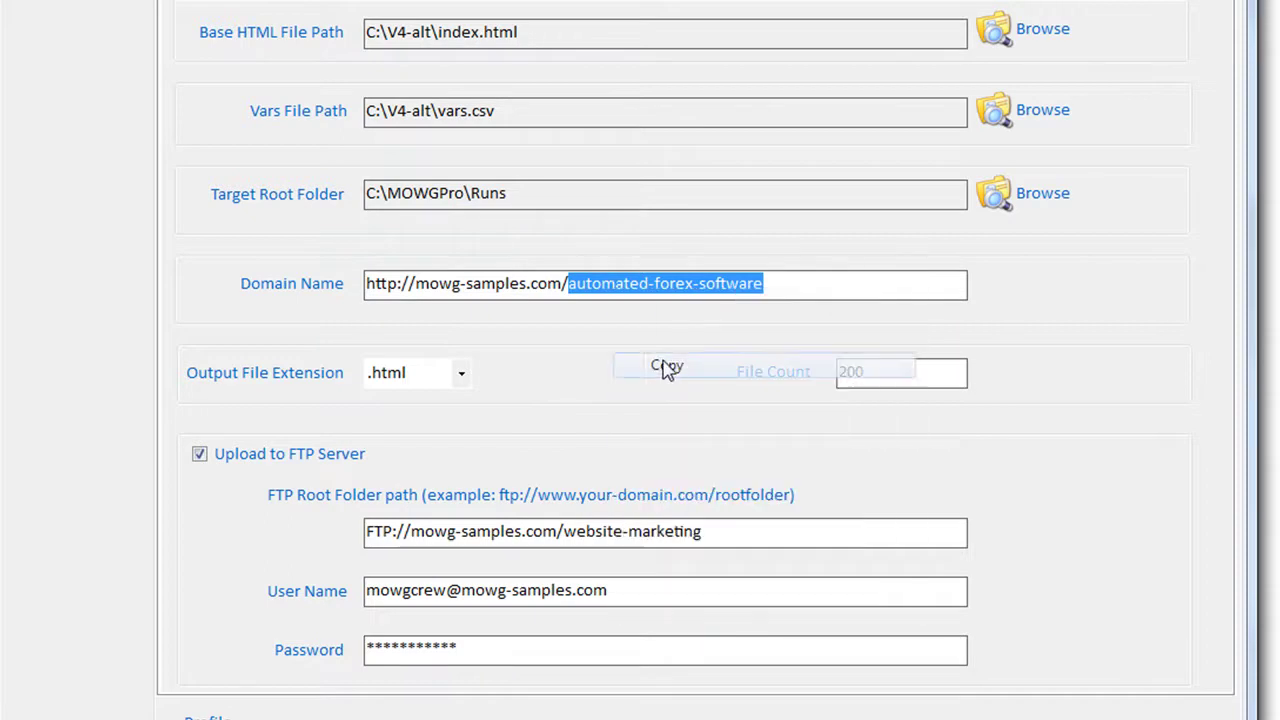
left_click(642, 531)
left_click_drag(702, 531, 564, 536)
right_click(600, 535)
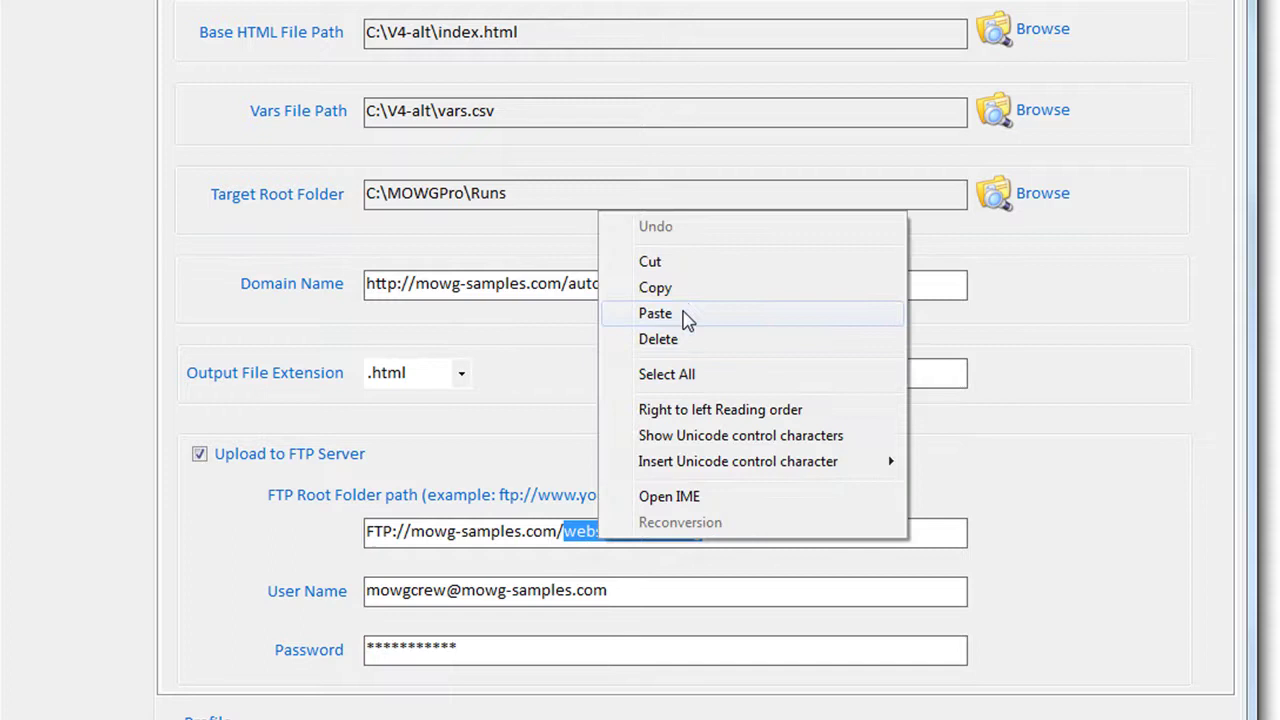
left_click(686, 313)
Step: Check that both the domain name and FTP path end in automated-forex-software
left_click(465, 531)
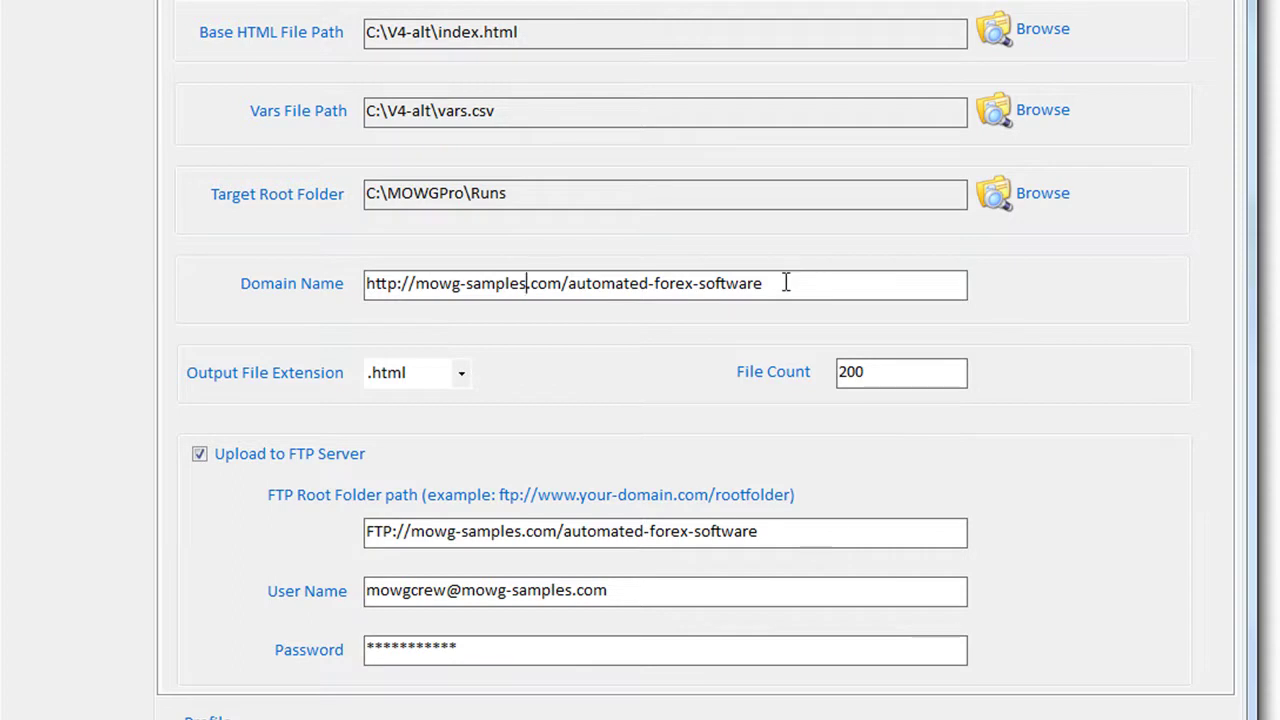
left_click_drag(786, 280, 366, 287)
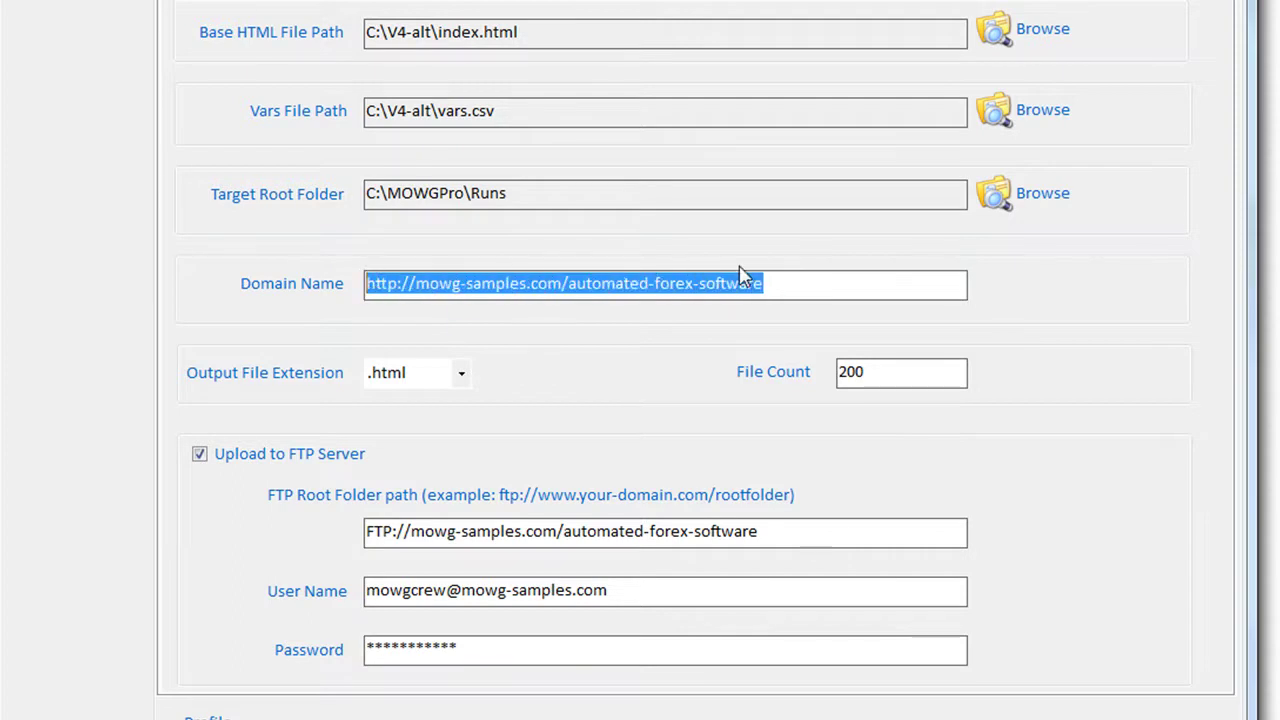
left_click(789, 285)
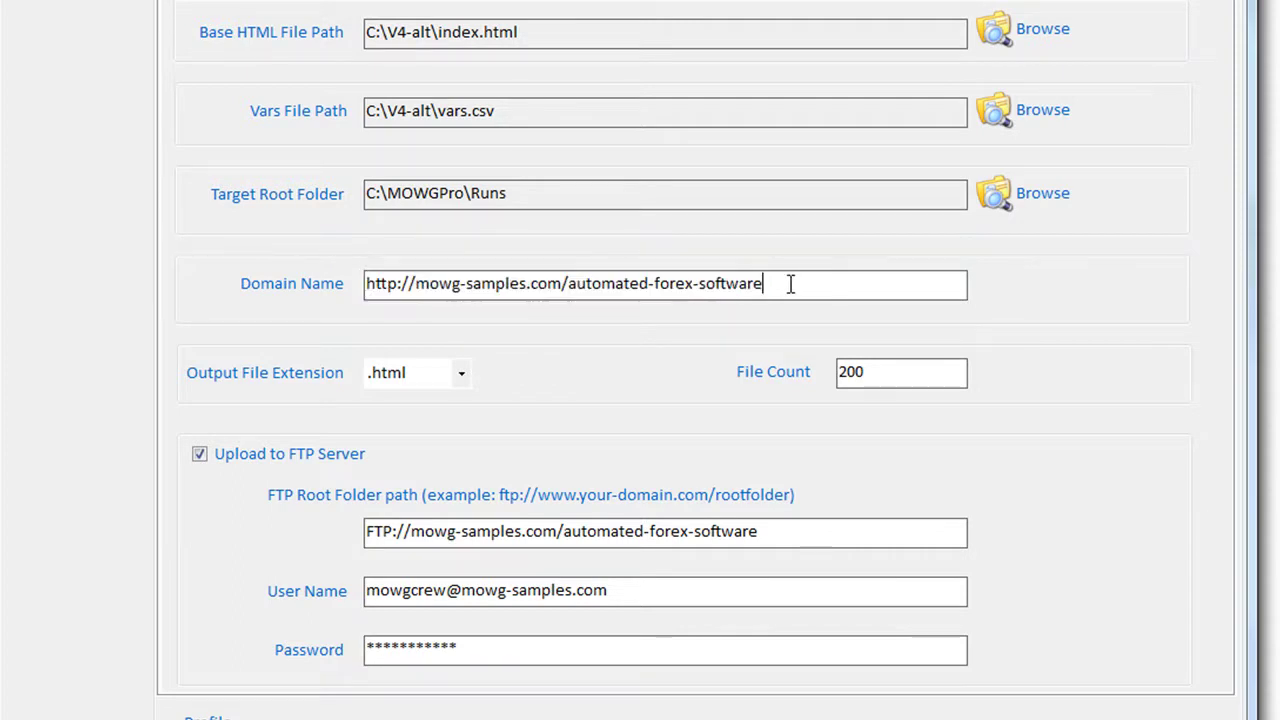
left_click_drag(777, 284, 563, 283)
left_click_drag(790, 531, 562, 531)
left_click(782, 536)
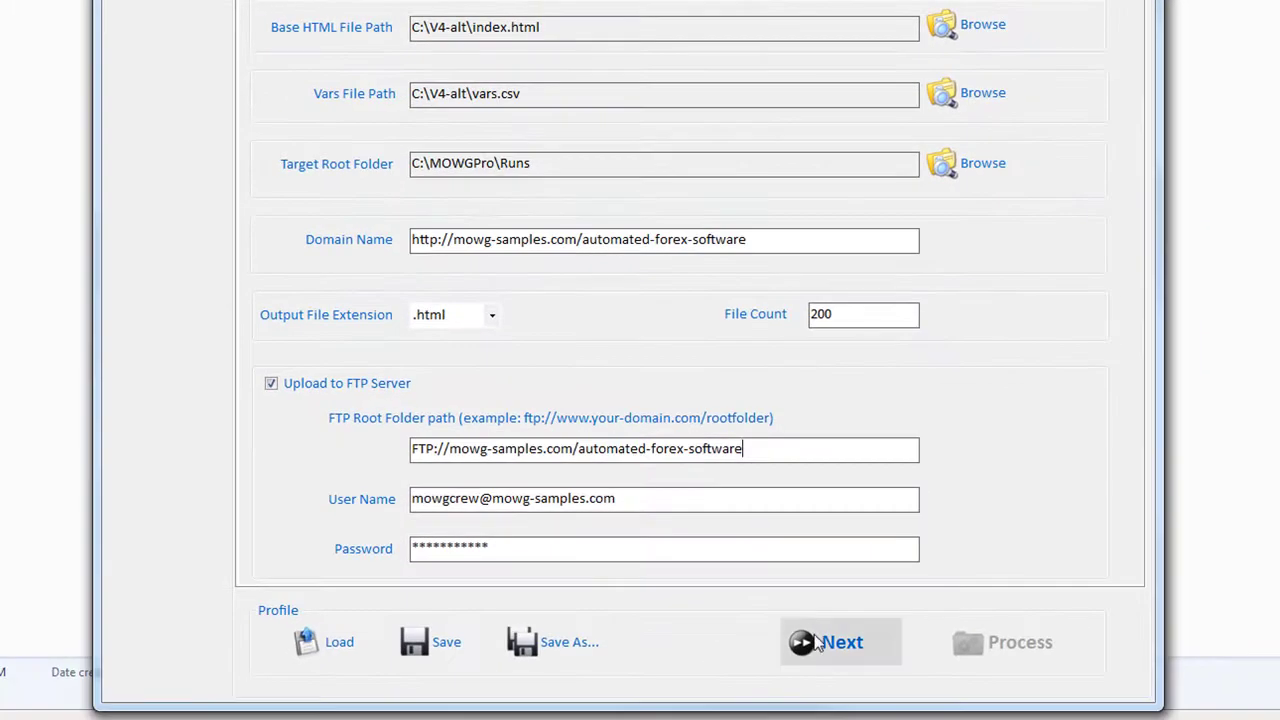
Step: Advance the MOWG Professional form to the vars selection step
left_click(815, 642)
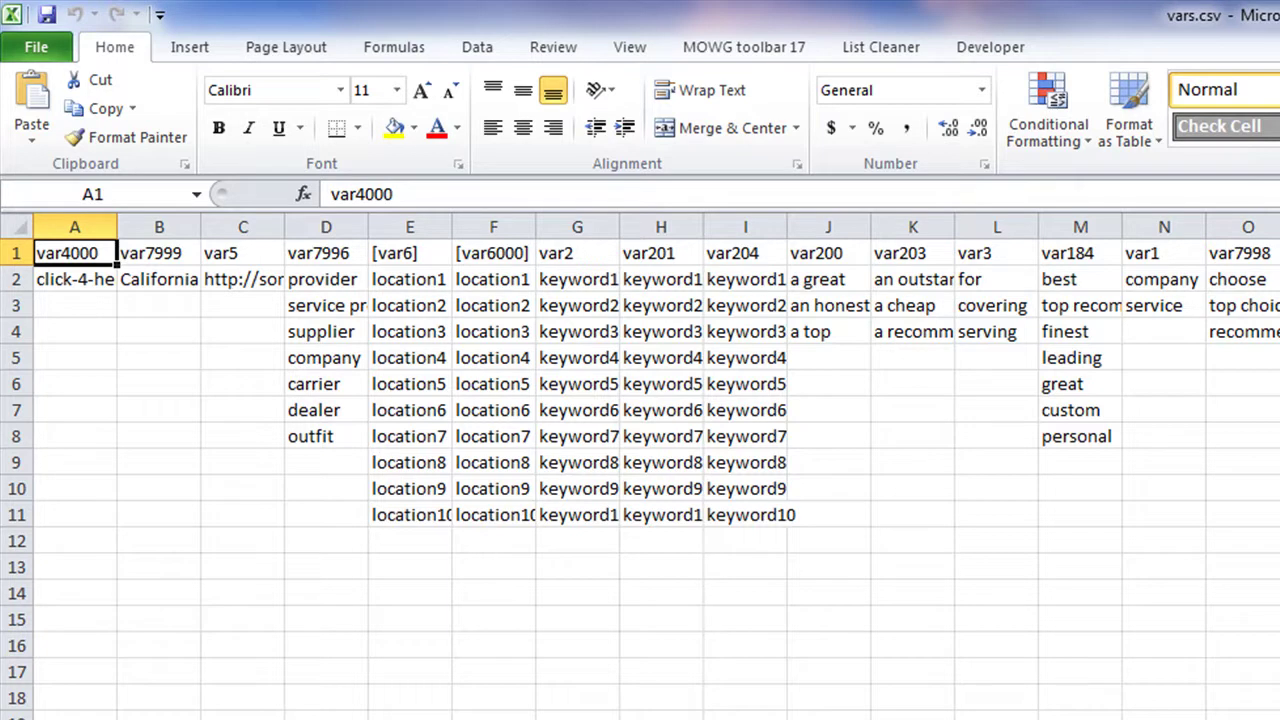
left_click(68, 279)
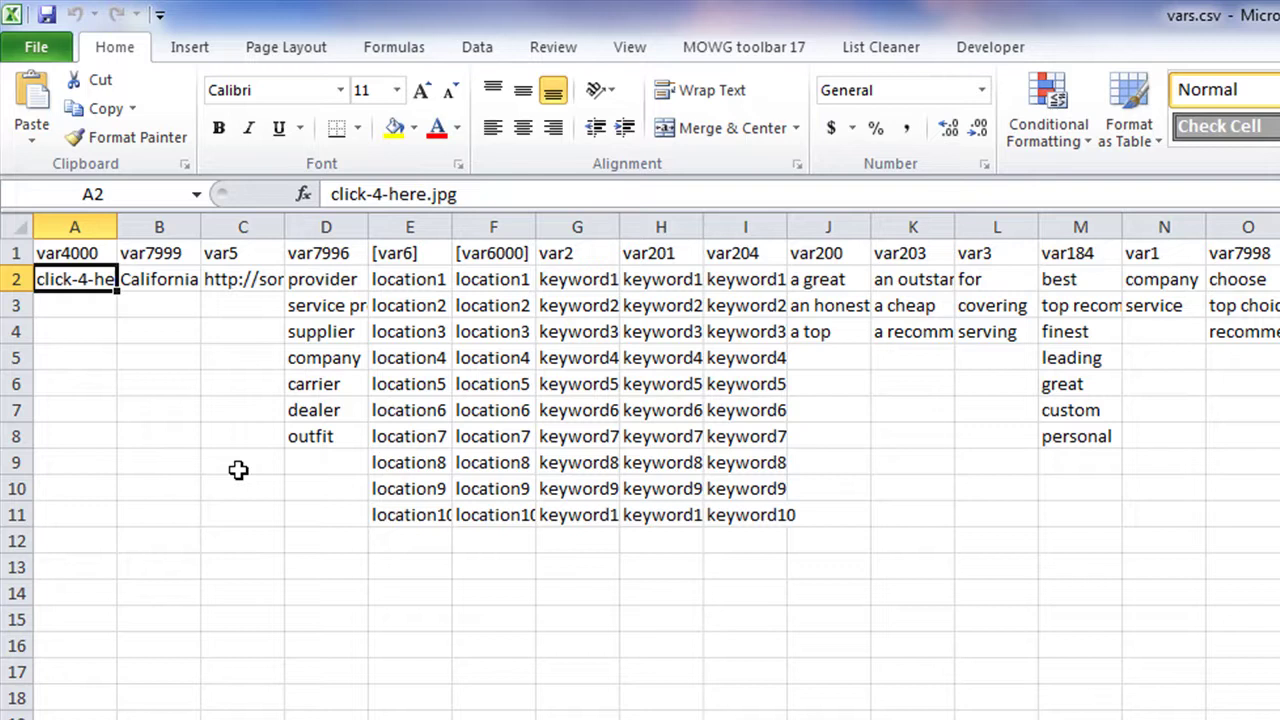
left_click(163, 298)
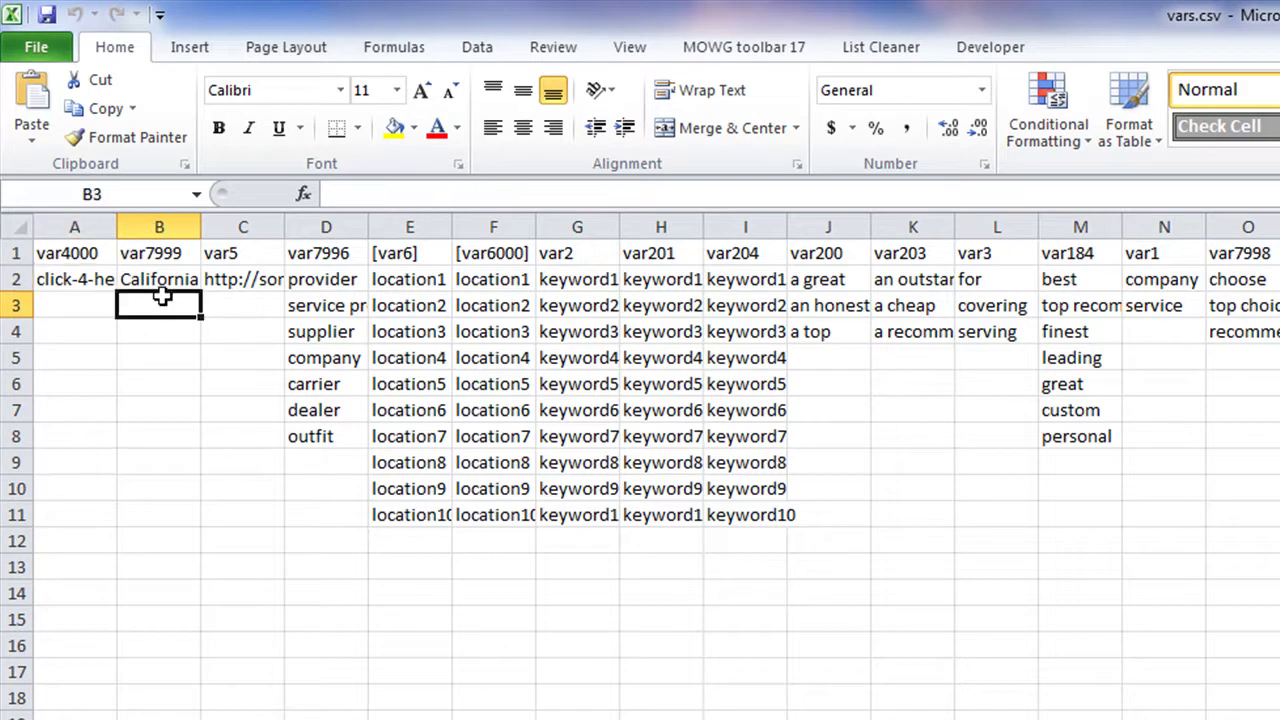
left_click(90, 290)
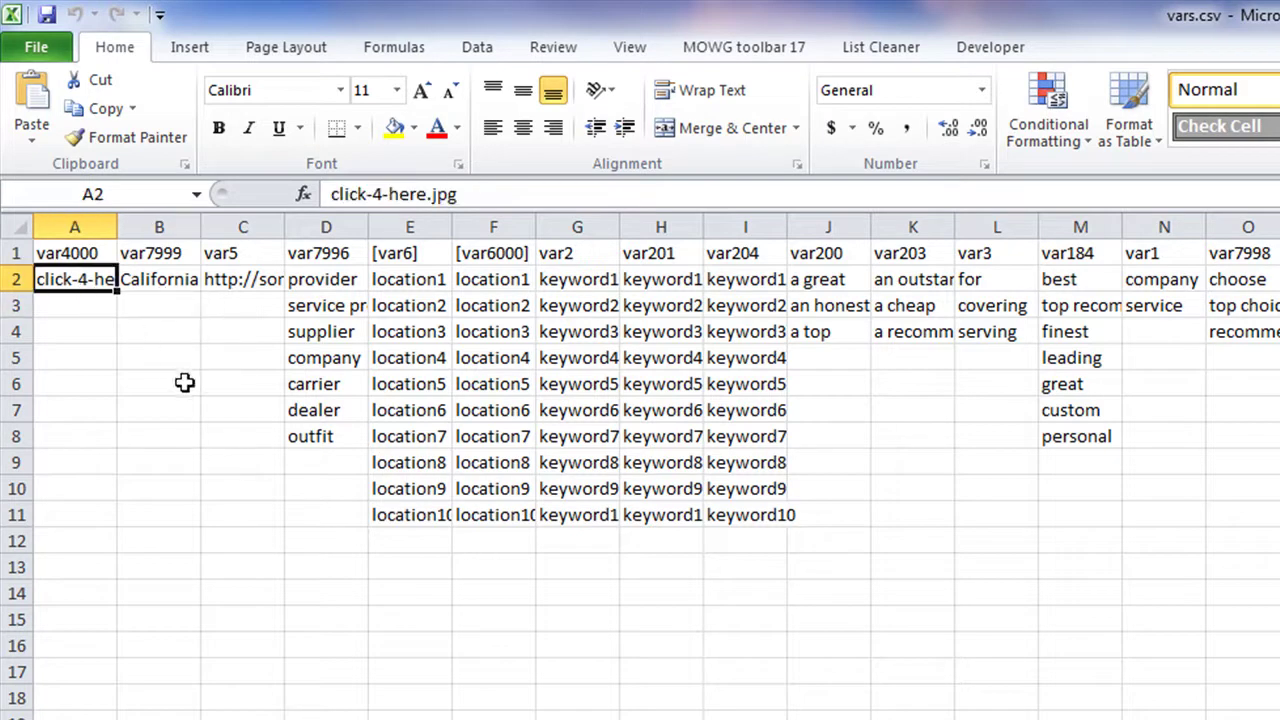
left_click(167, 281)
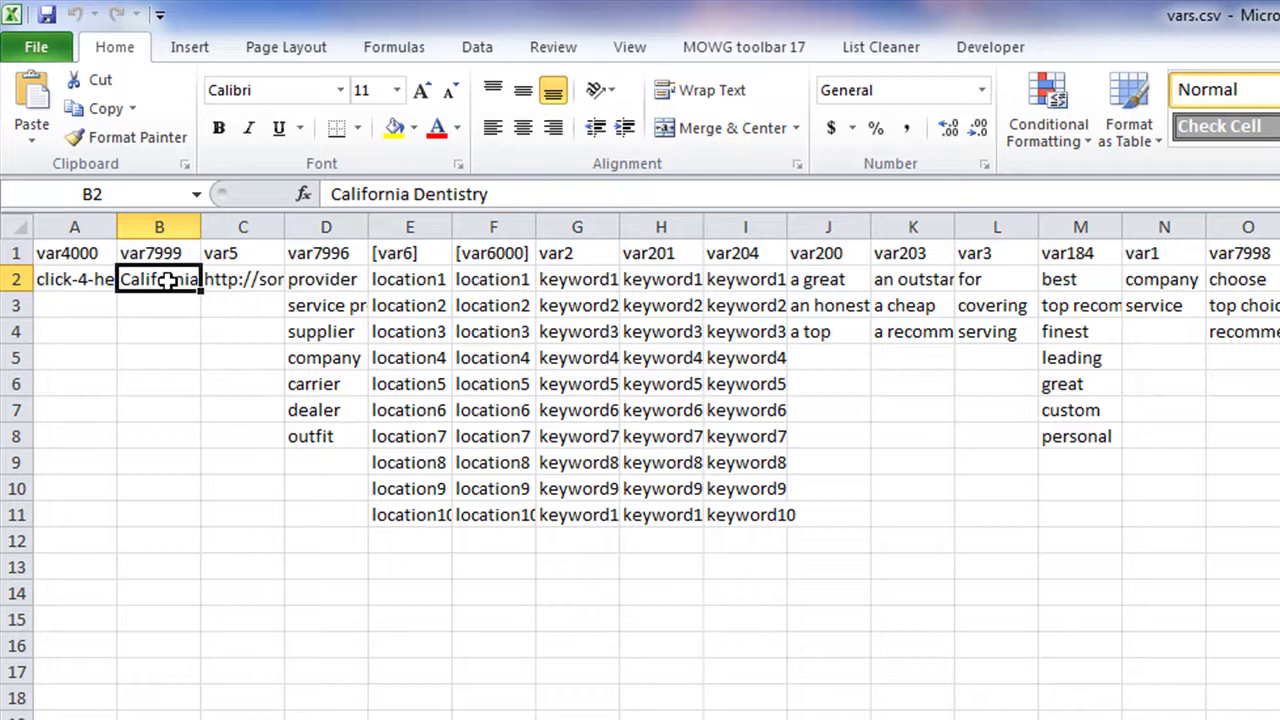
left_click_drag(332, 194, 488, 194)
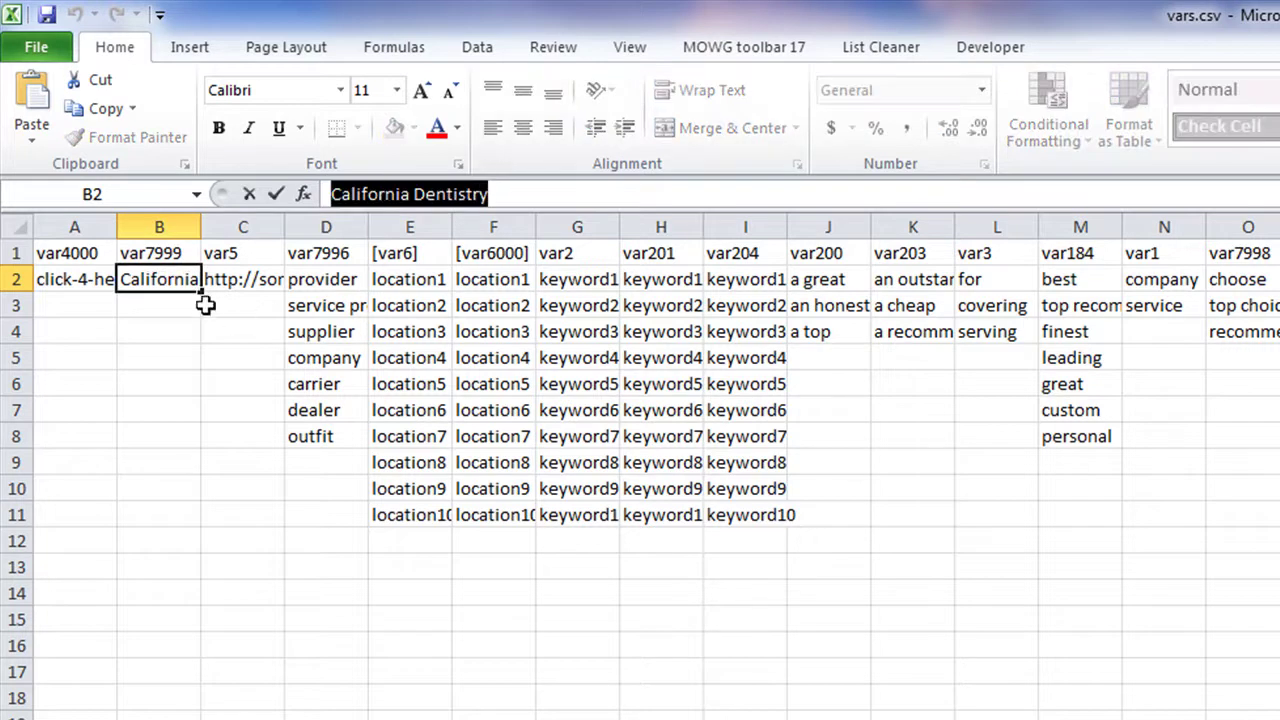
left_click(163, 305)
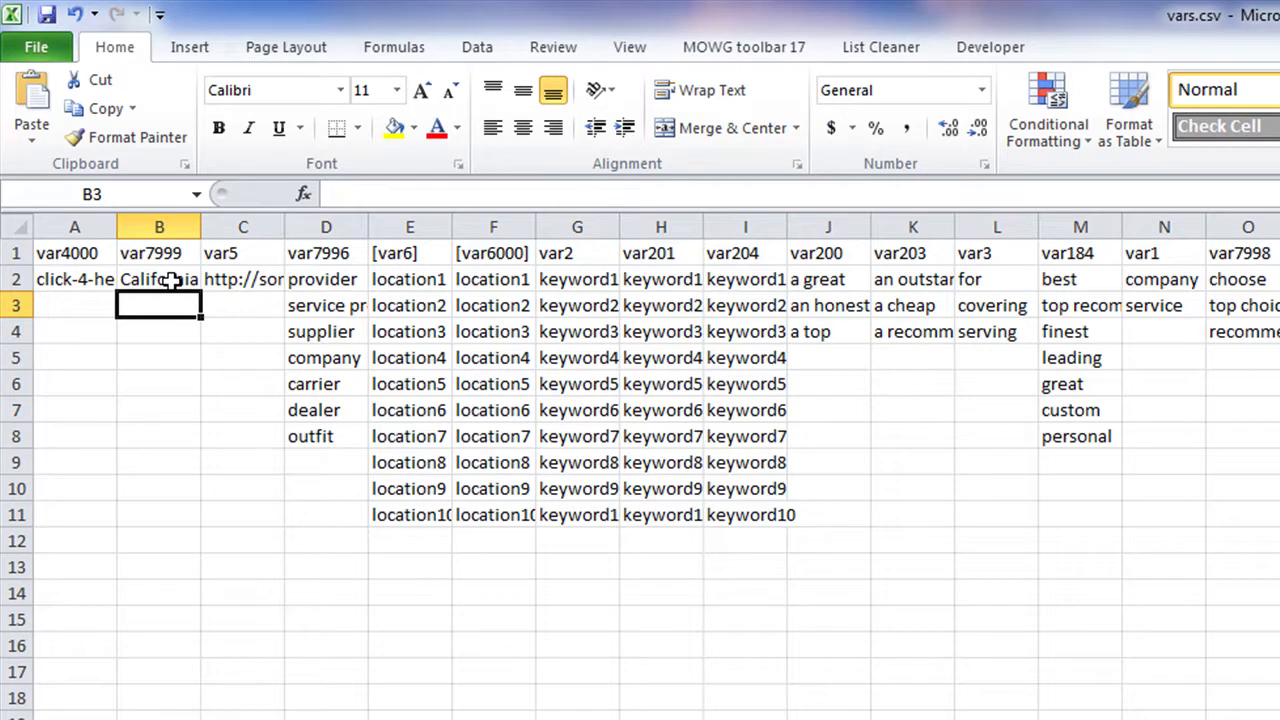
left_click(172, 280)
left_click(242, 280)
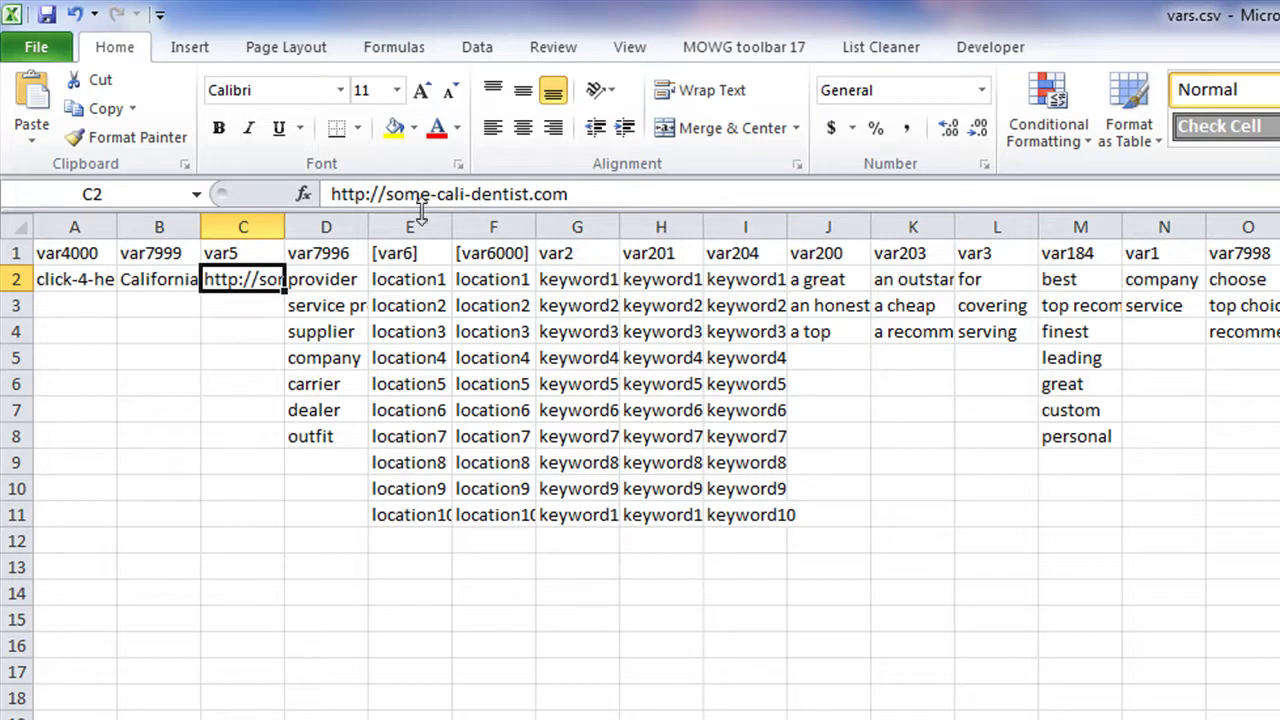
mouse_move(387, 194)
left_mouse_down()
mouse_move(333, 194)
mouse_move(381, 194)
left_mouse_up()
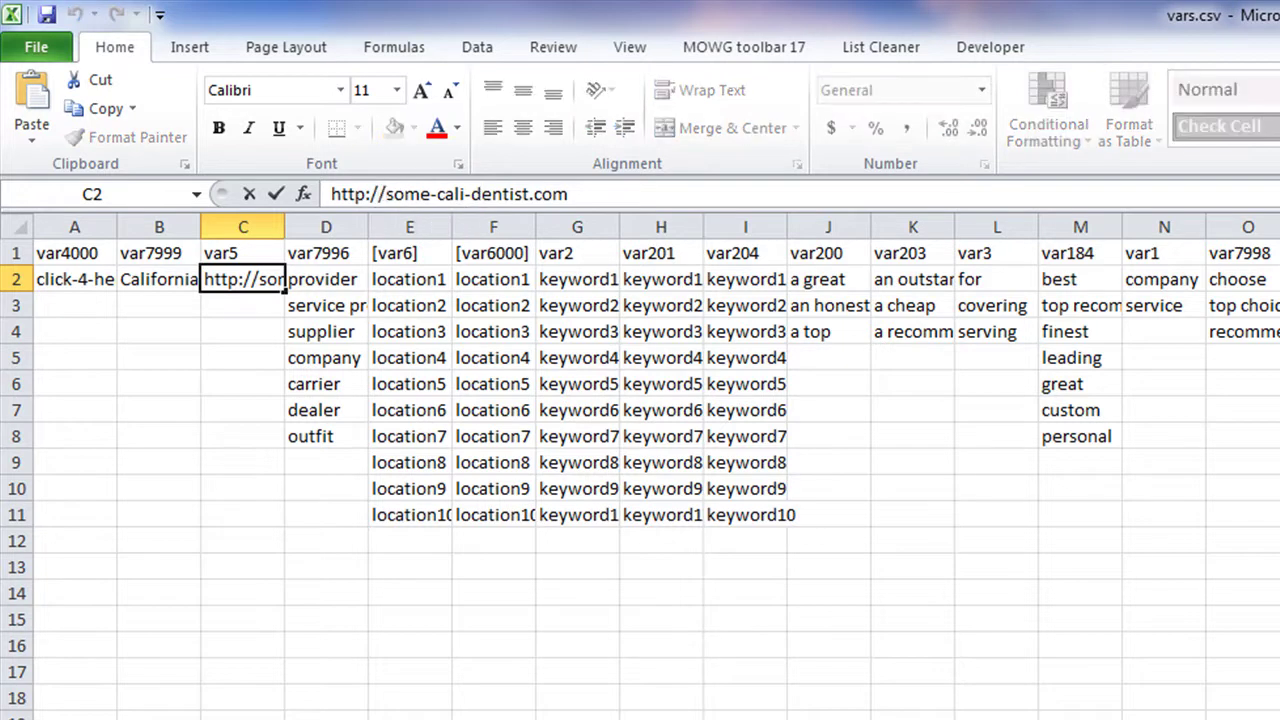
type("www")
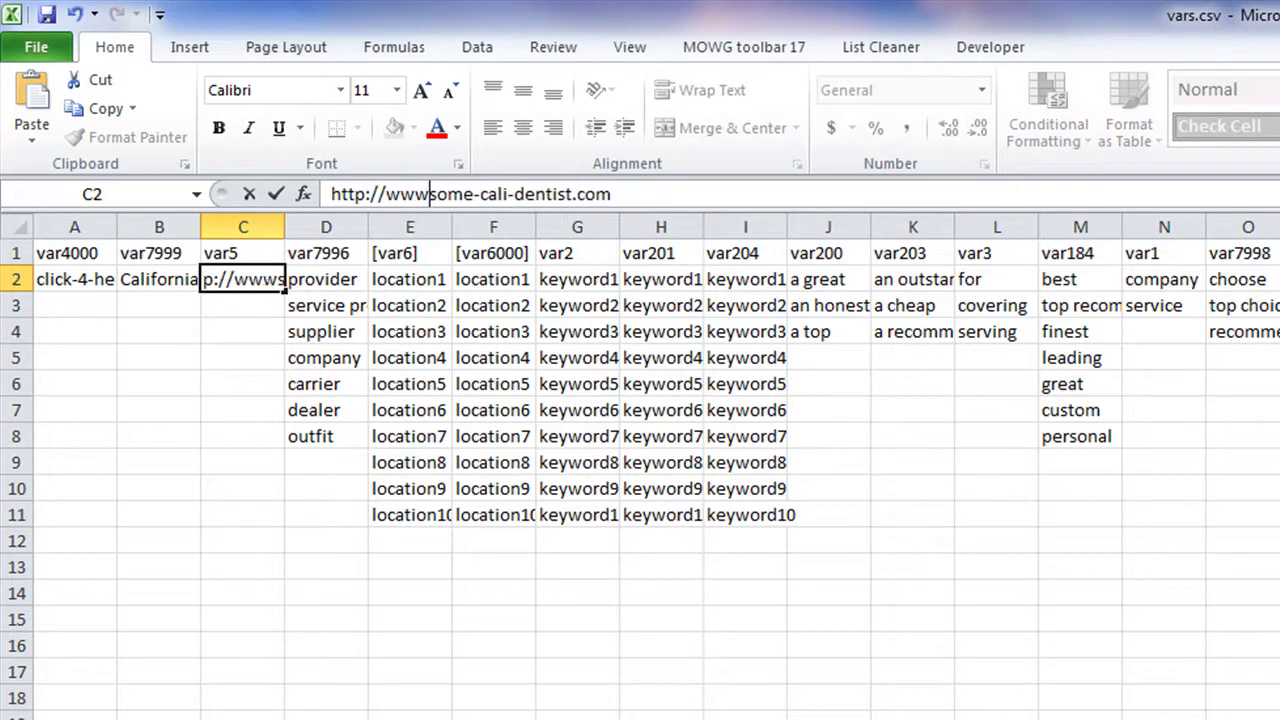
type(".")
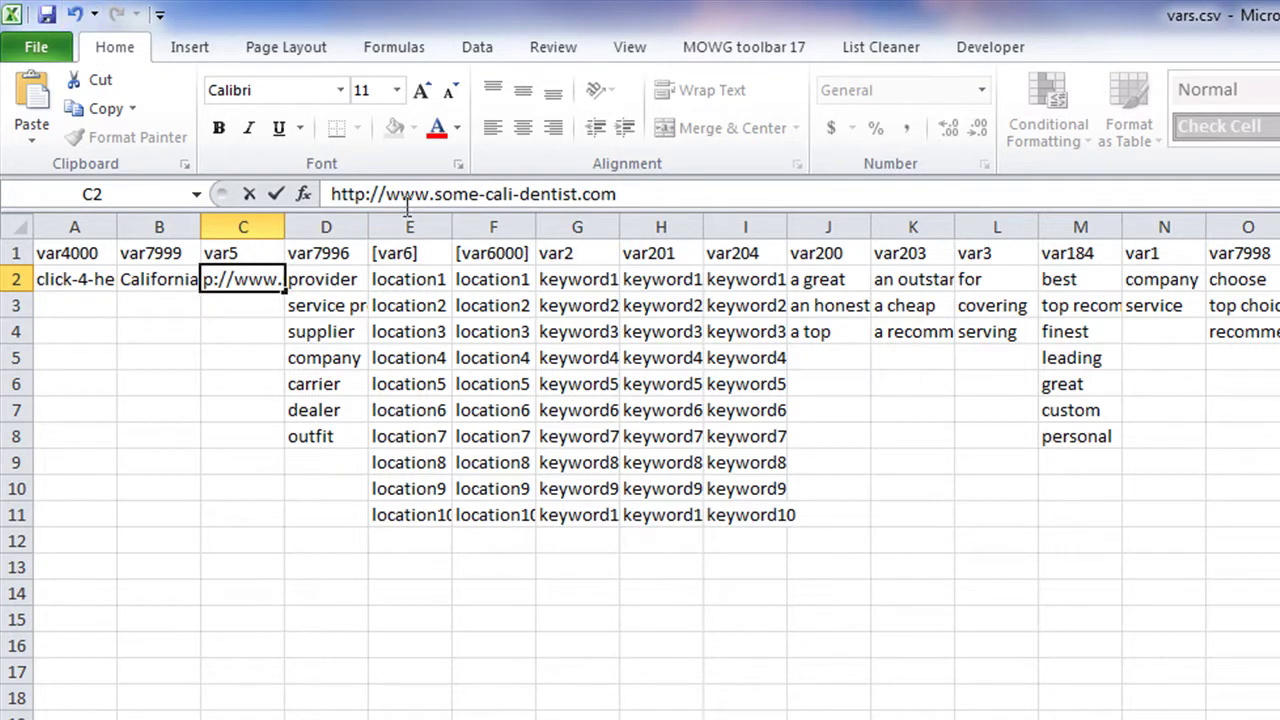
left_click_drag(386, 196, 706, 197)
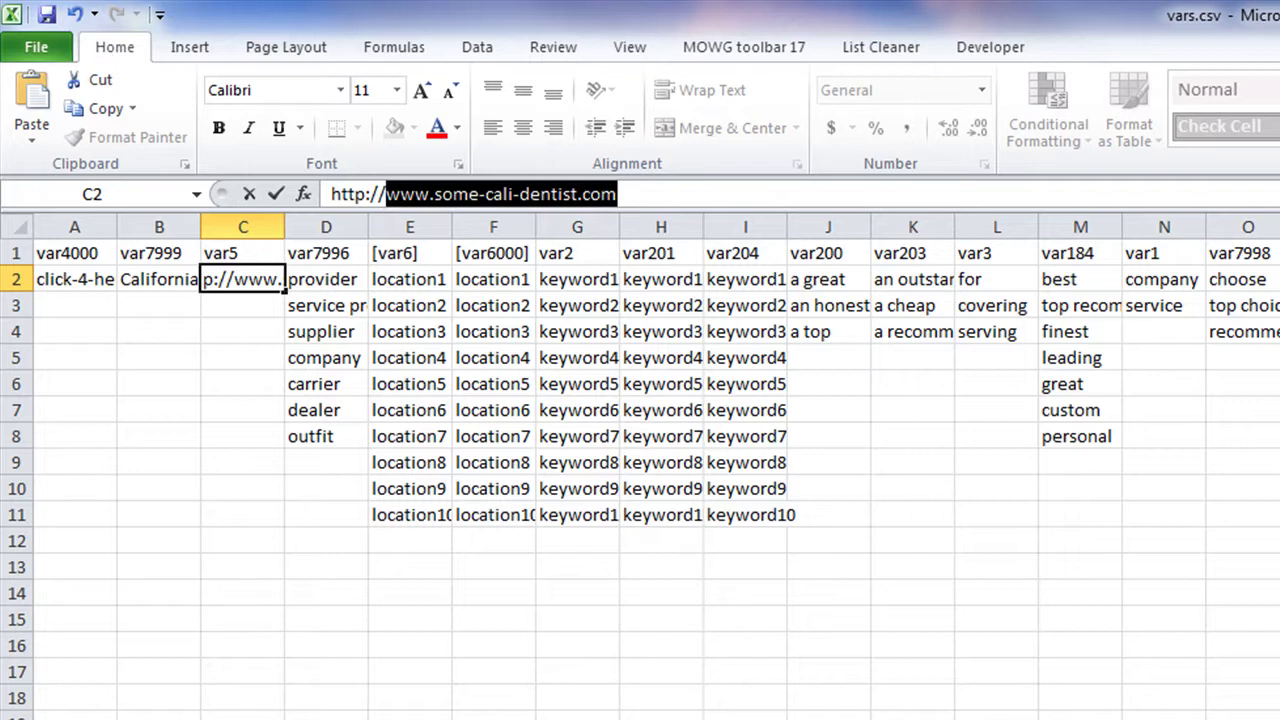
type("tiny")
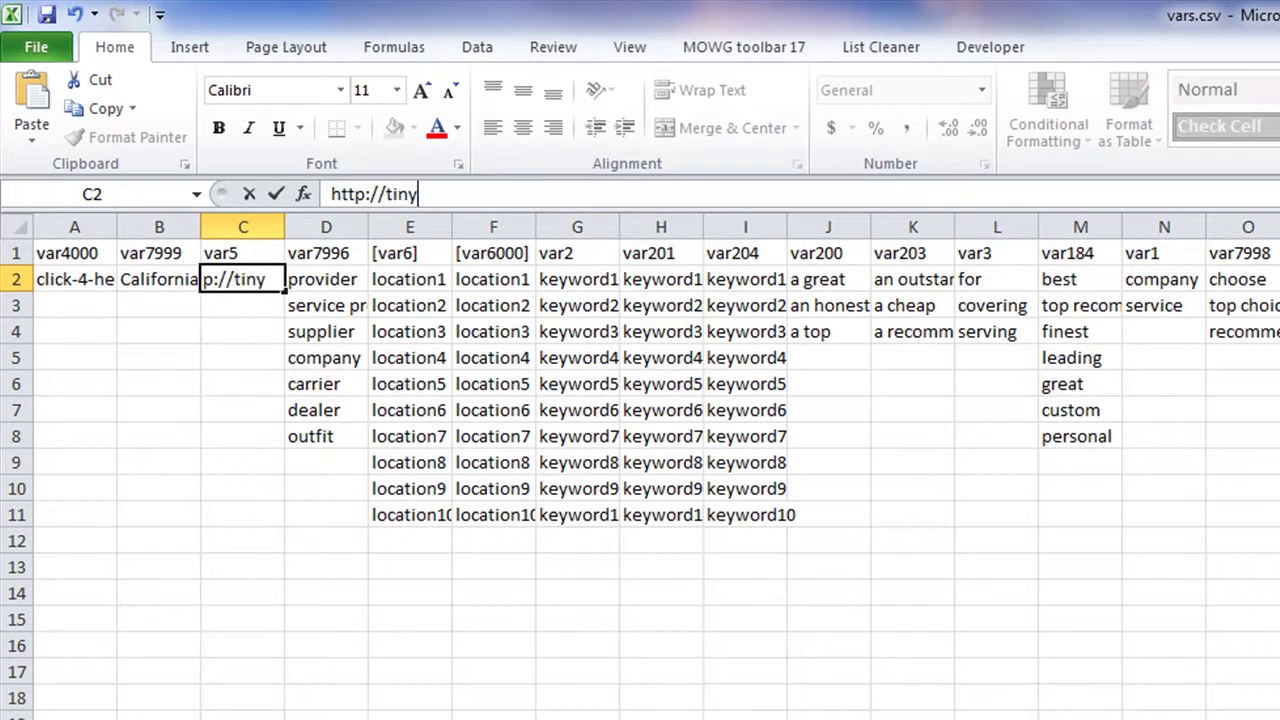
type("URL.")
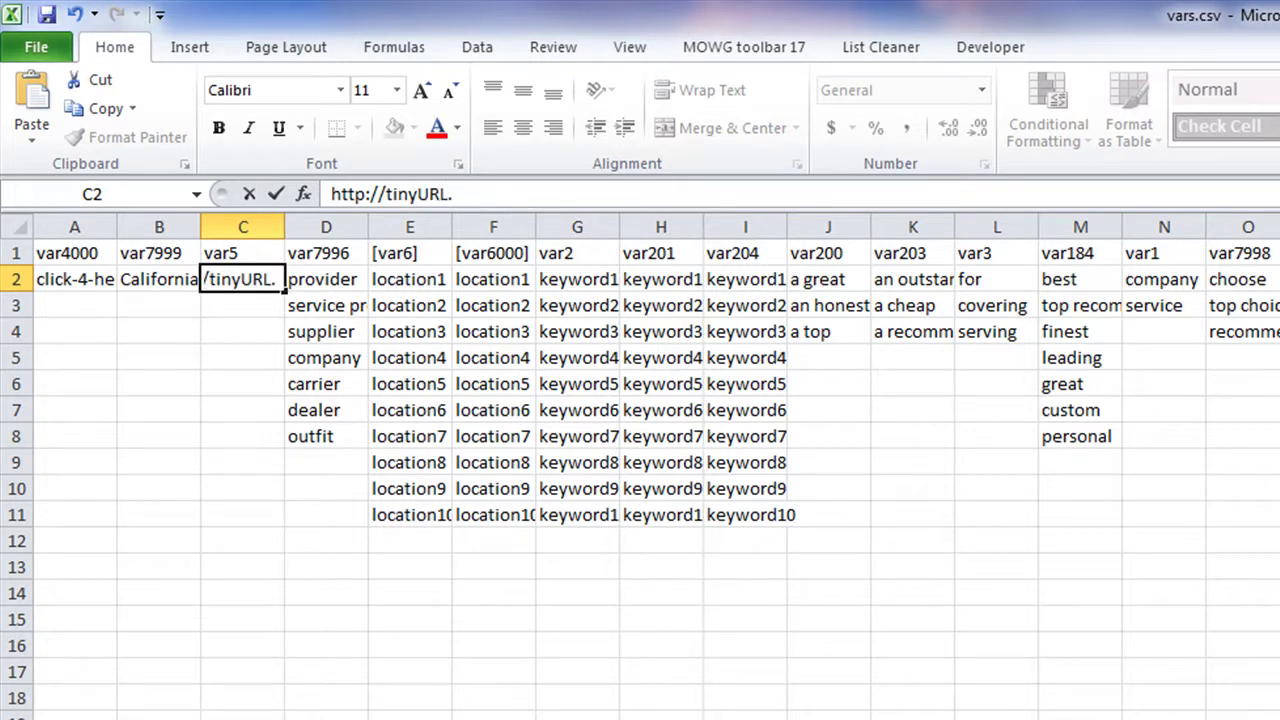
type("com")
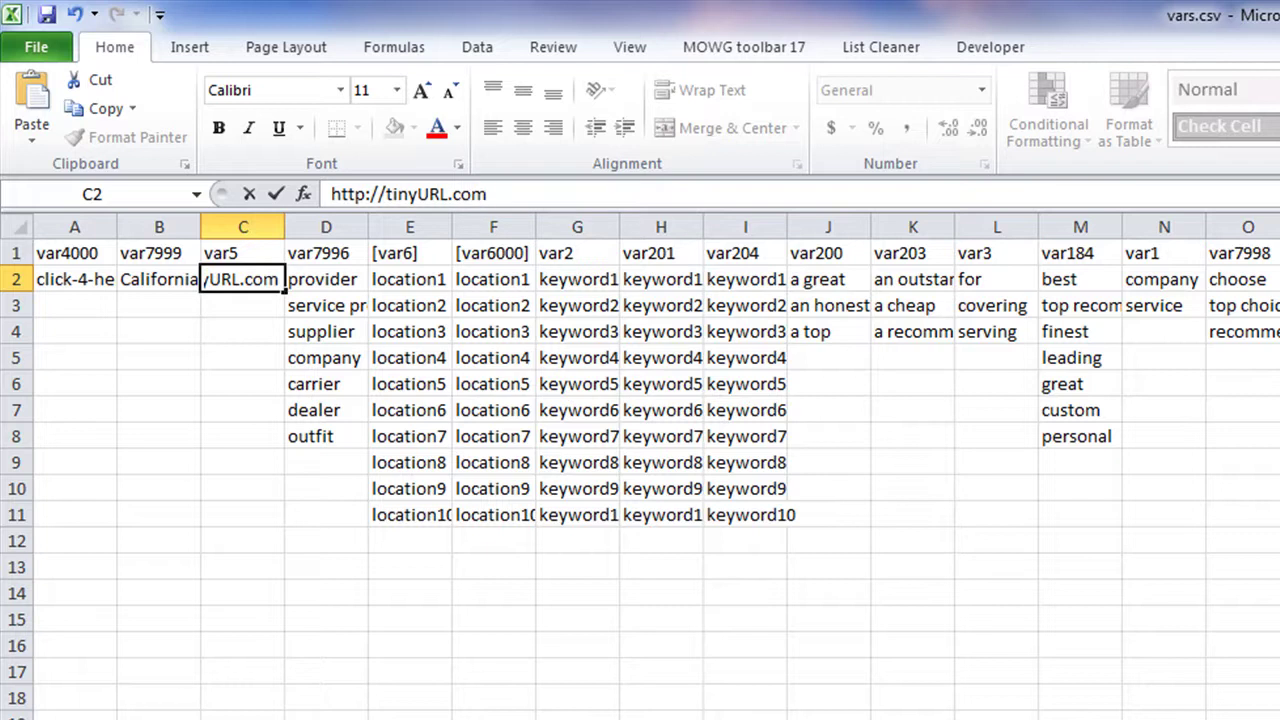
type("/?")
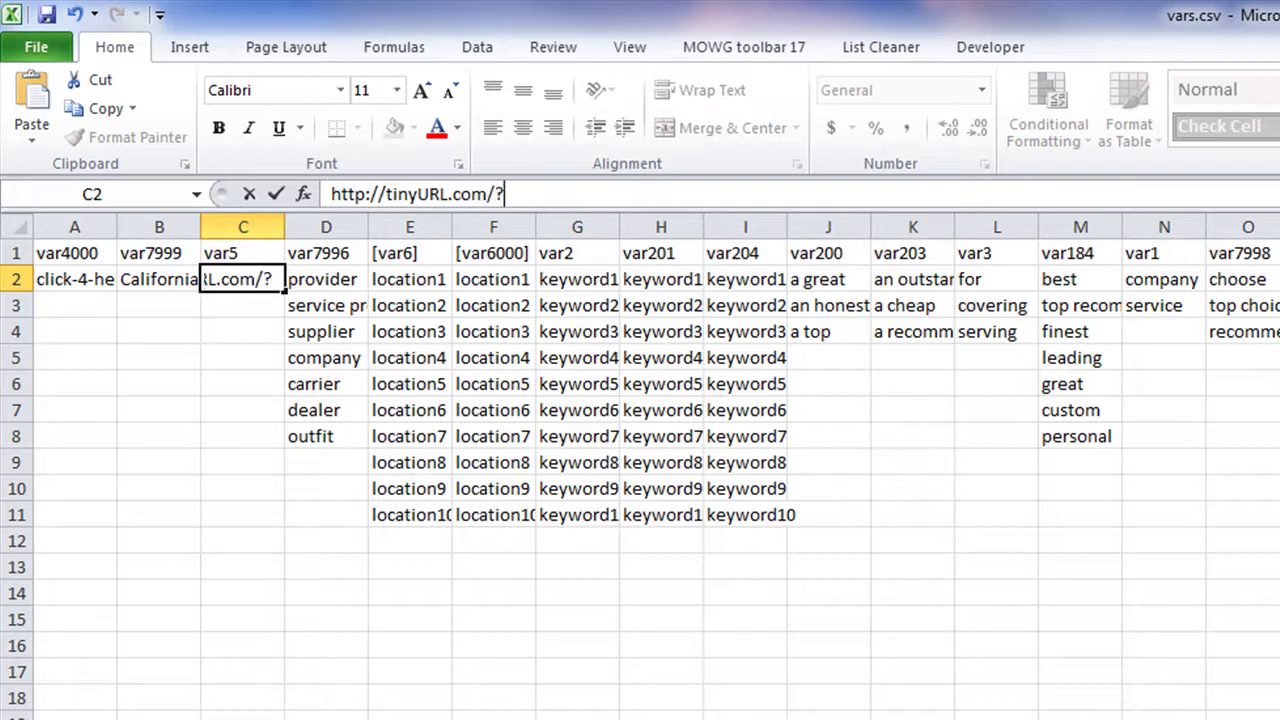
type("adsfjk")
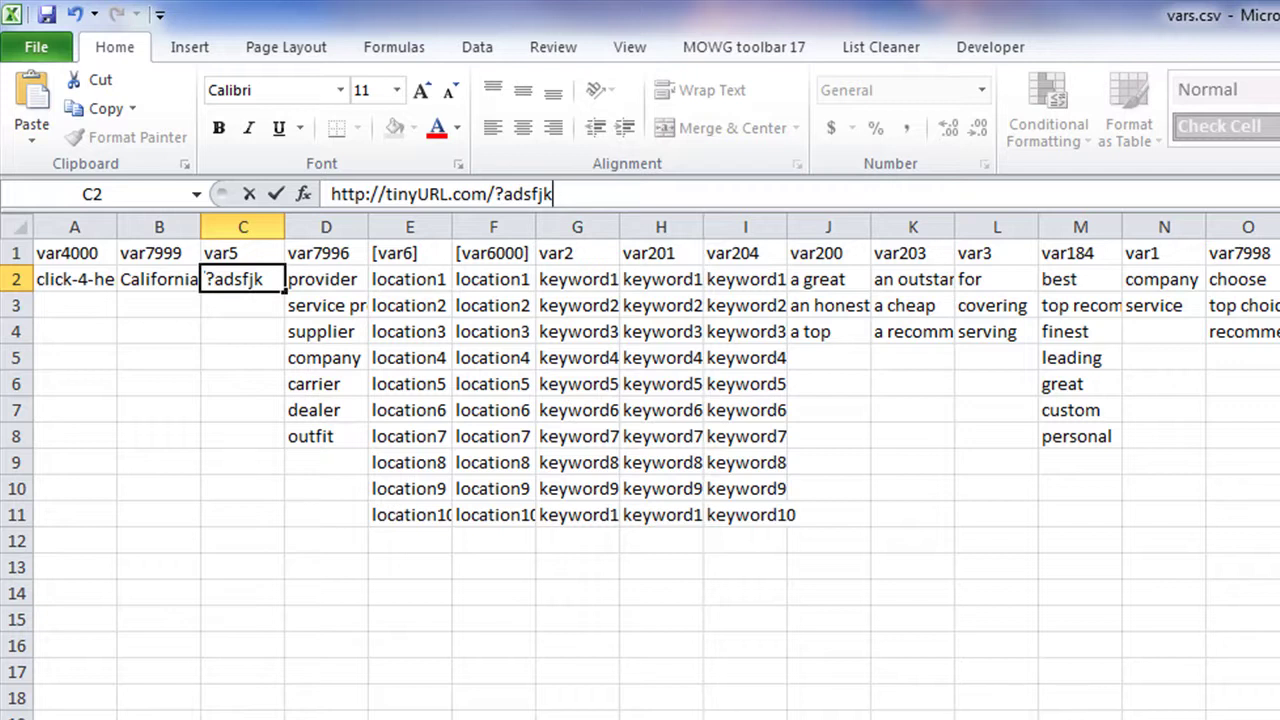
key("BackSpace")
key("BackSpace")
key("BackSpace")
key("BackSpace")
key("BackSpace")
key("BackSpace")
key("BackSpace")
key("BackSpace")
key("BackSpace")
key("BackSpace")
key("BackSpace")
key("BackSpace")
key("BackSpace")
key("BackSpace")
key("BackSpace")
key("BackSpace")
key("BackSpace")
key("BackSpace")
key("BackSpace")
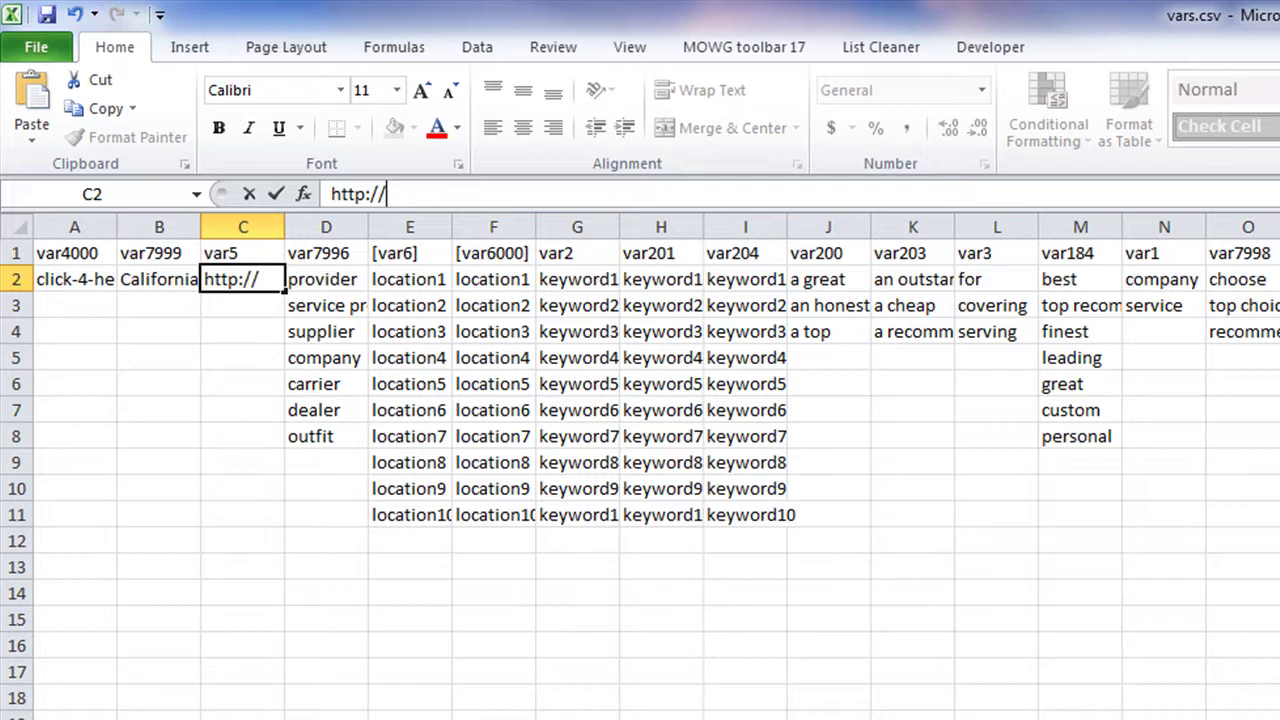
type("some-domain.")
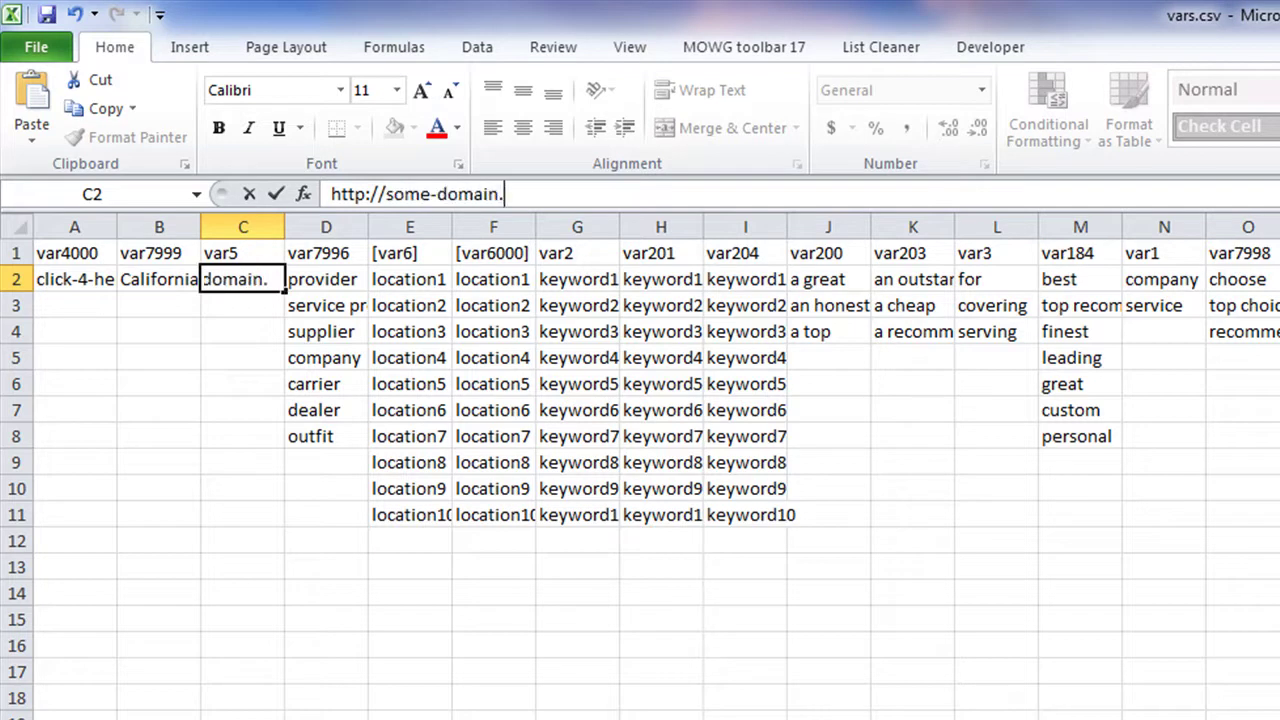
type("com/some")
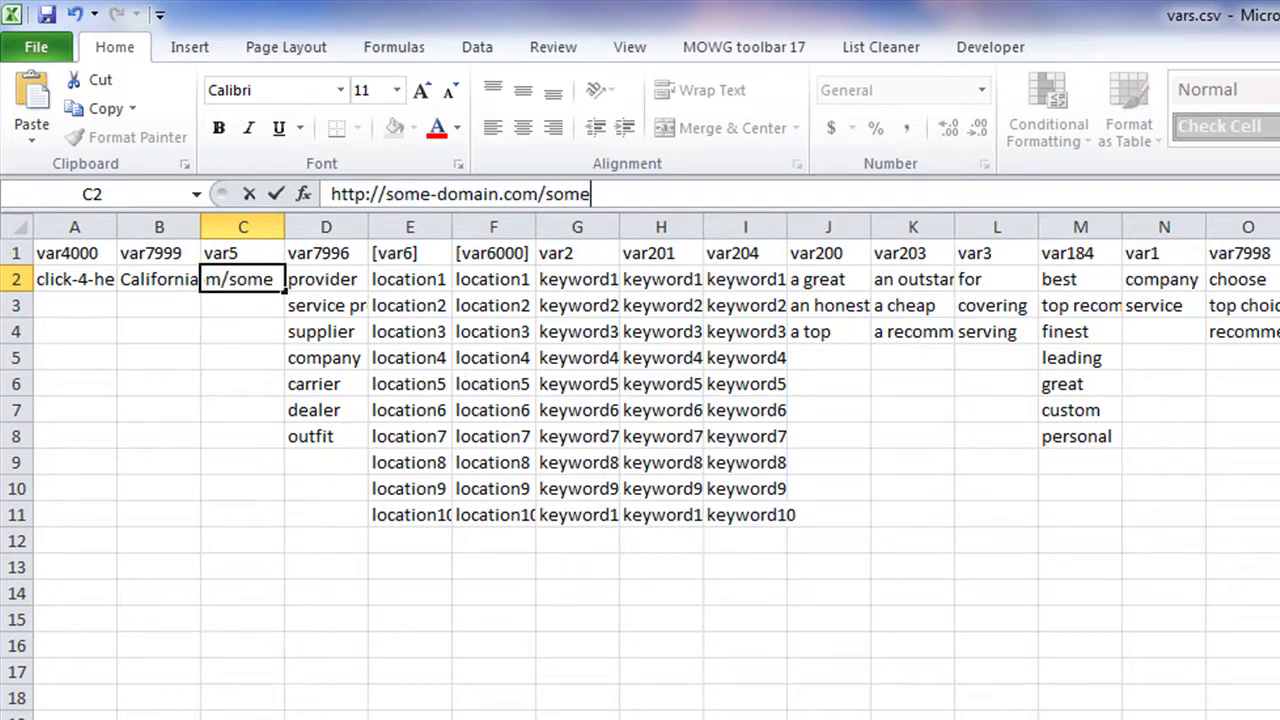
type("-path")
key("BackSpace")
key("BackSpace")
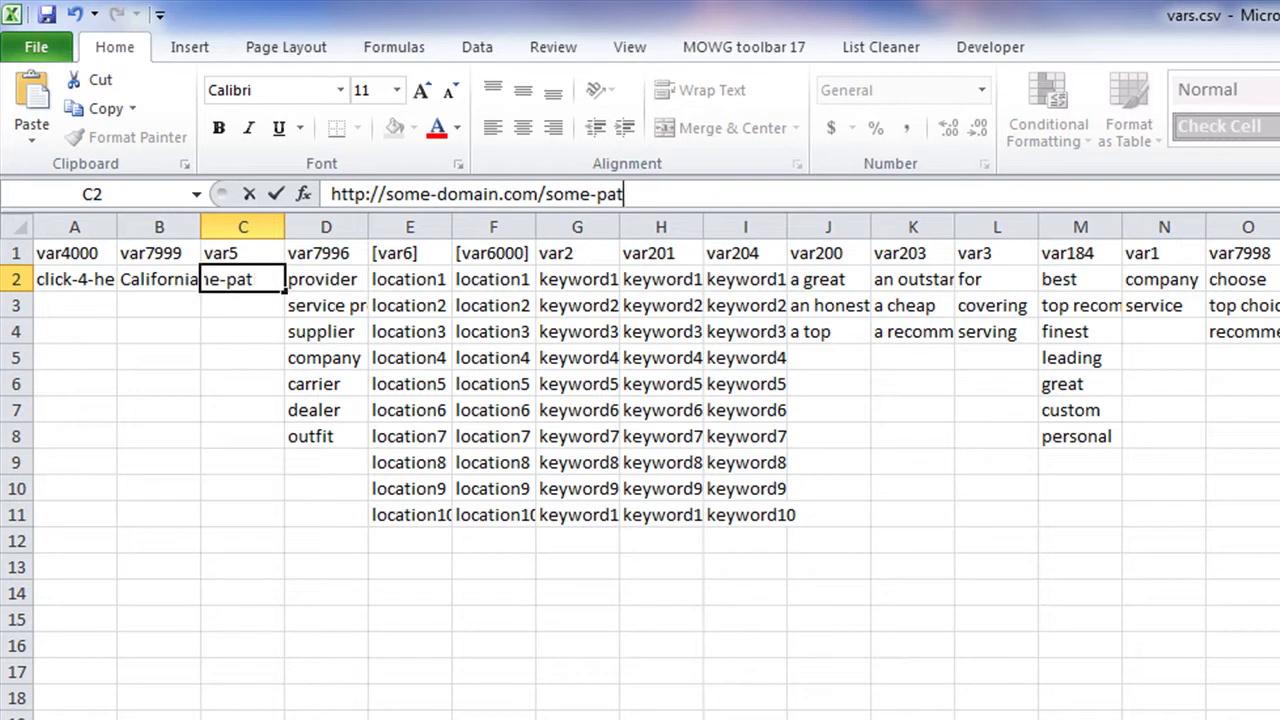
type("ge.html")
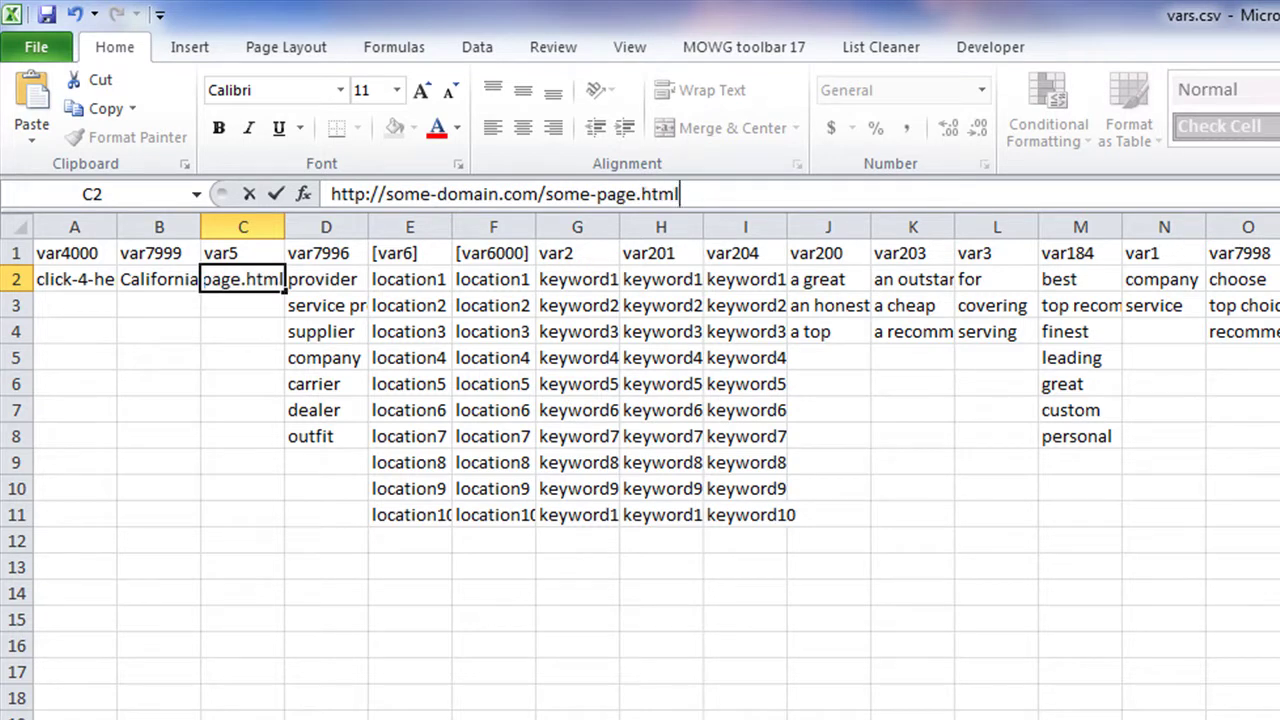
key("BackSpace")
key("BackSpace")
key("BackSpace")
key("BackSpace")
key("BackSpace")
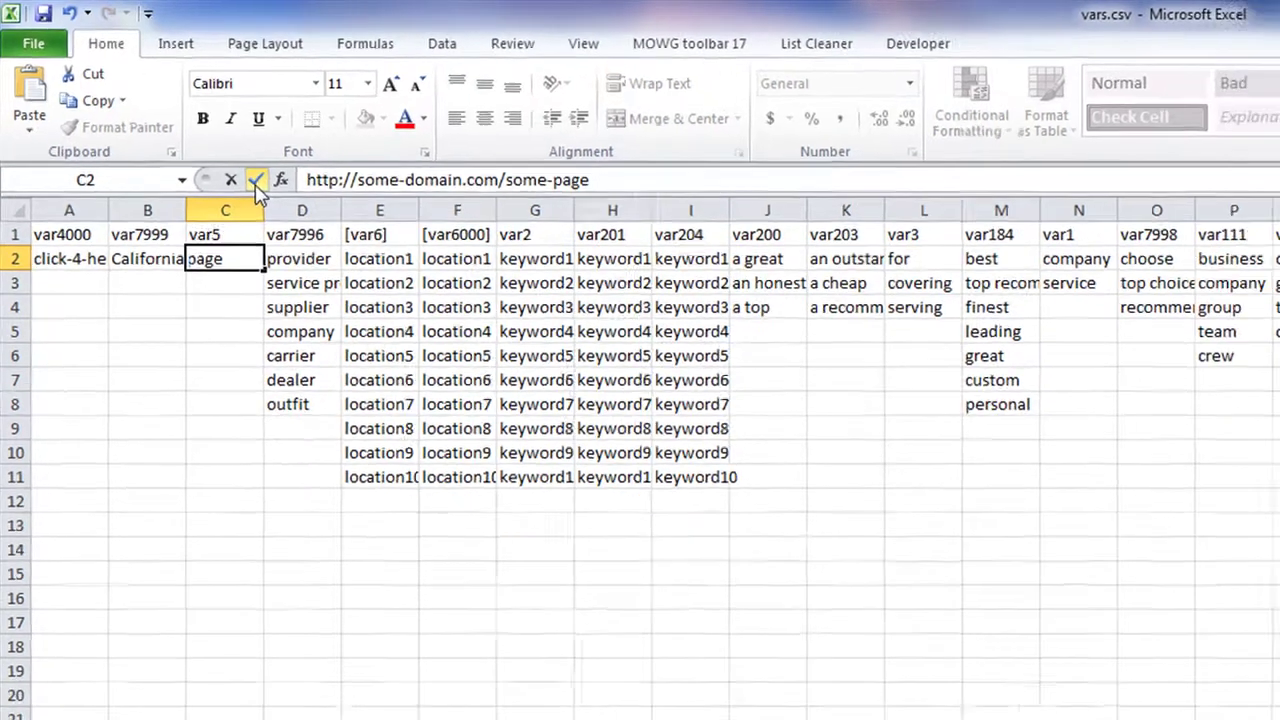
left_click(276, 194)
Step: Remove the hyperlink from C2 so its URL becomes plain text
left_click(259, 433)
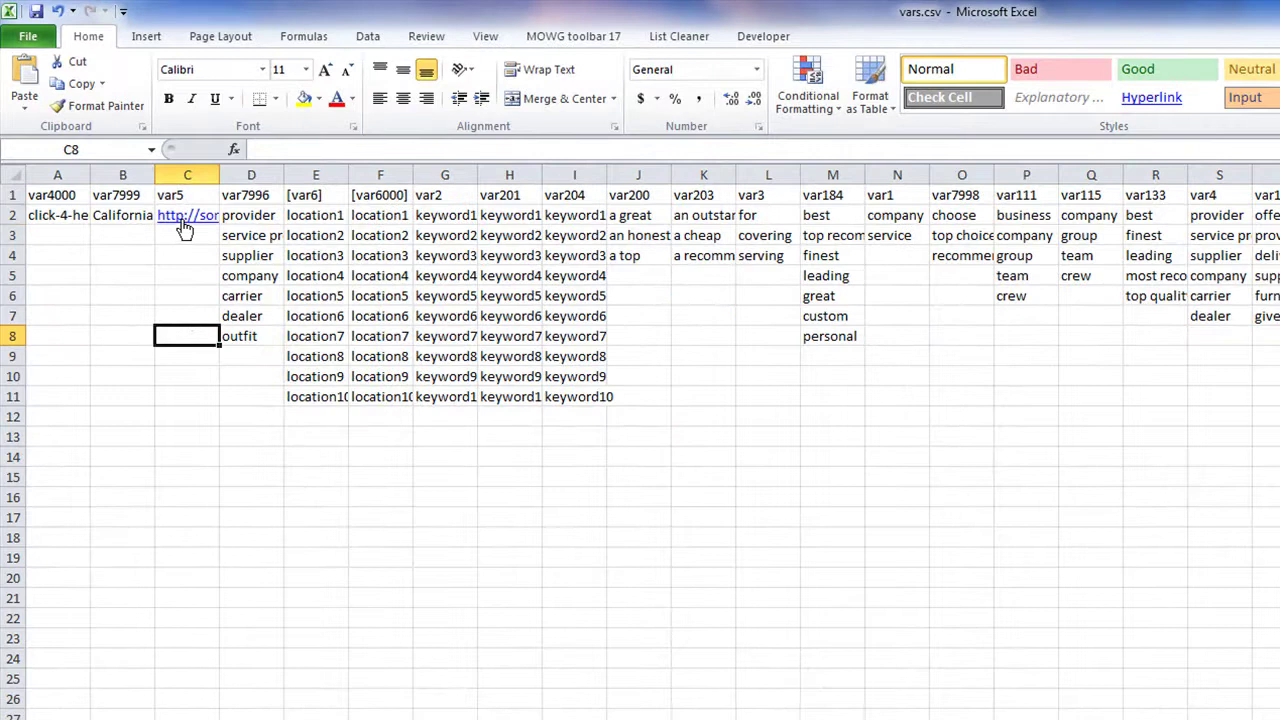
right_click(186, 219)
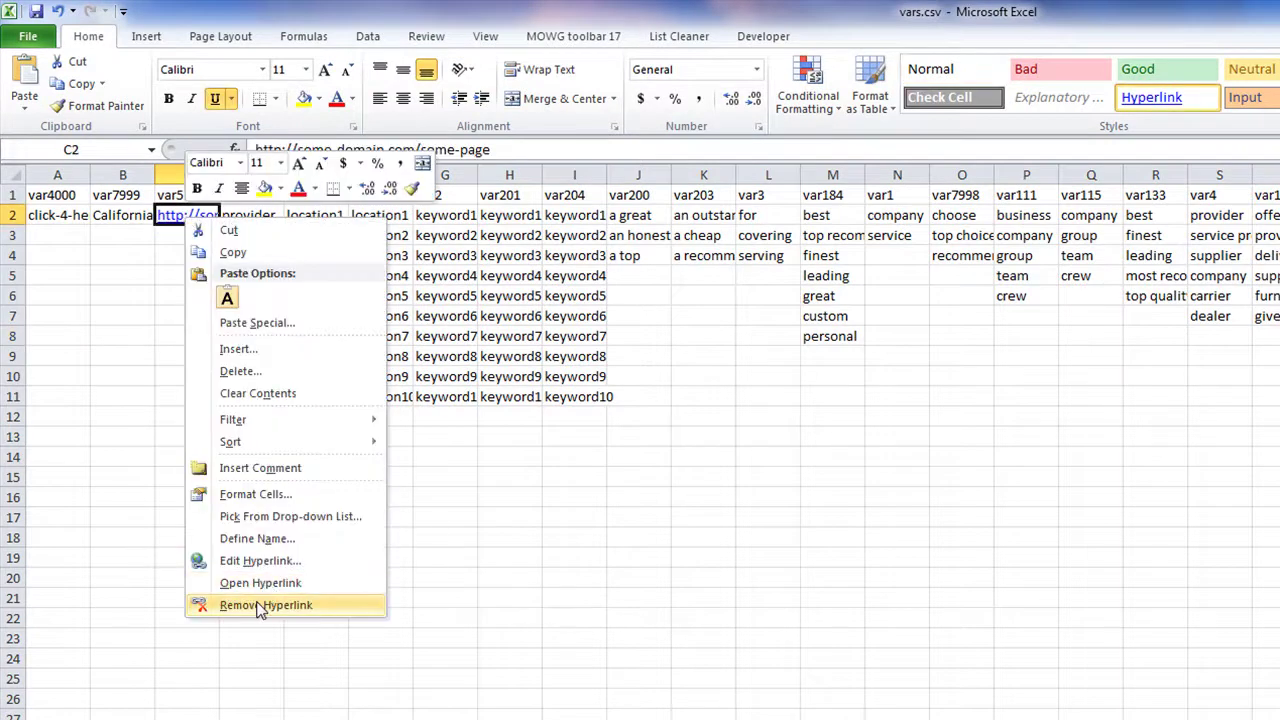
left_click(258, 606)
left_click(180, 255)
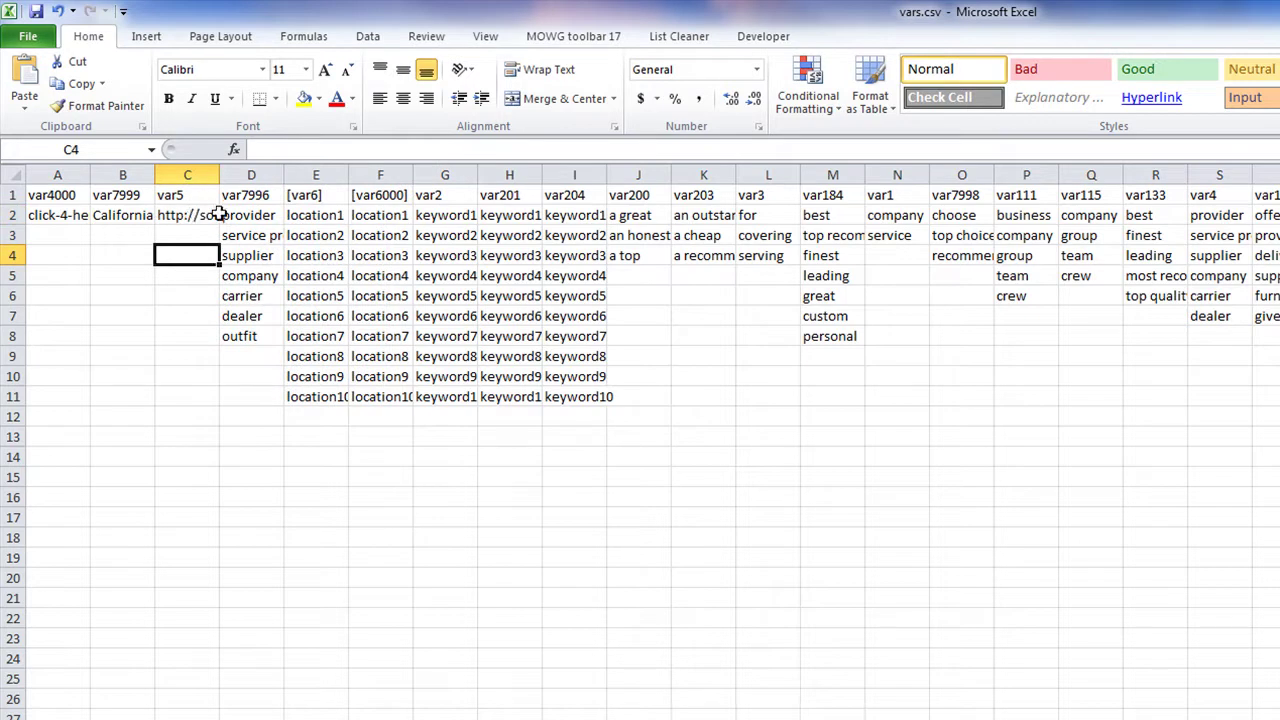
Step: Save vars.csv, keeping the CSV format, and close the workbook and Excel
left_click_drag(326, 216, 553, 396)
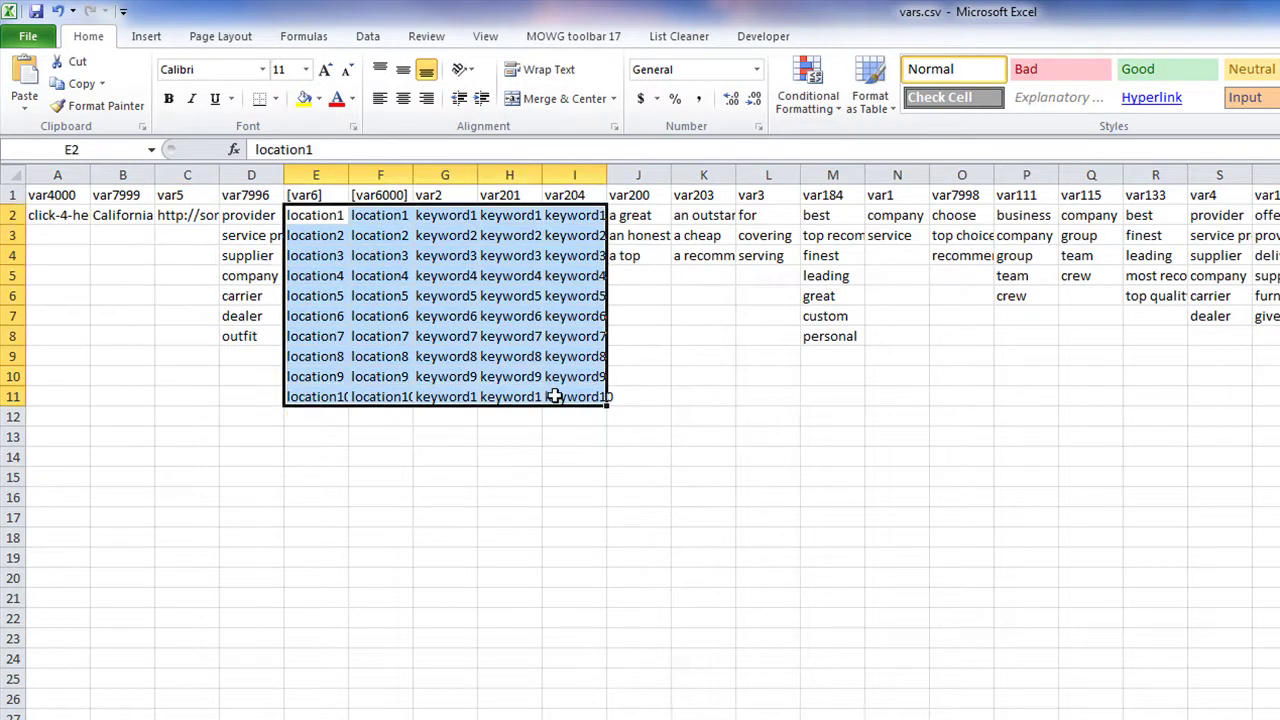
left_click(107, 230)
left_click(36, 11)
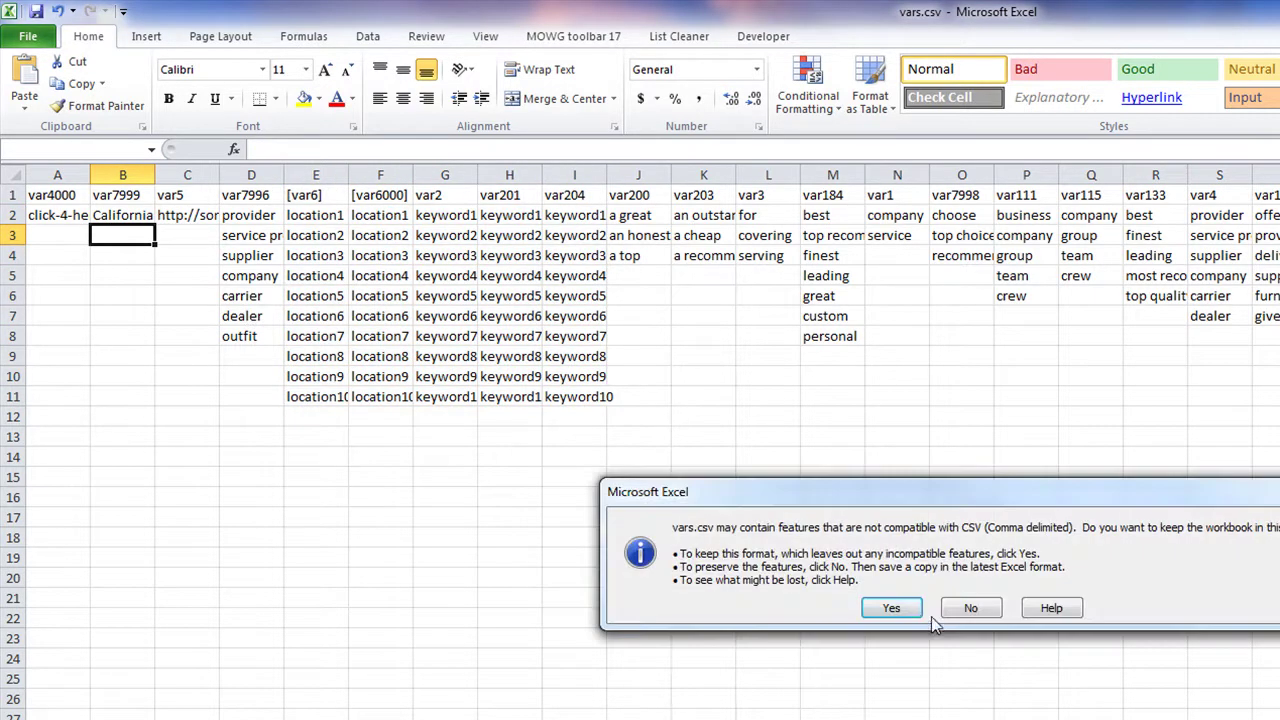
left_click(893, 605)
key("ctrl+w")
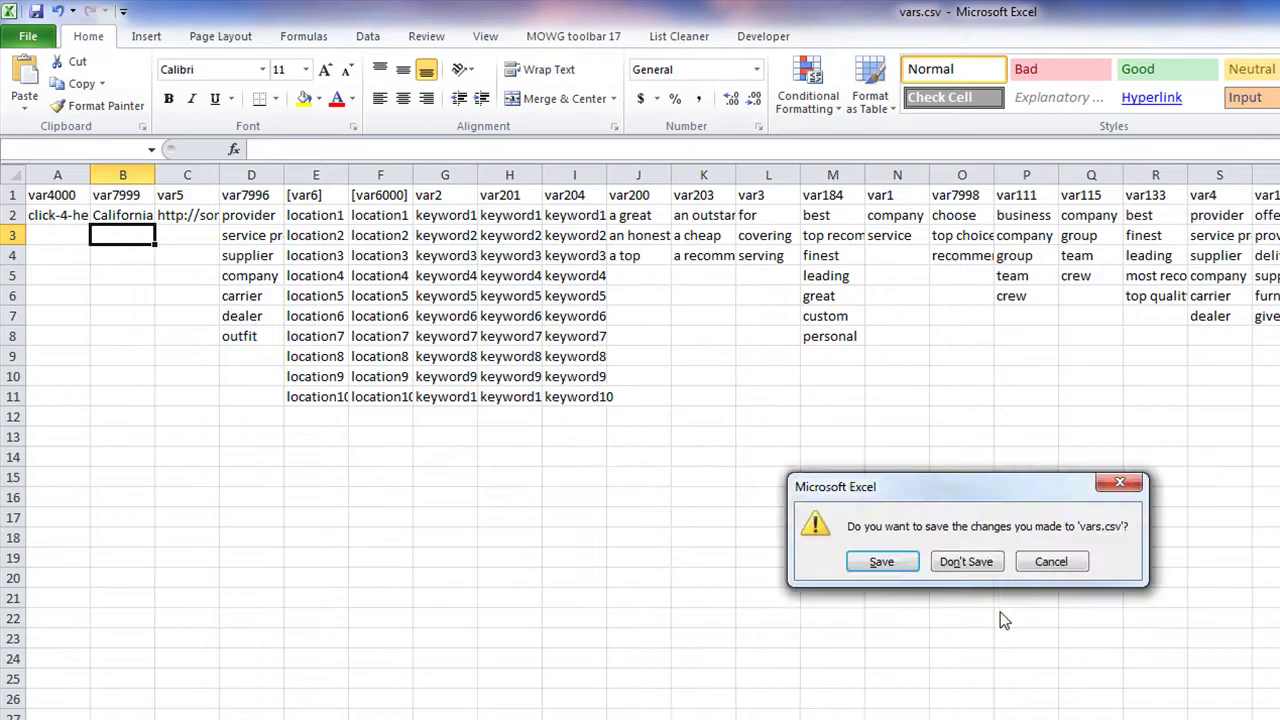
left_click(966, 562)
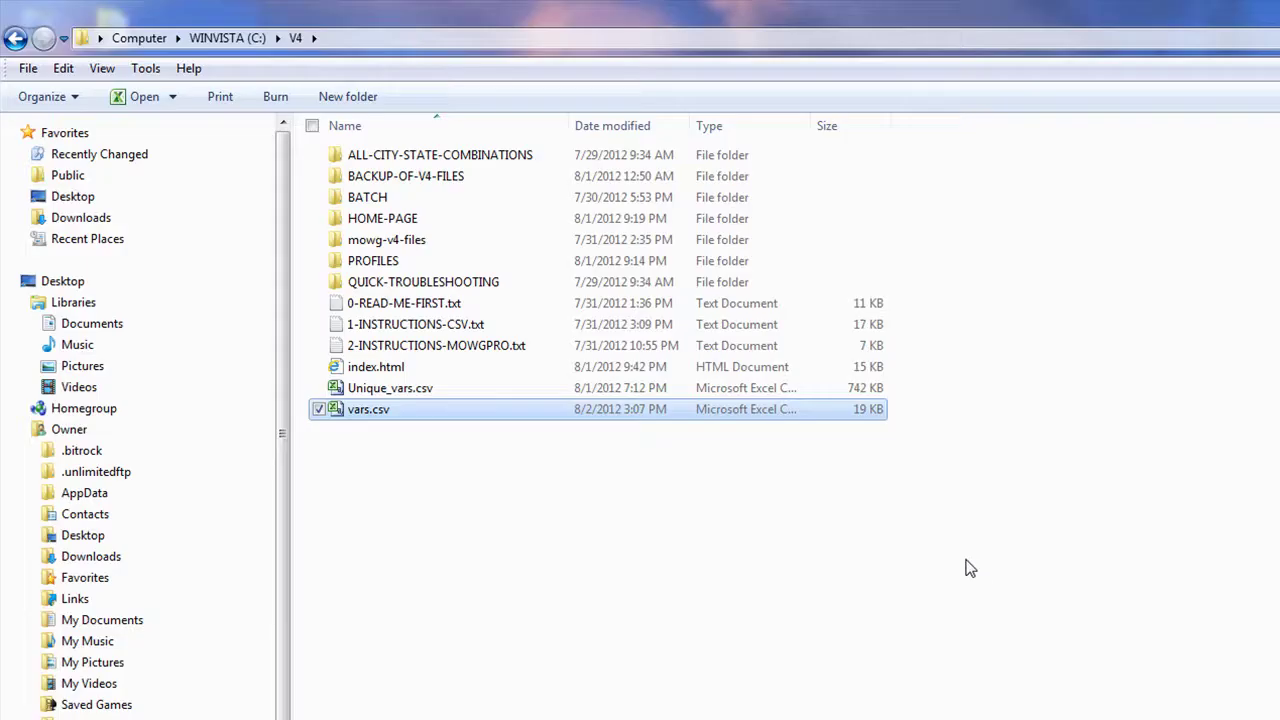
key("alt+F4")
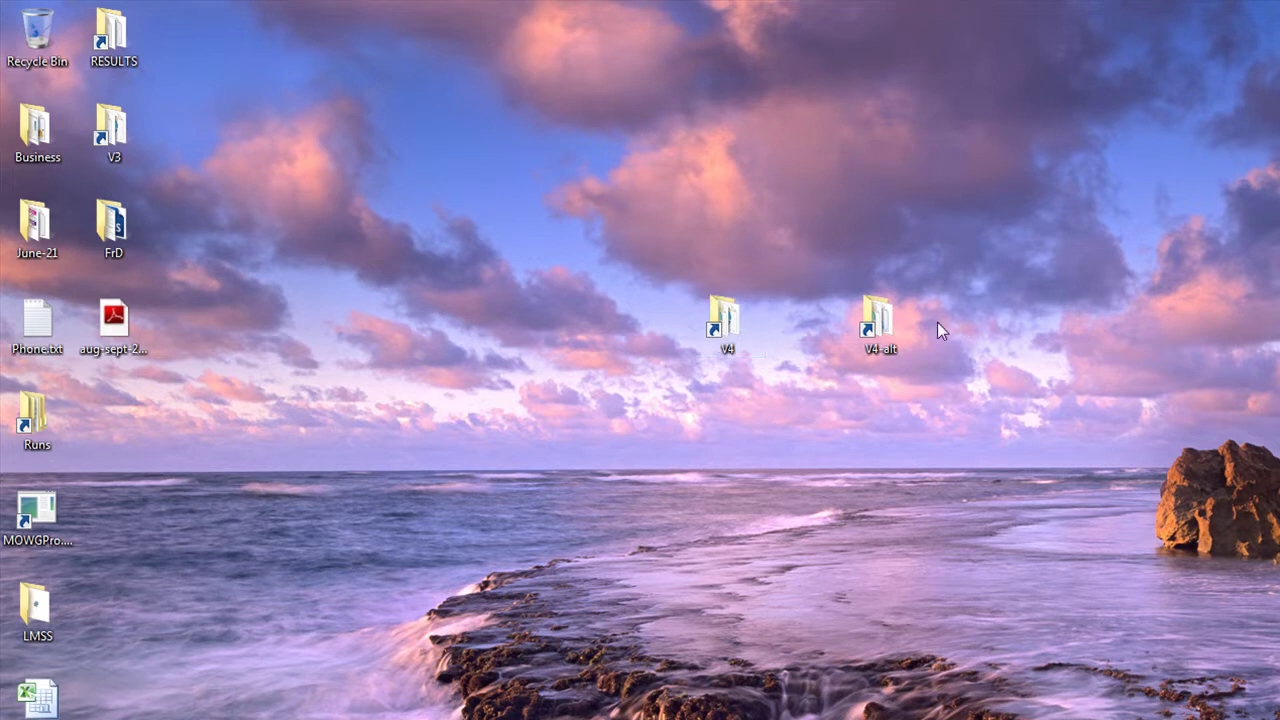
left_click_drag(1020, 332, 667, 266)
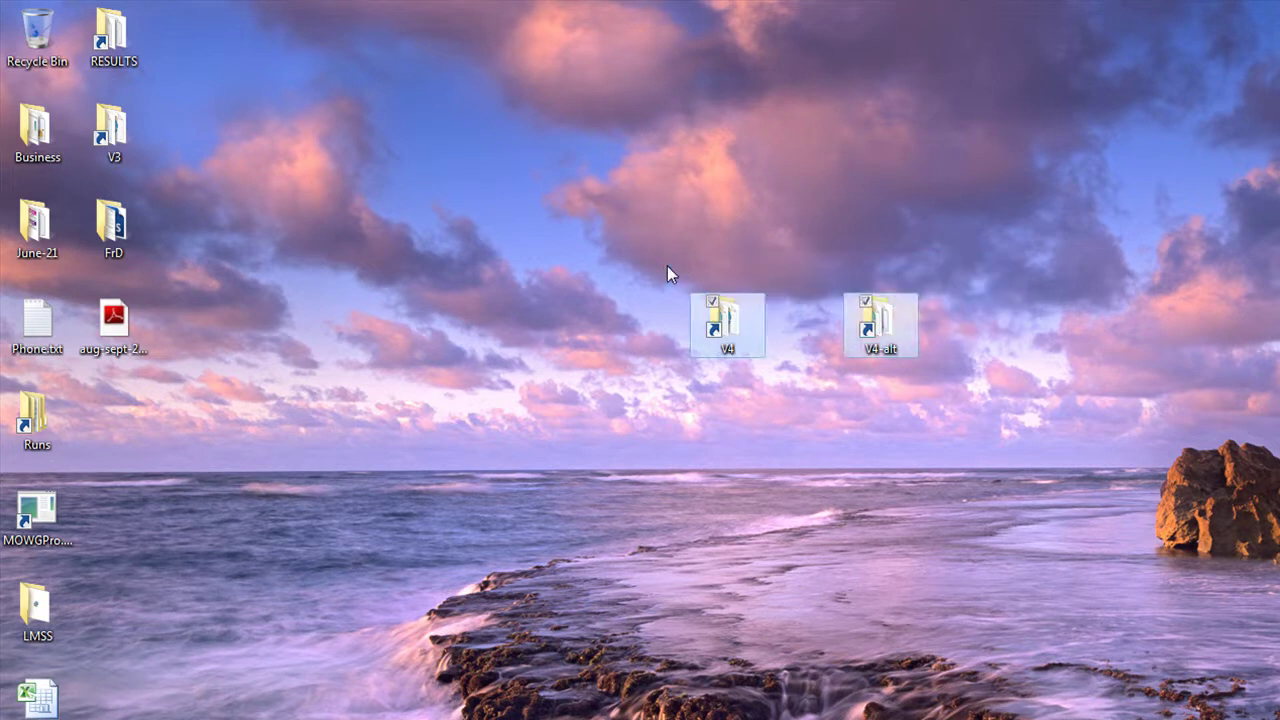
left_click(183, 130)
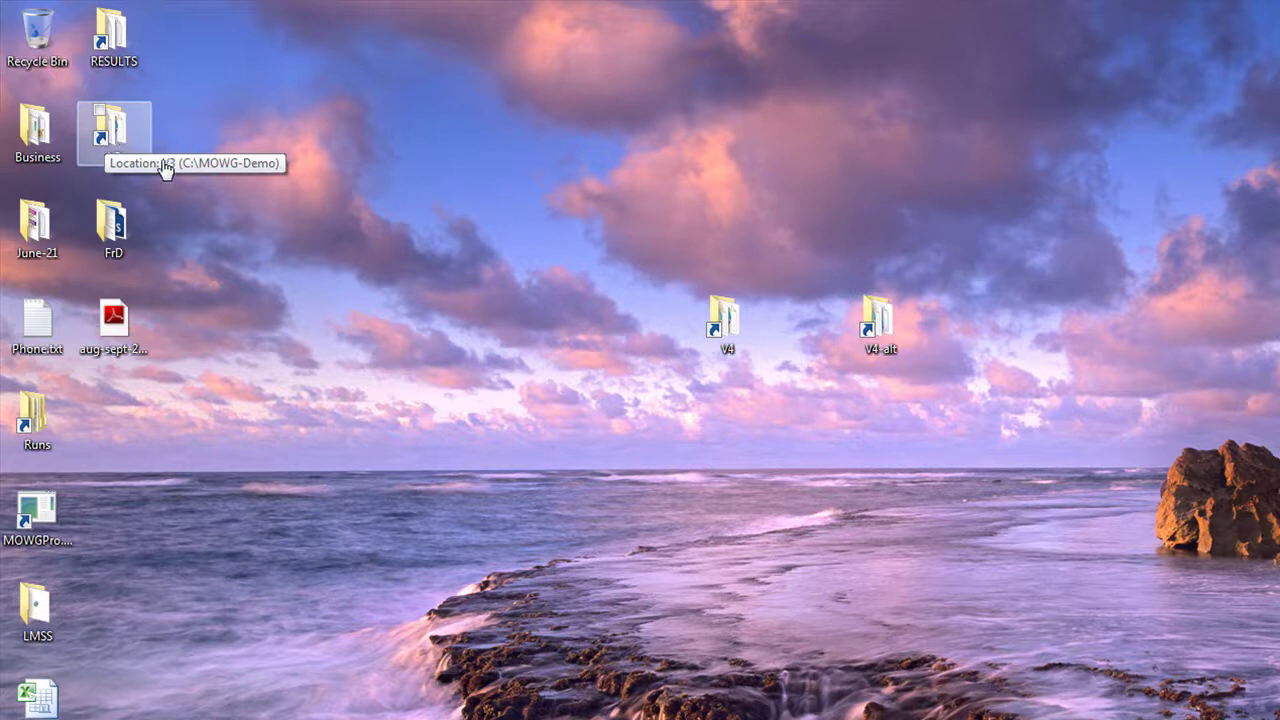
left_click_drag(968, 405, 616, 283)
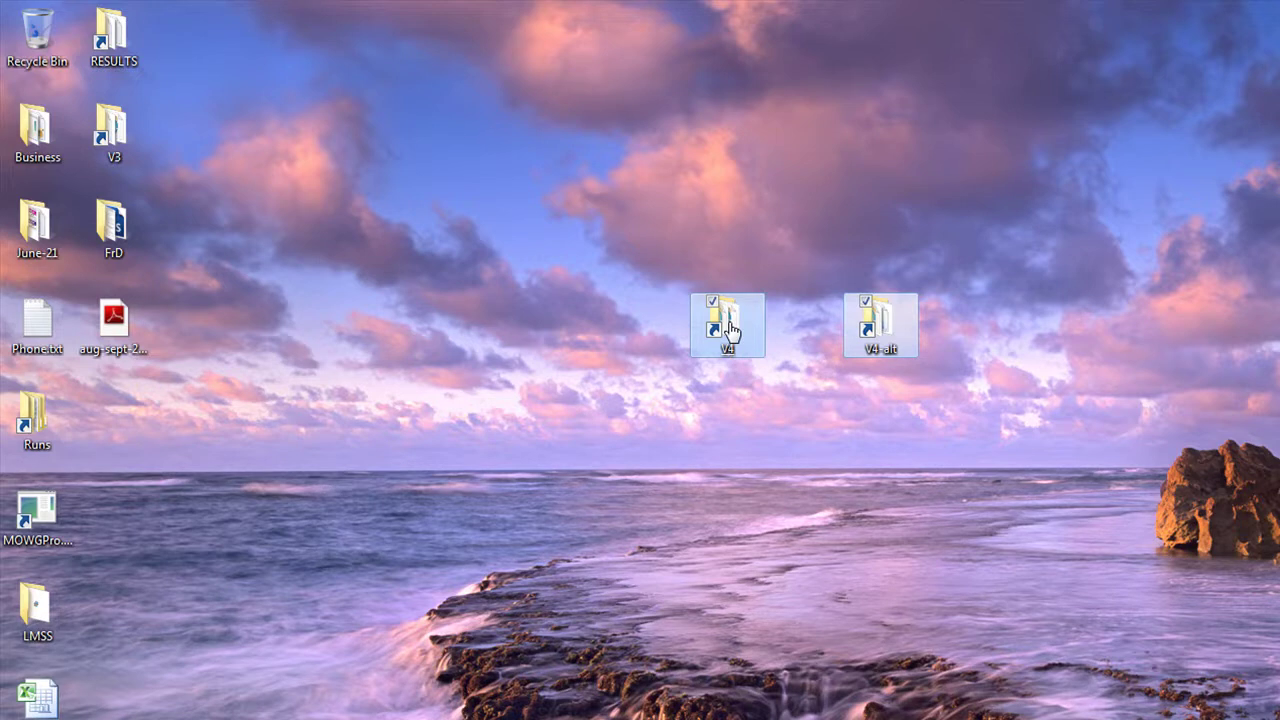
left_click(809, 199)
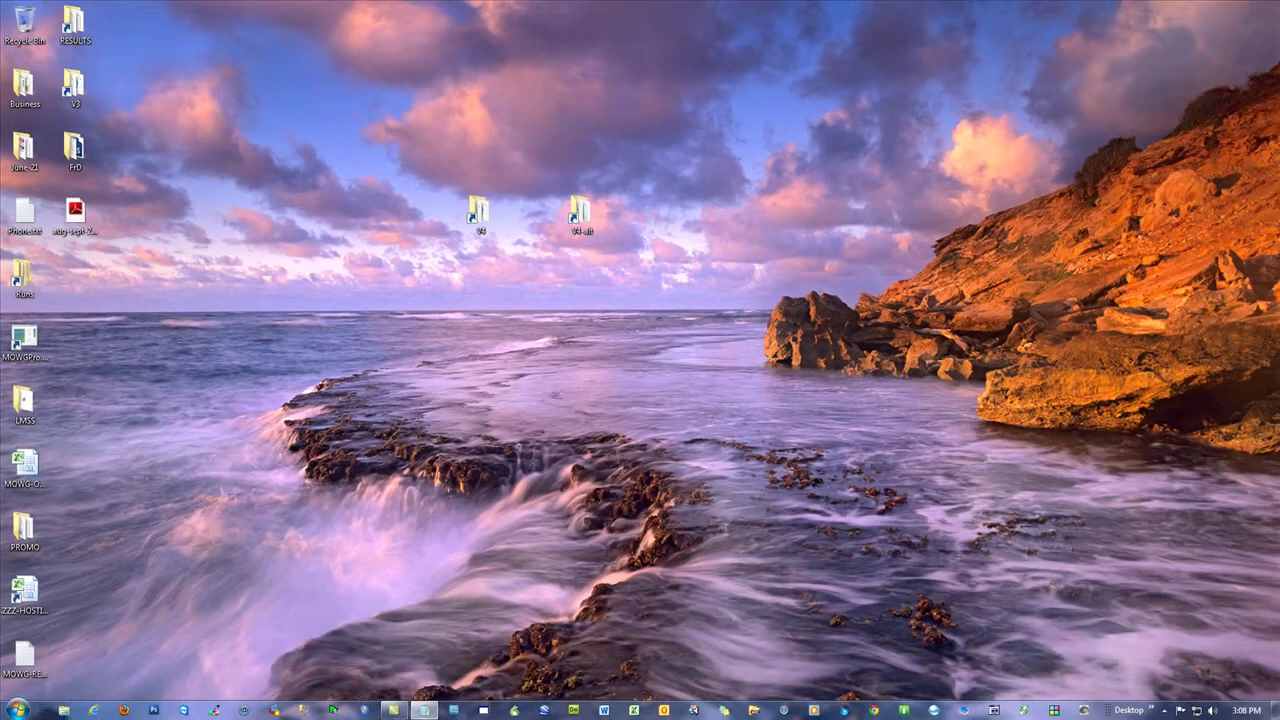
left_click_drag(977, 366, 836, 62)
left_click(977, 380)
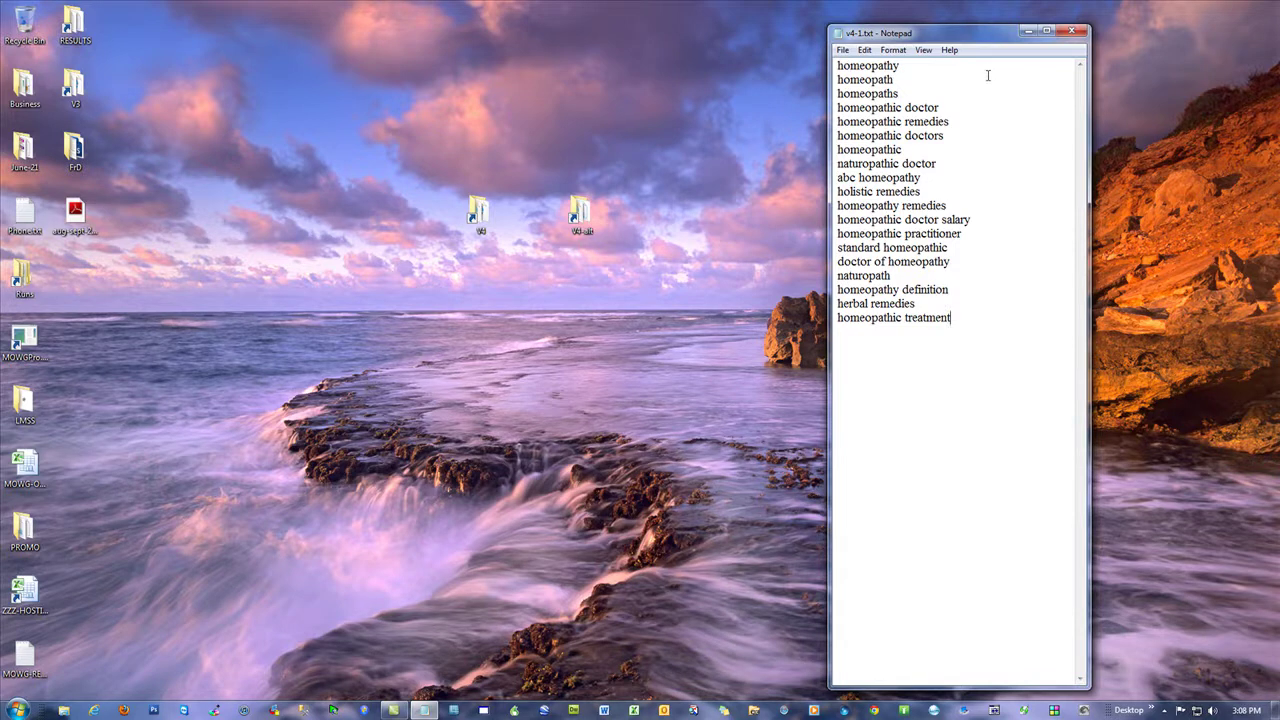
left_click_drag(954, 351, 841, 62)
left_click(983, 328)
left_click(1028, 31)
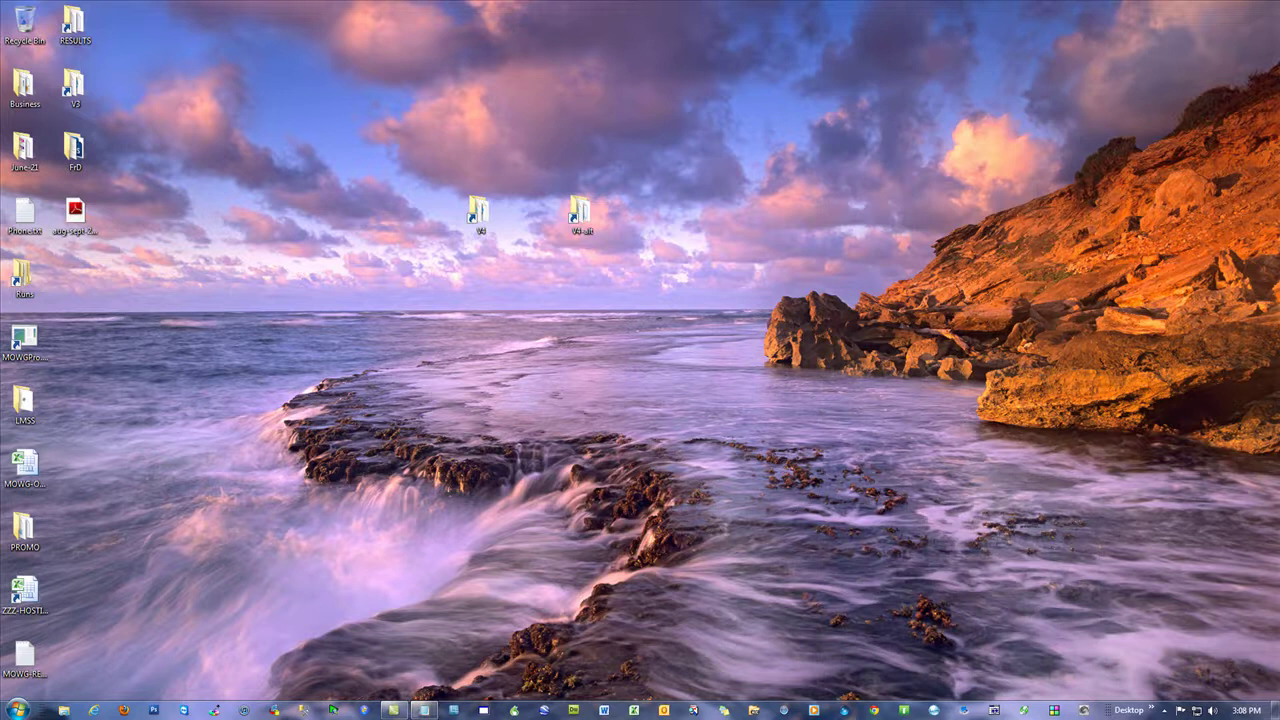
left_click(424, 710)
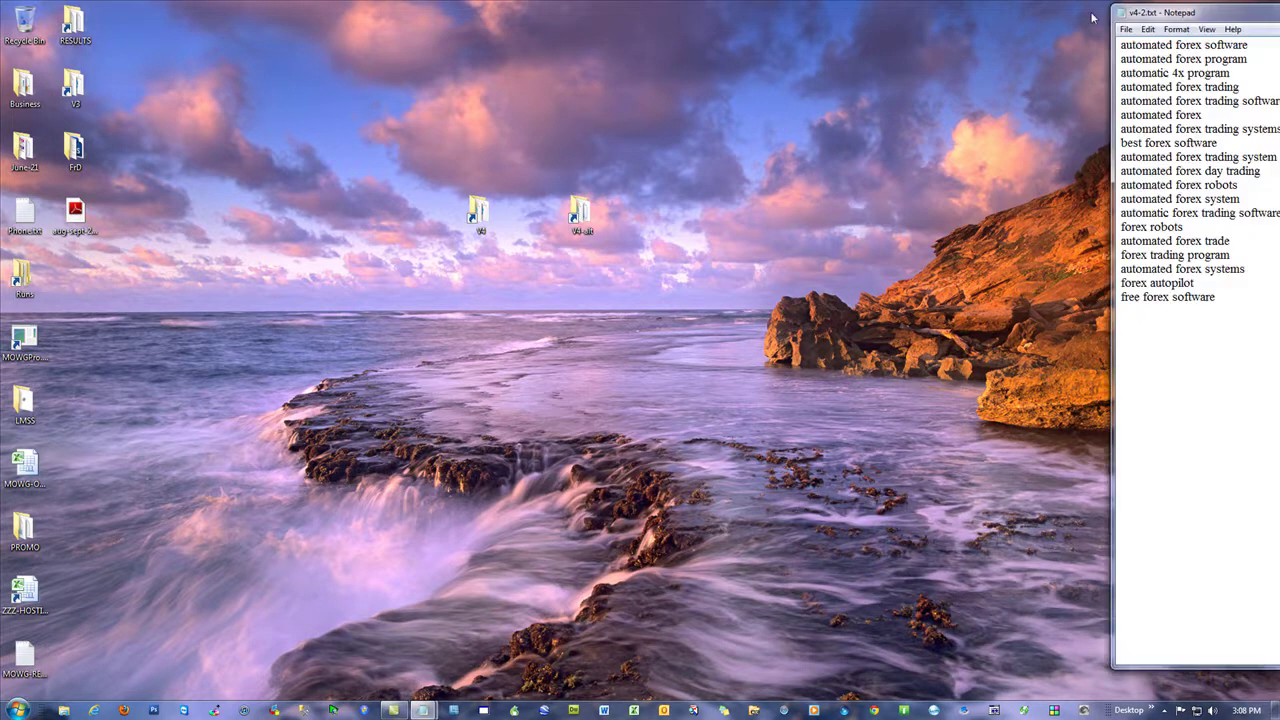
left_click_drag(1240, 15, 835, 37)
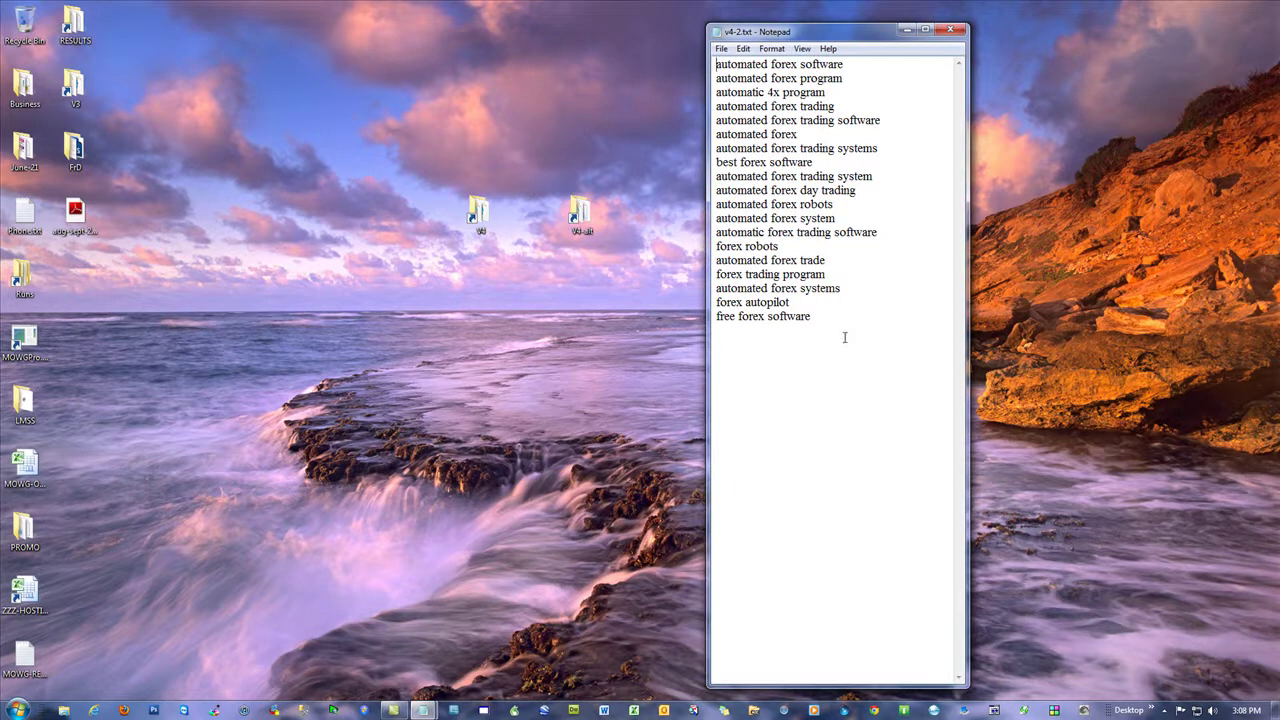
left_click_drag(842, 322, 699, 62)
left_click(867, 367)
left_click_drag(823, 32, 904, 42)
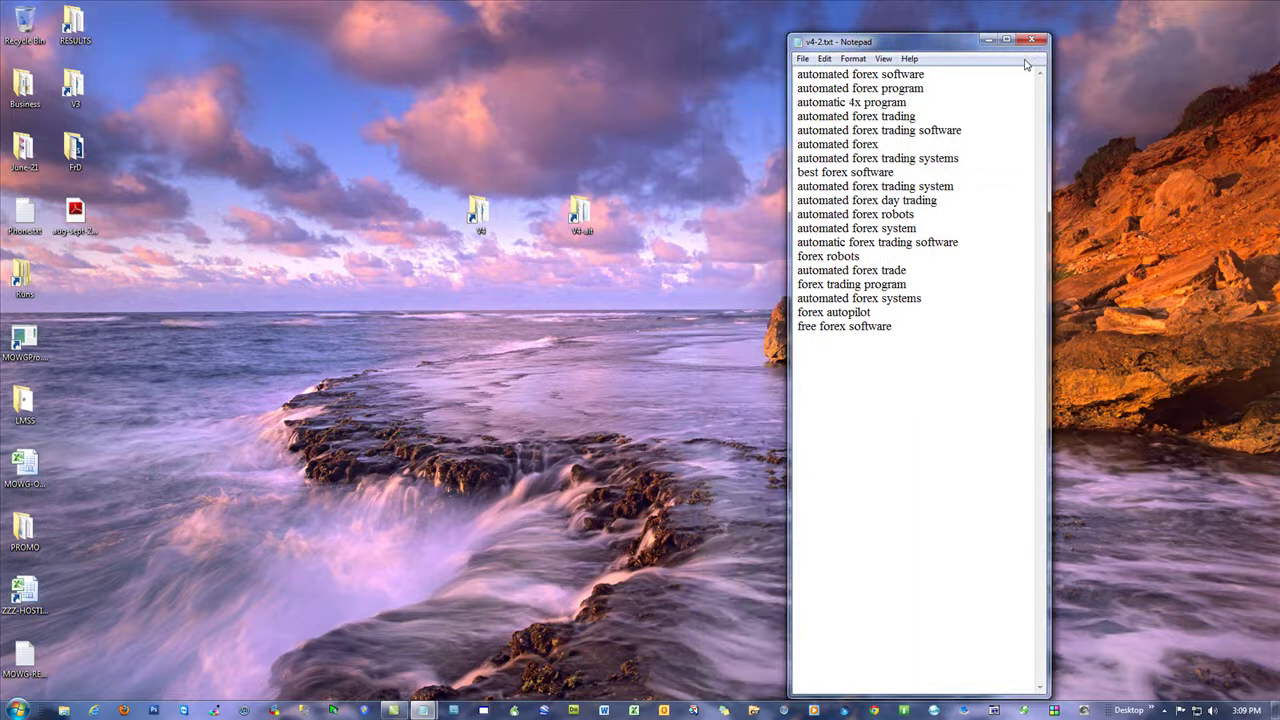
left_click(1032, 40)
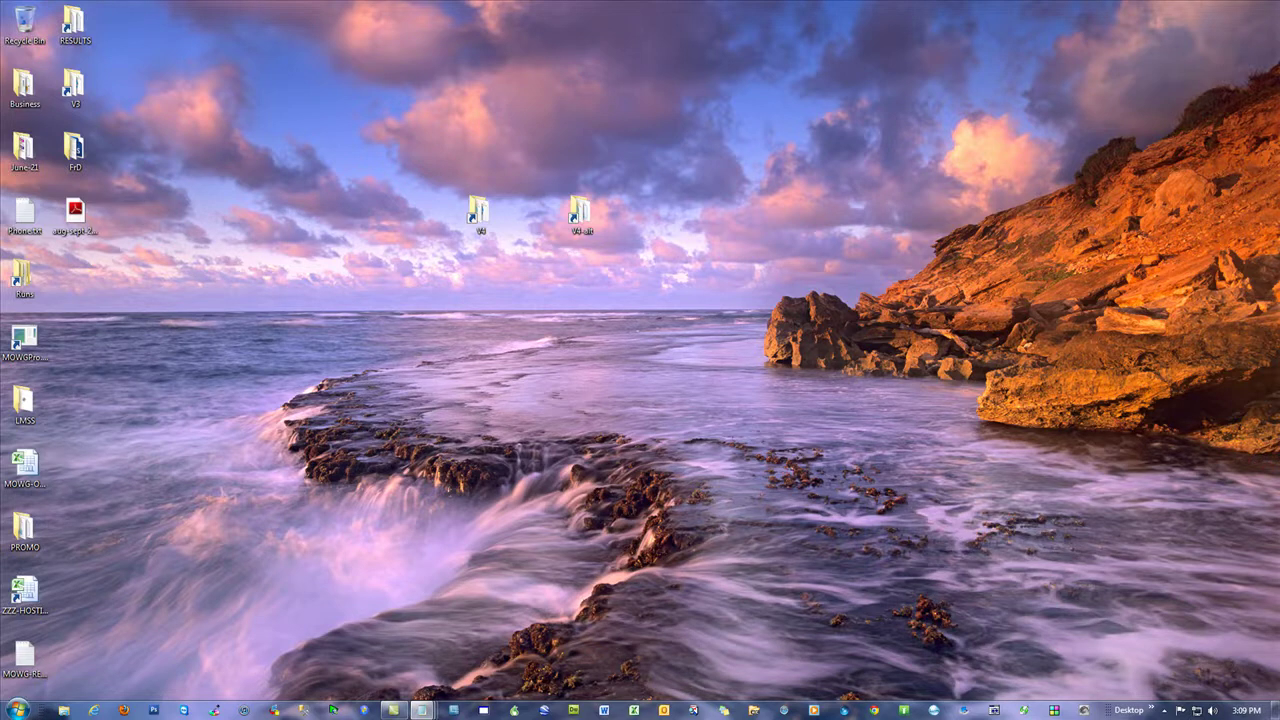
left_click_drag(1262, 57, 933, 57)
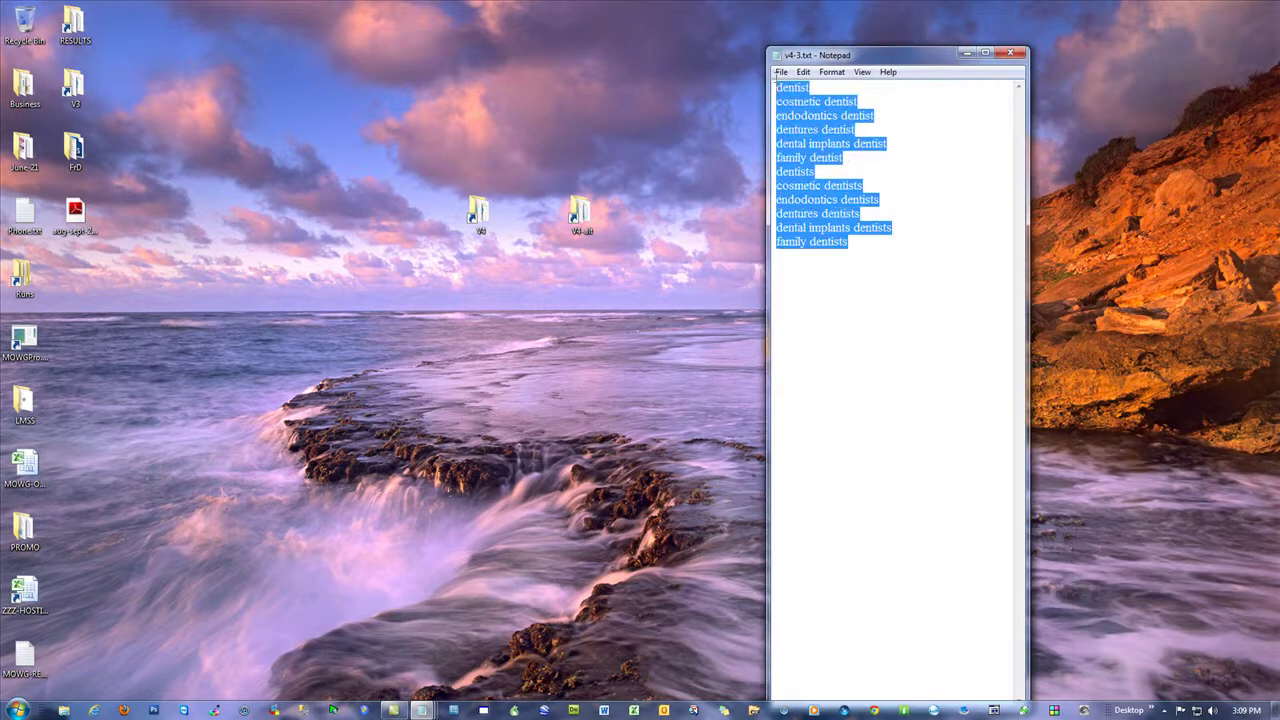
key("Right")
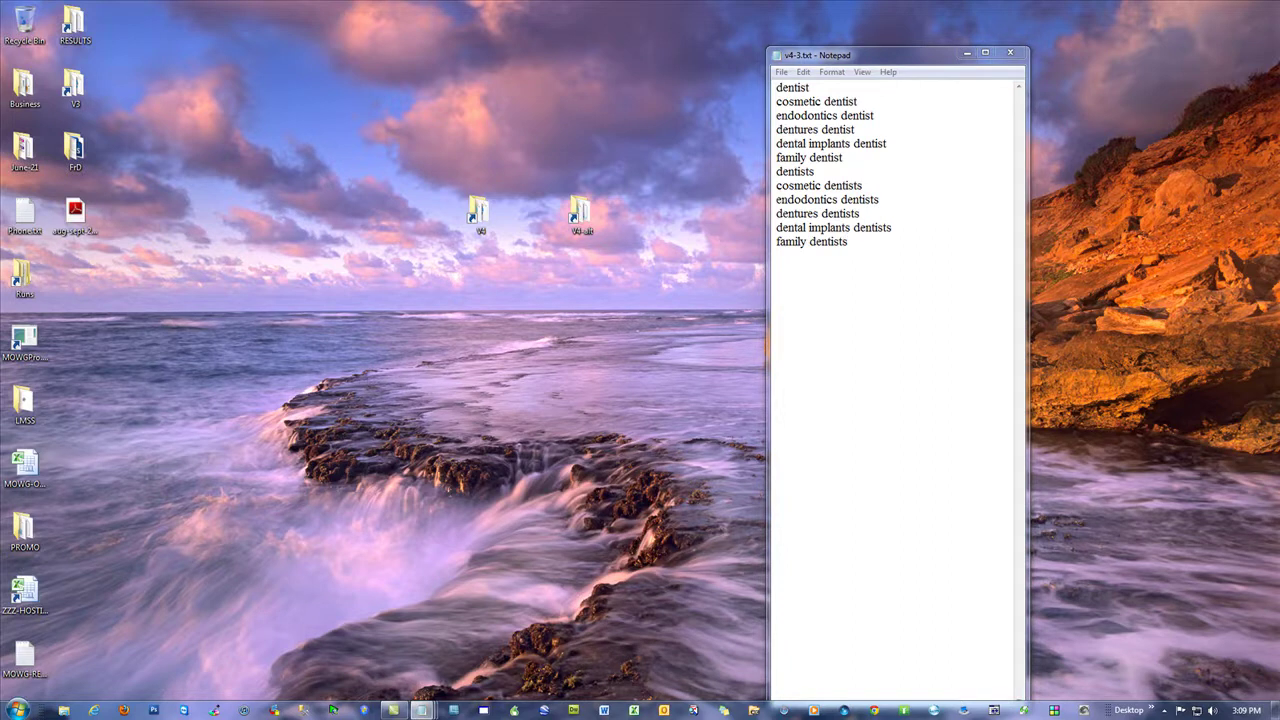
left_click_drag(1140, 35, 556, 35)
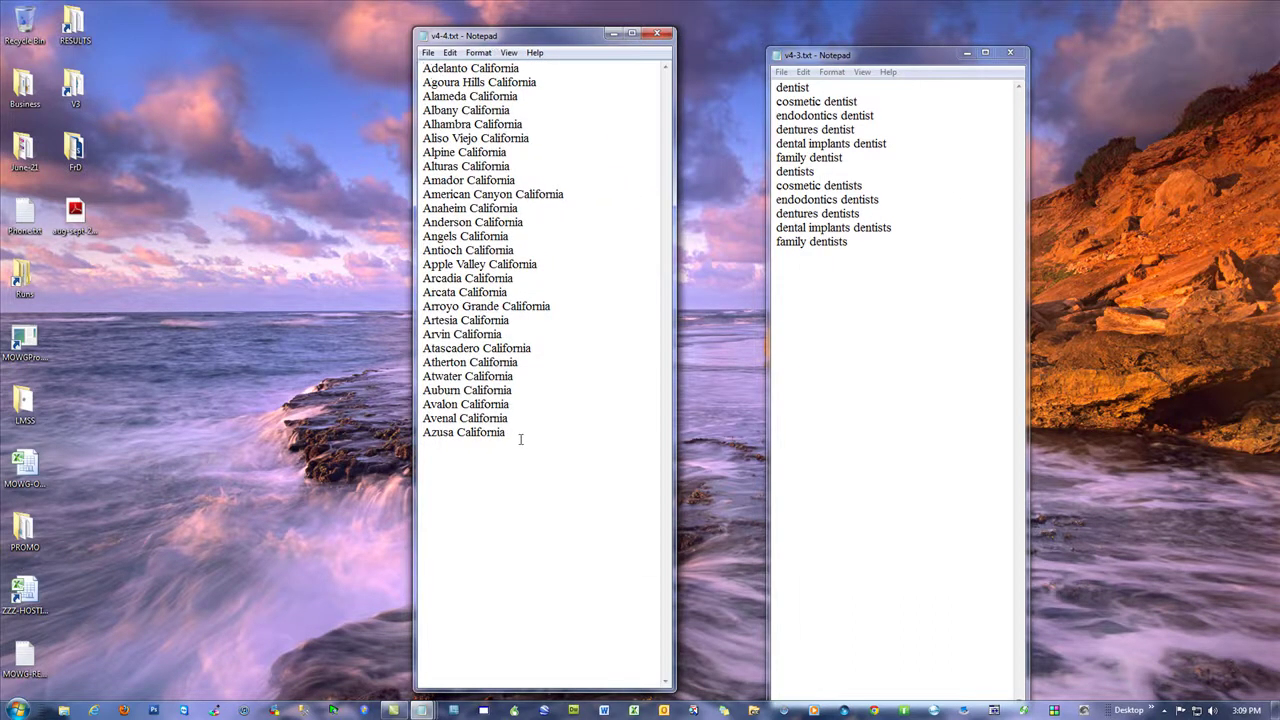
left_click_drag(510, 434, 423, 66)
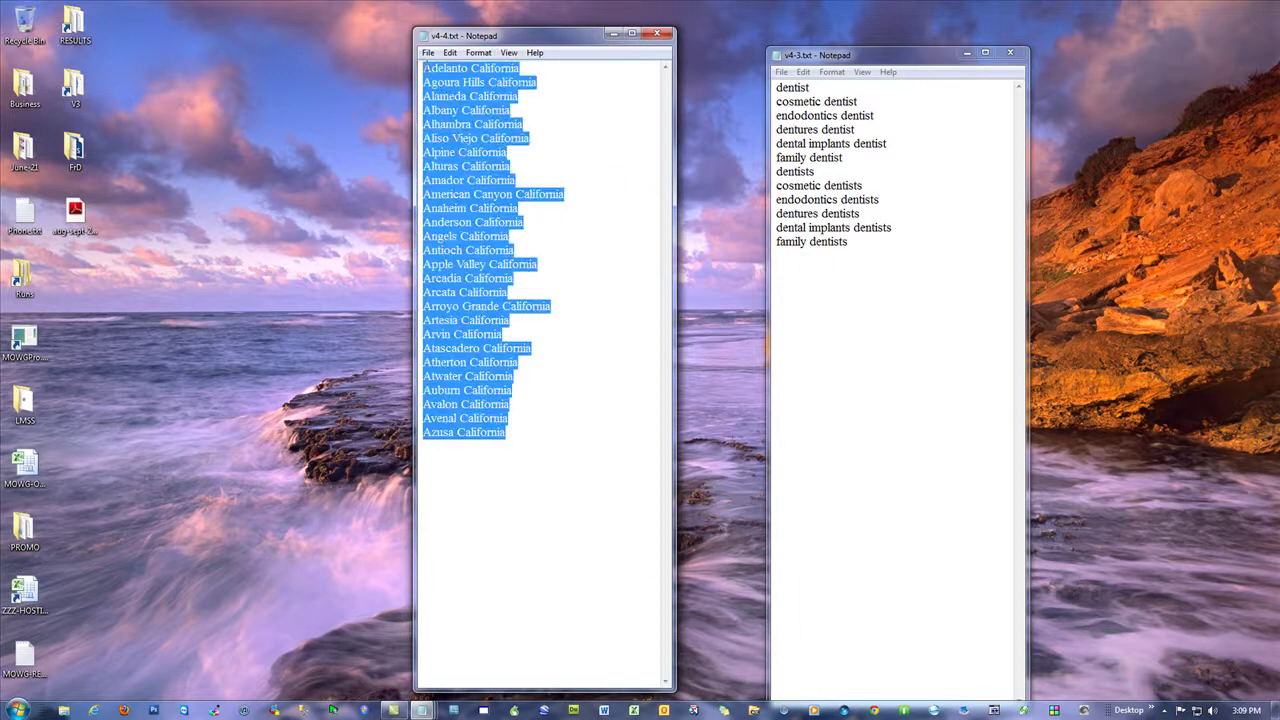
left_click(577, 461)
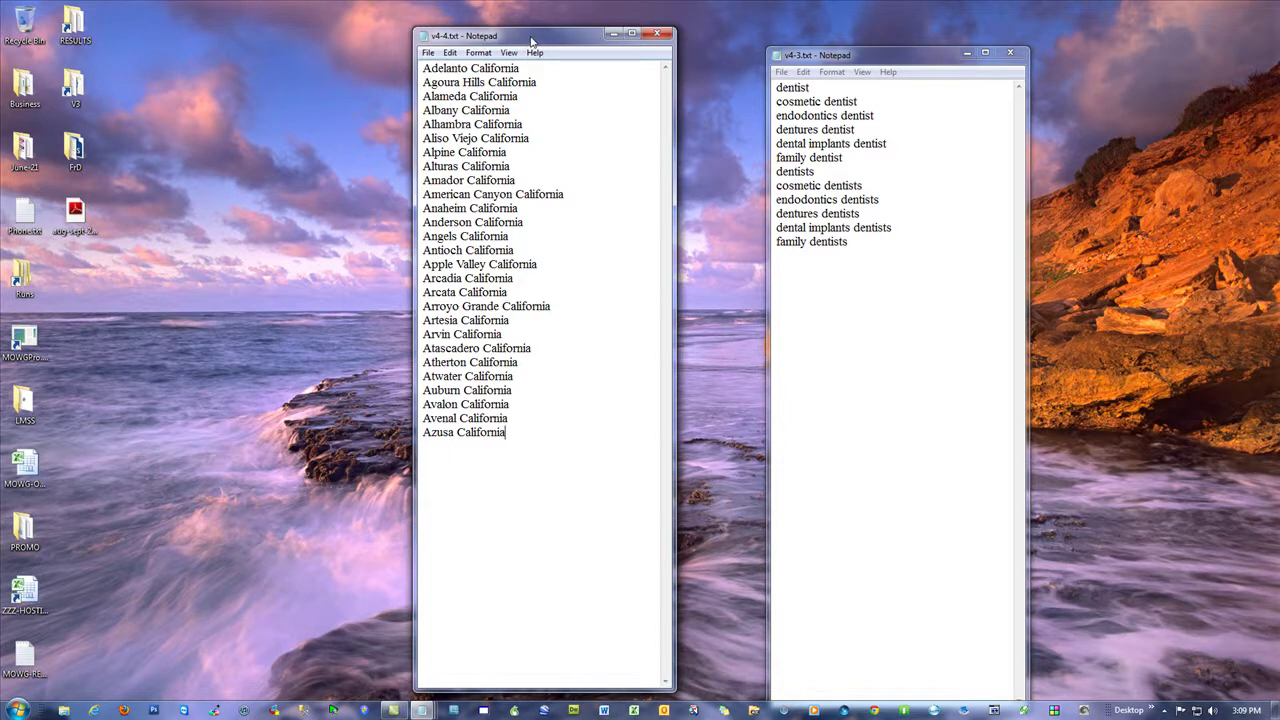
left_click(613, 34)
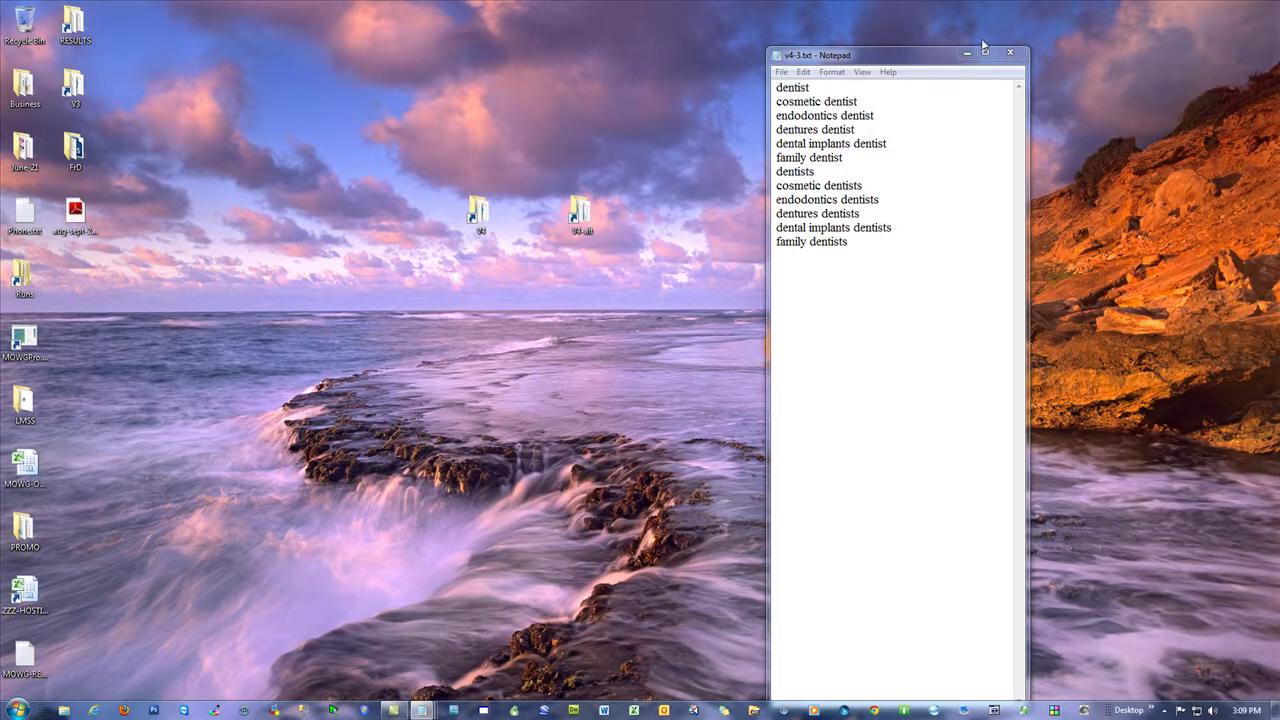
left_click_drag(866, 51, 1279, 51)
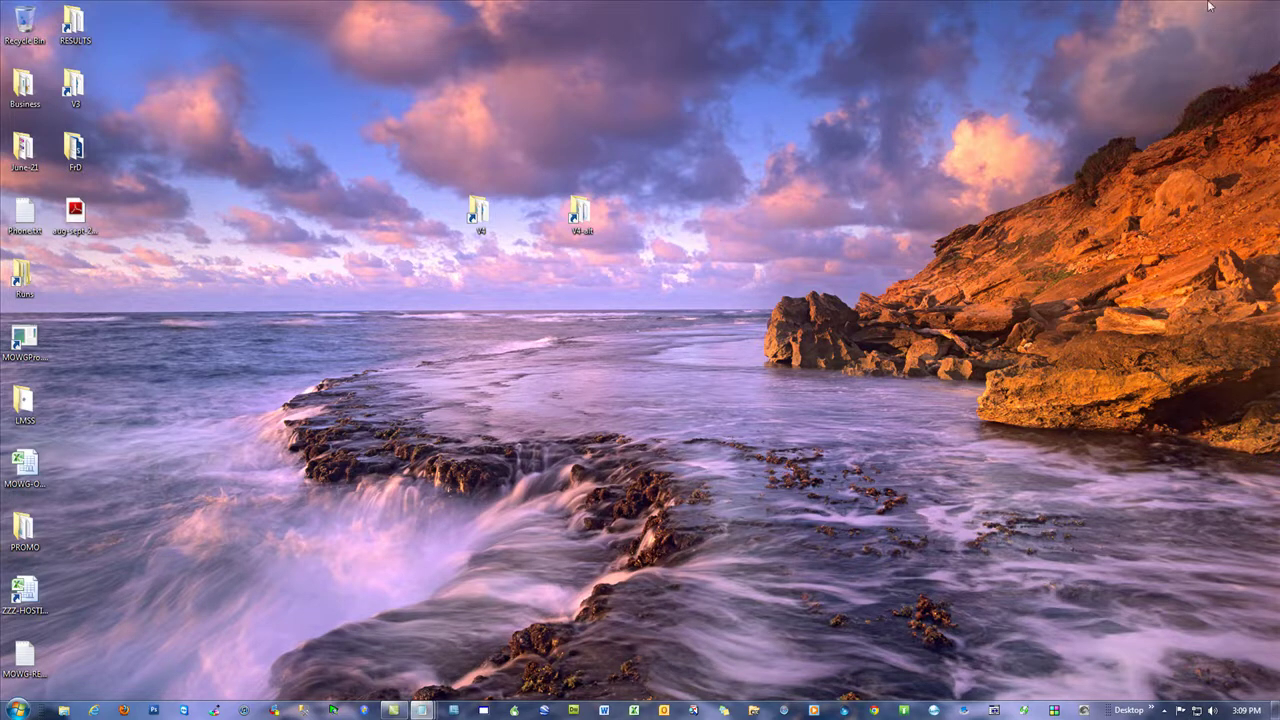
key("alt+Tab")
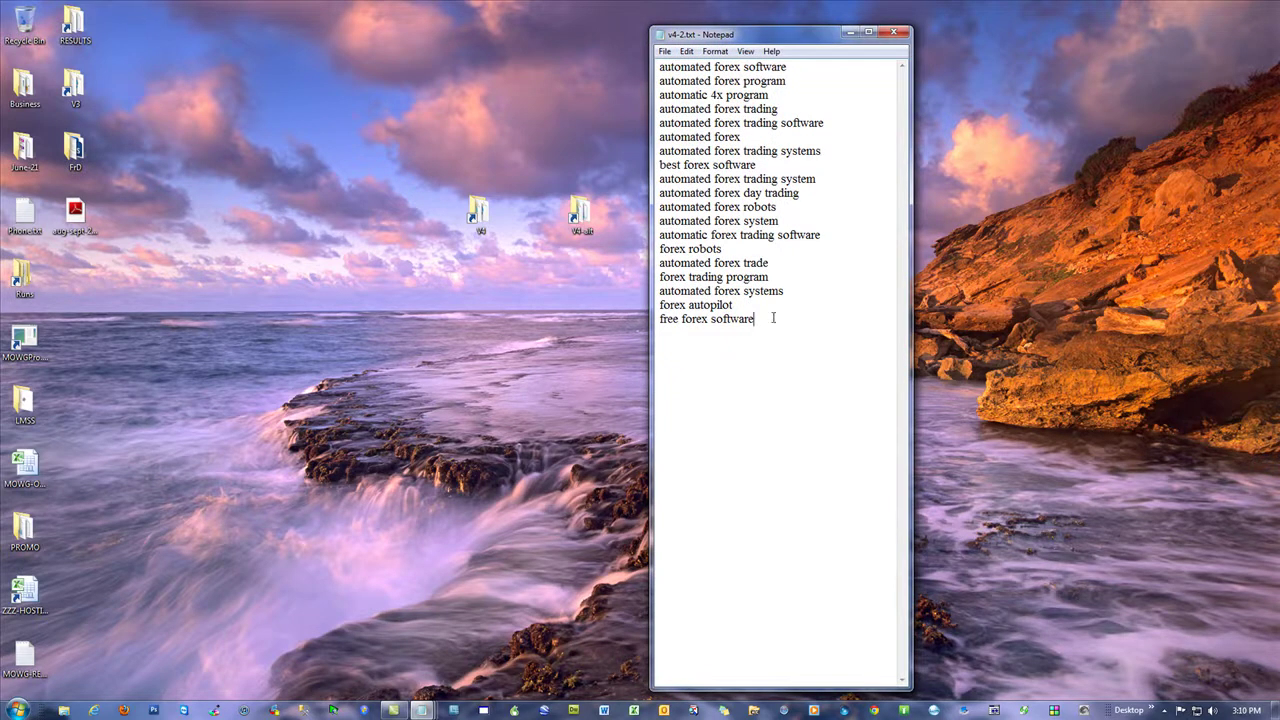
left_click_drag(773, 318, 660, 66)
left_click(834, 389)
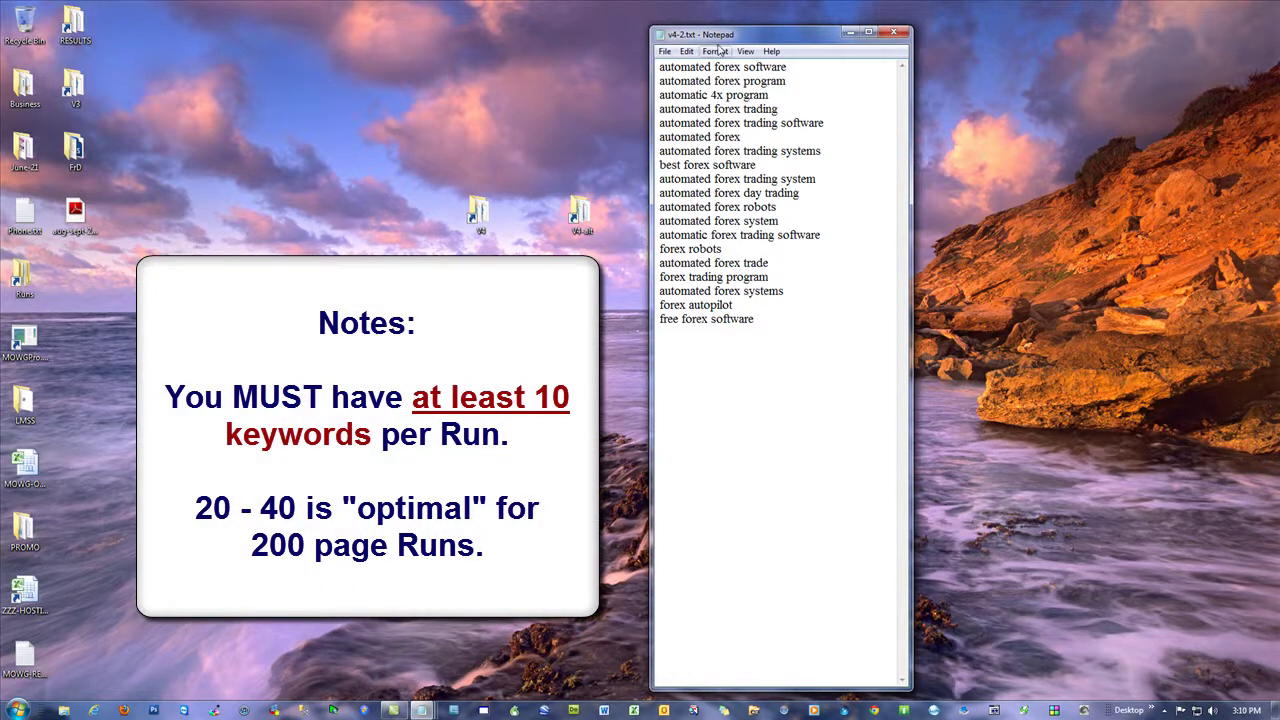
key("super+d")
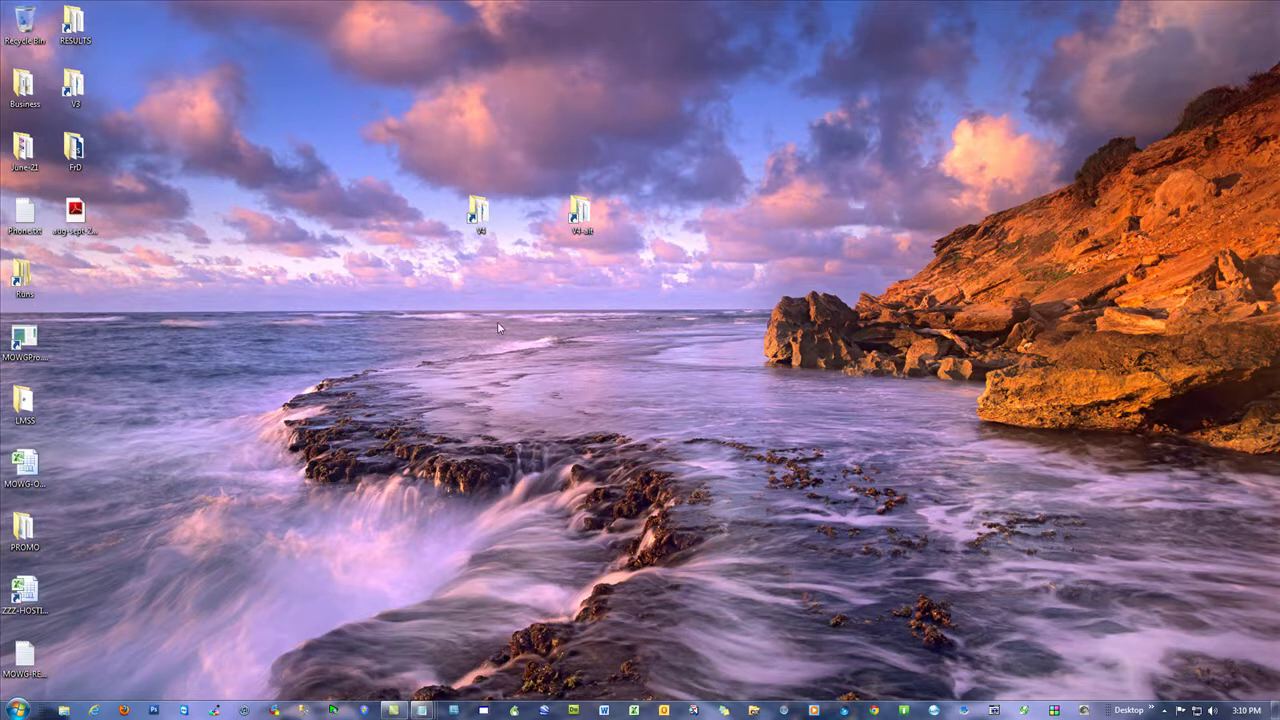
Step: Open Internet Explorer's Mass Optimized Webpage tab, check the page address, and scroll through the page
left_click(93, 710)
left_click(610, 30)
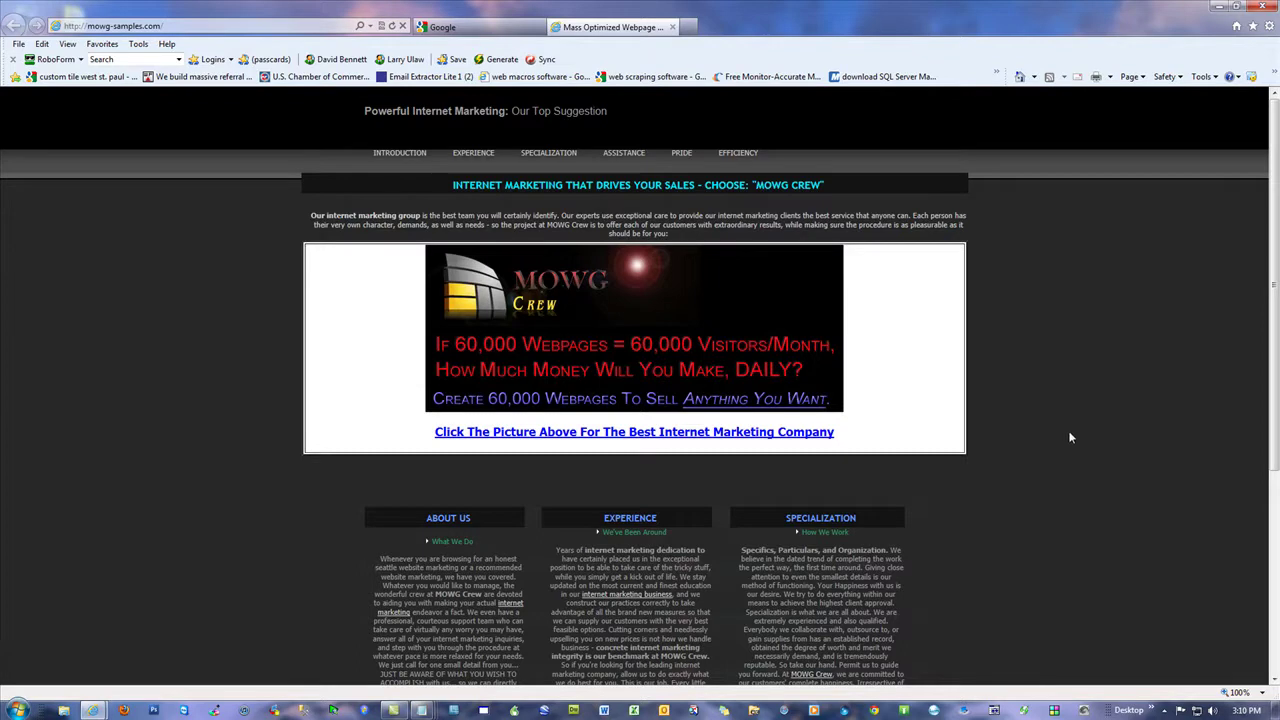
scroll(1068, 437, "down", 3)
scroll(1090, 438, "up", 3)
left_click(180, 25)
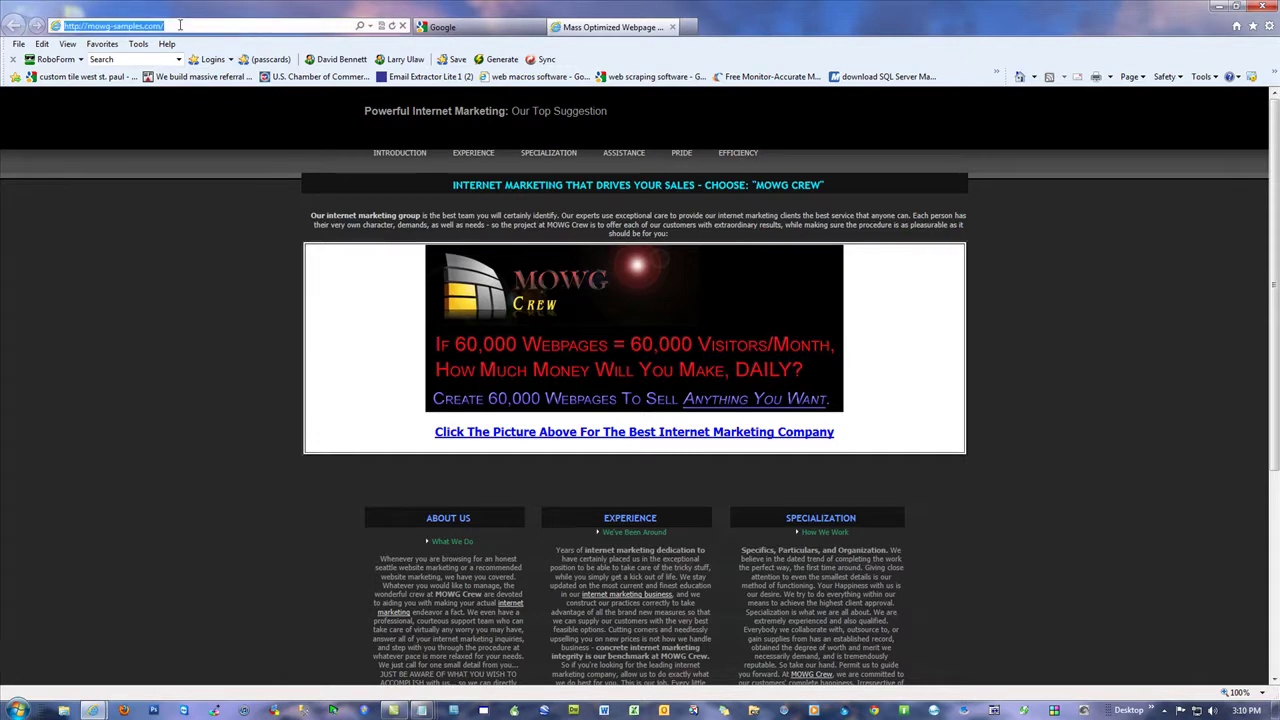
left_click(181, 27)
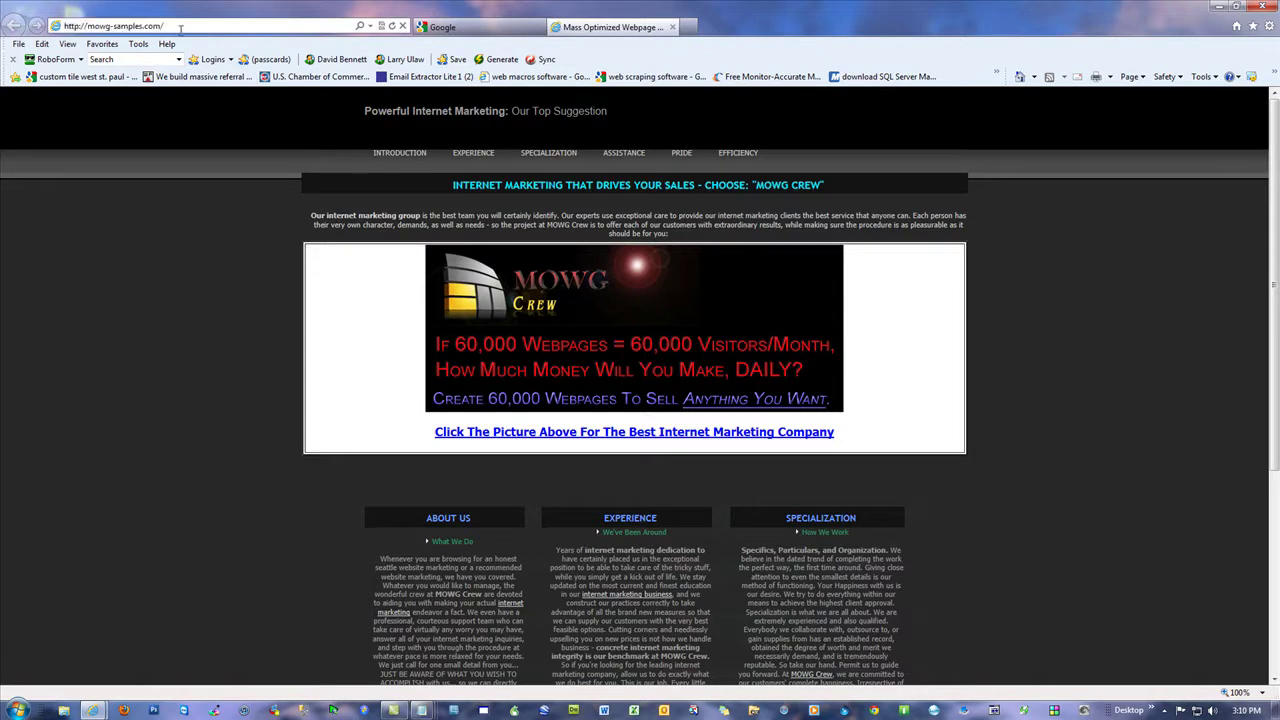
left_click(178, 318)
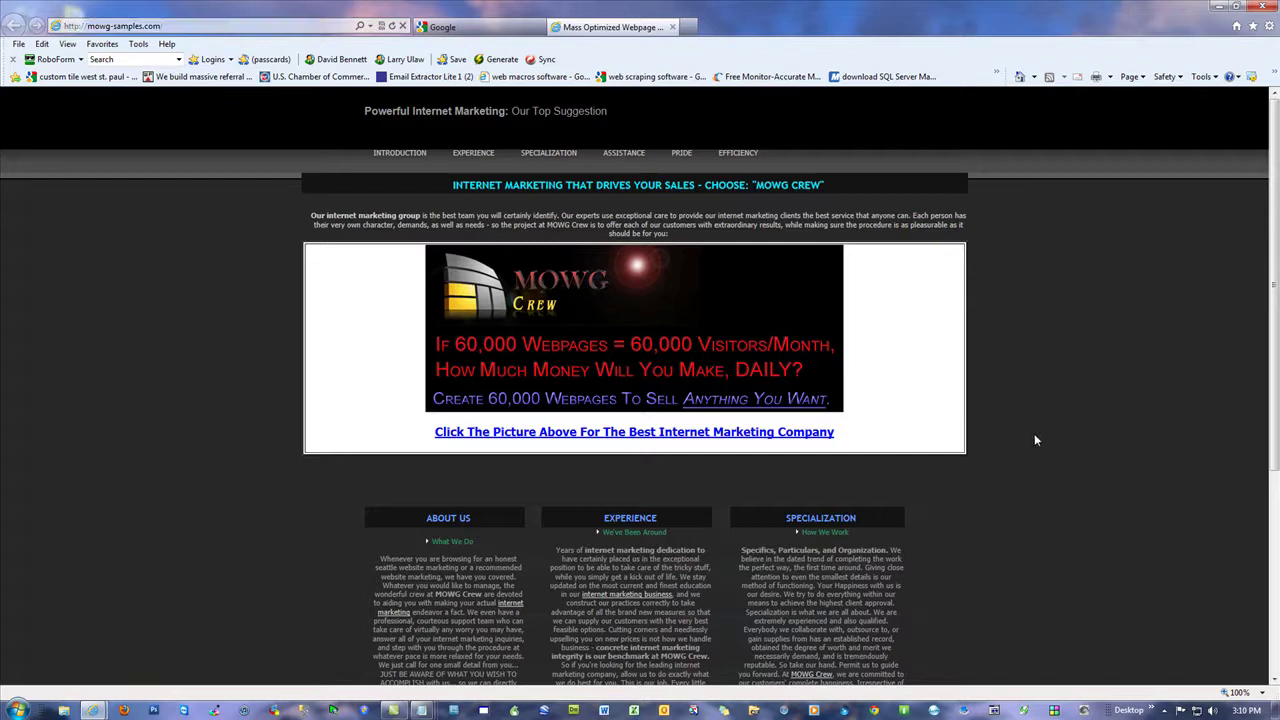
scroll(1036, 440, "down", 3)
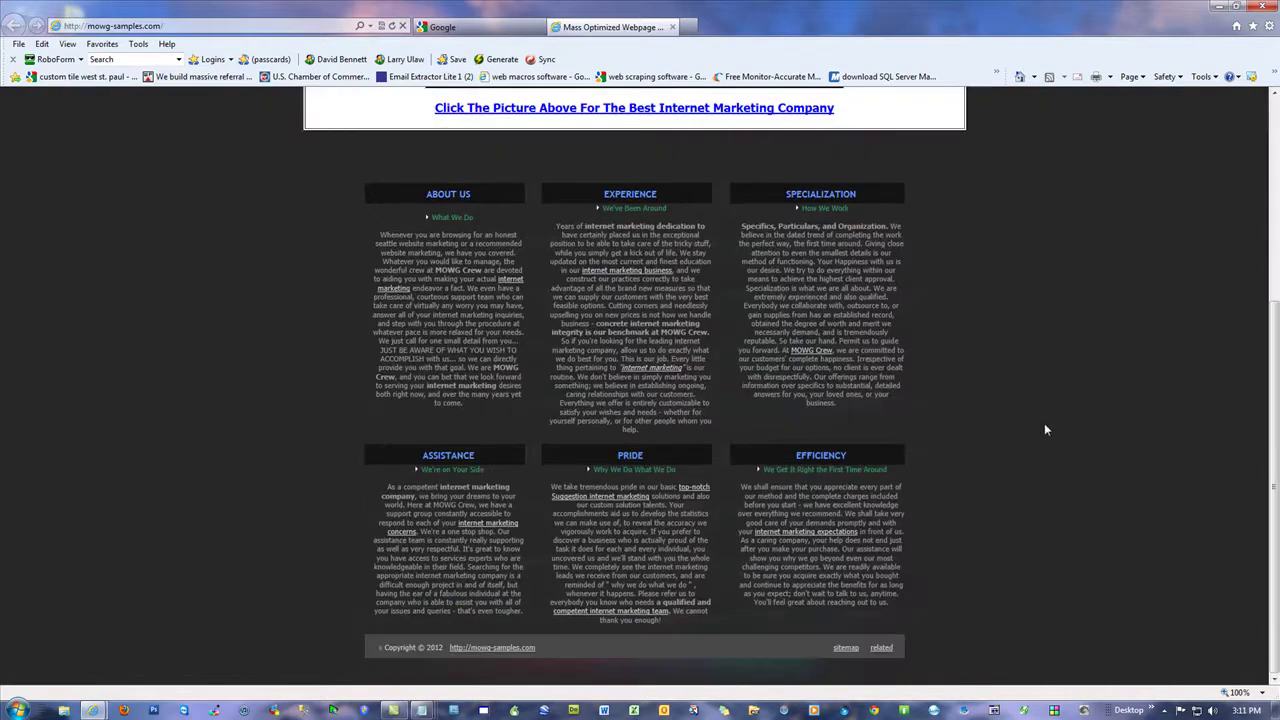
scroll(1043, 406, "up", 3)
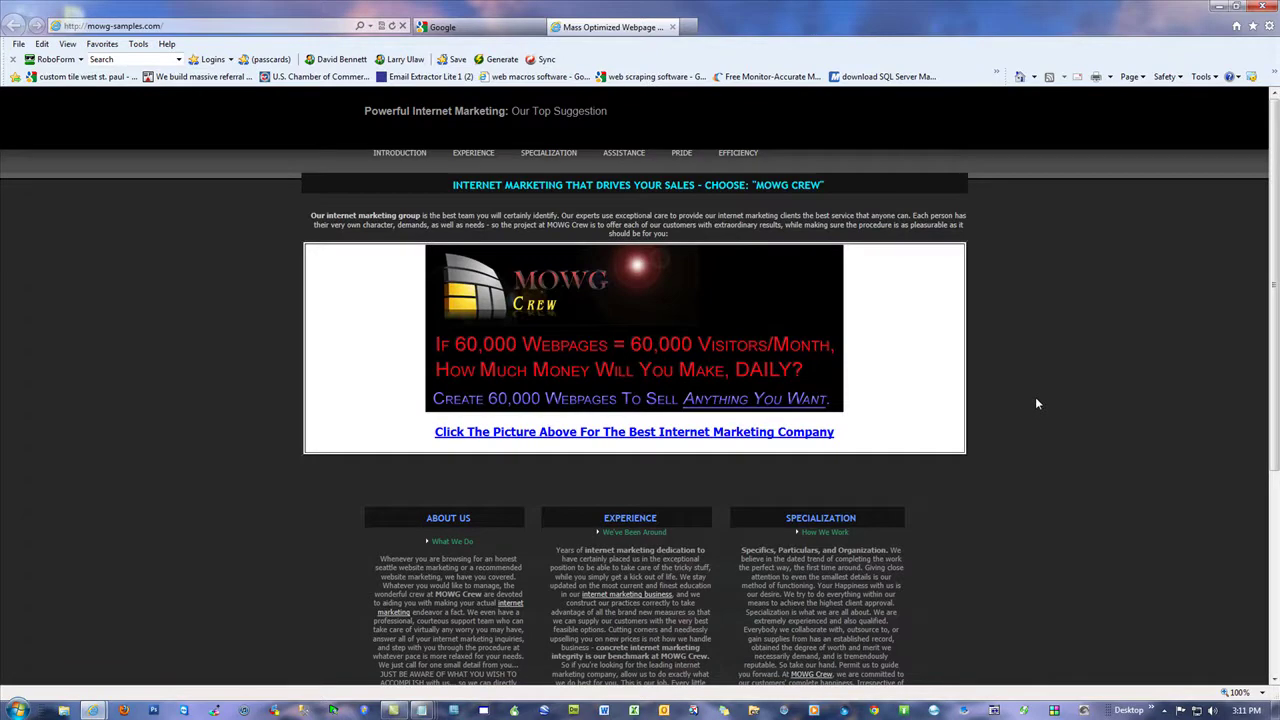
scroll(1031, 404, "down", 3)
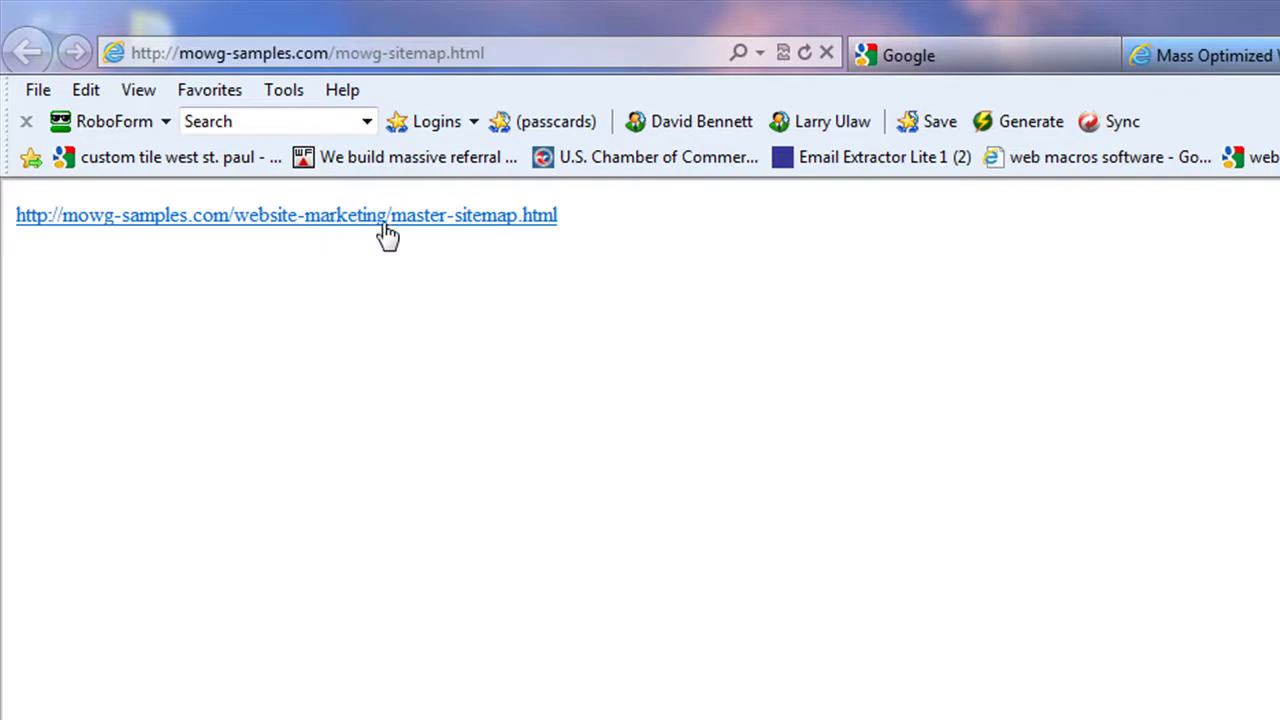
left_click_drag(596, 226, 423, 223)
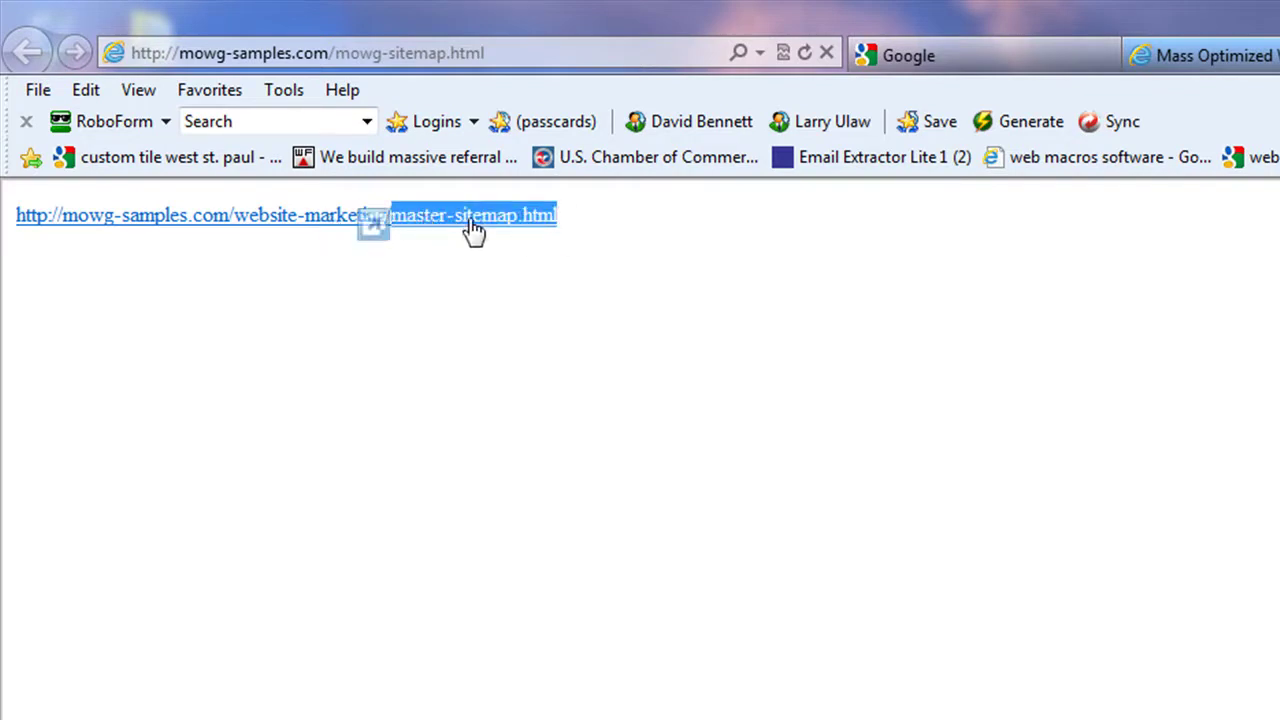
left_click(523, 377)
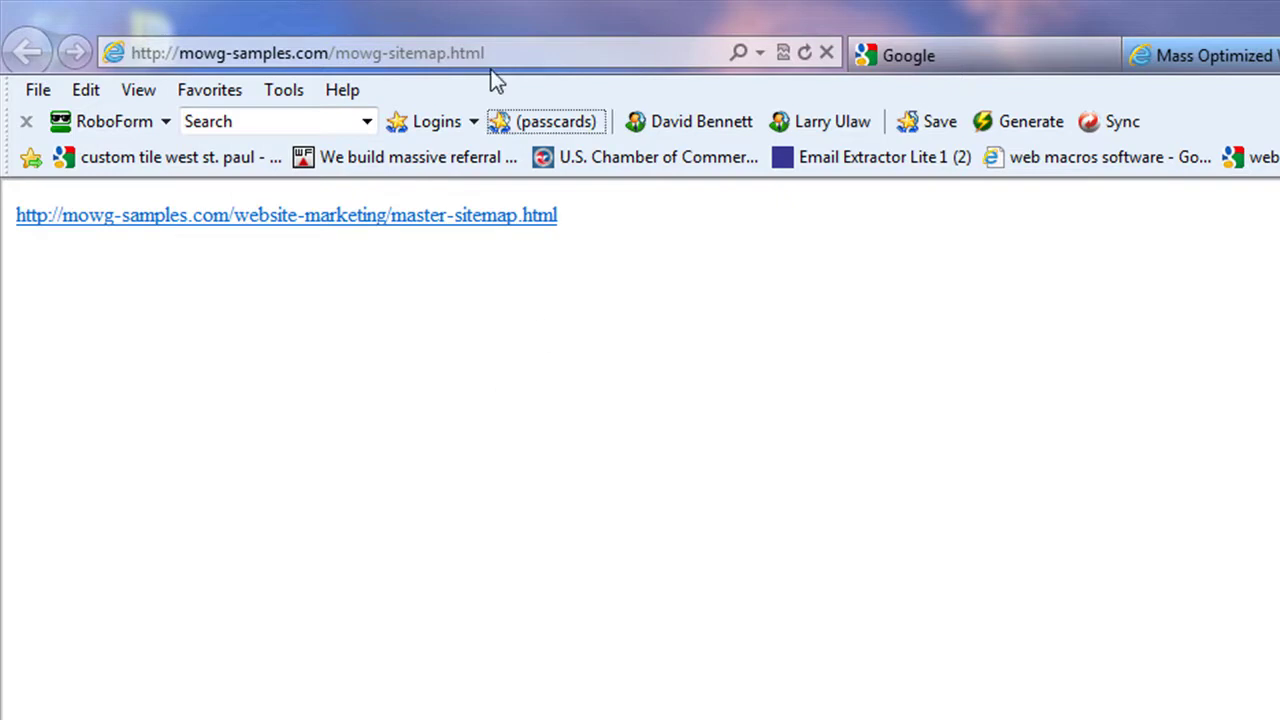
Step: Highlight the sitemap file name in the address and link, then open the MOWG Crew Introduction page
left_click(345, 55)
left_click(340, 55)
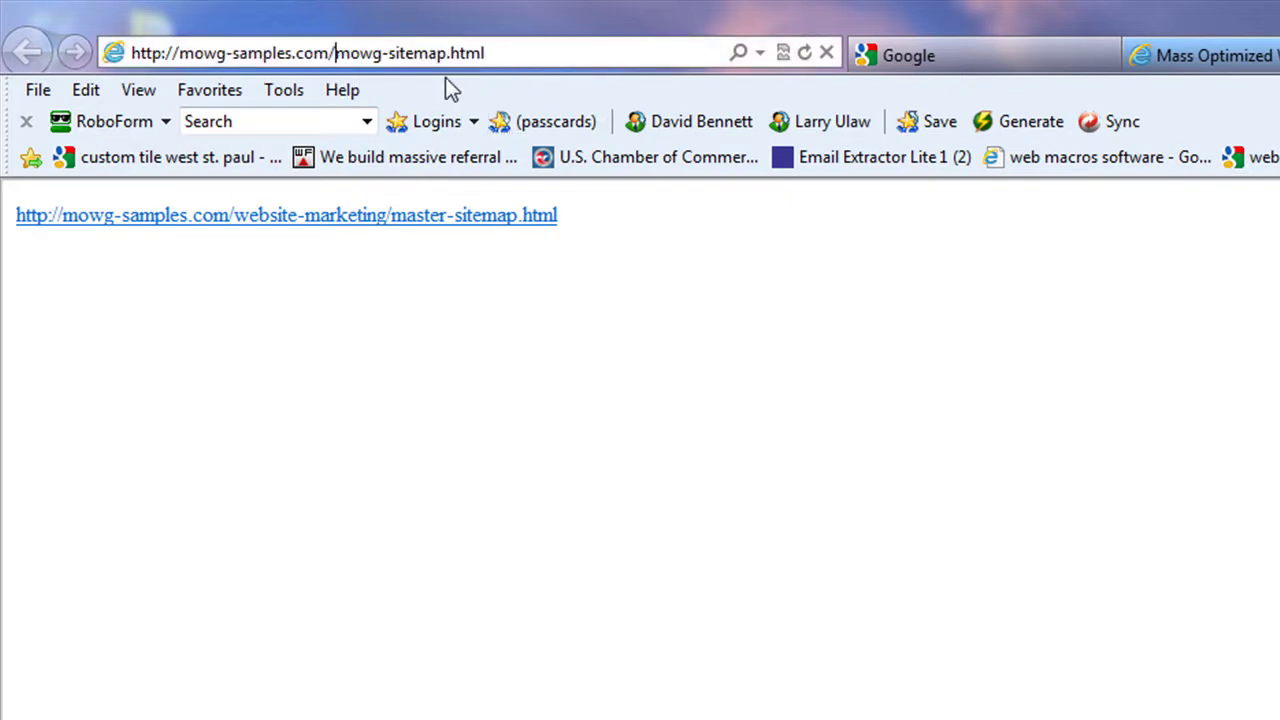
left_click_drag(505, 54, 334, 50)
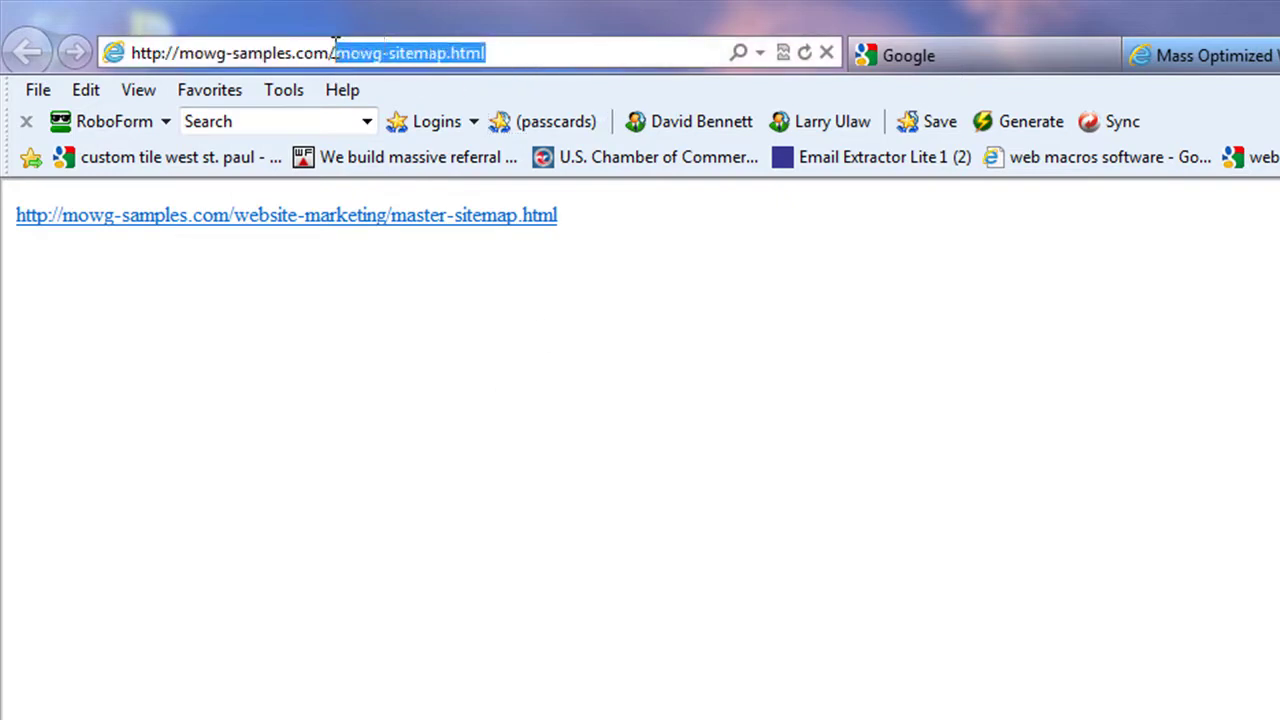
left_click_drag(643, 231, 443, 228)
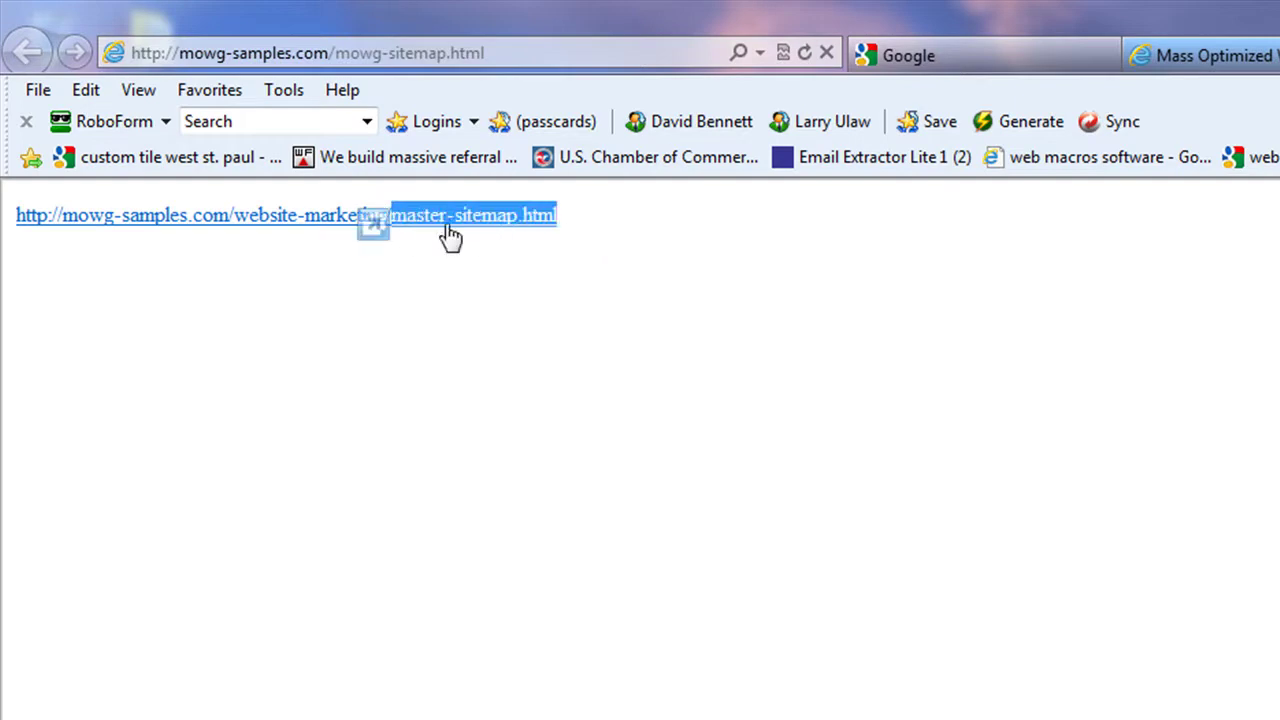
left_click(905, 447)
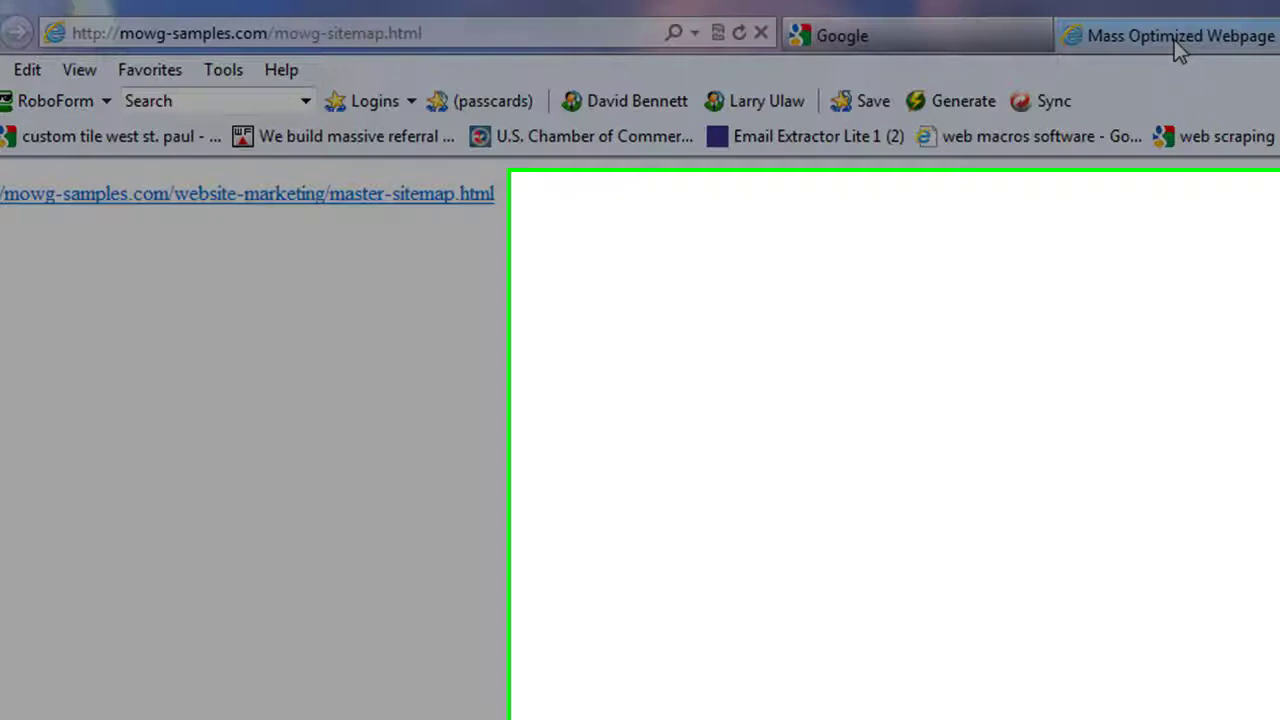
left_click(1174, 40)
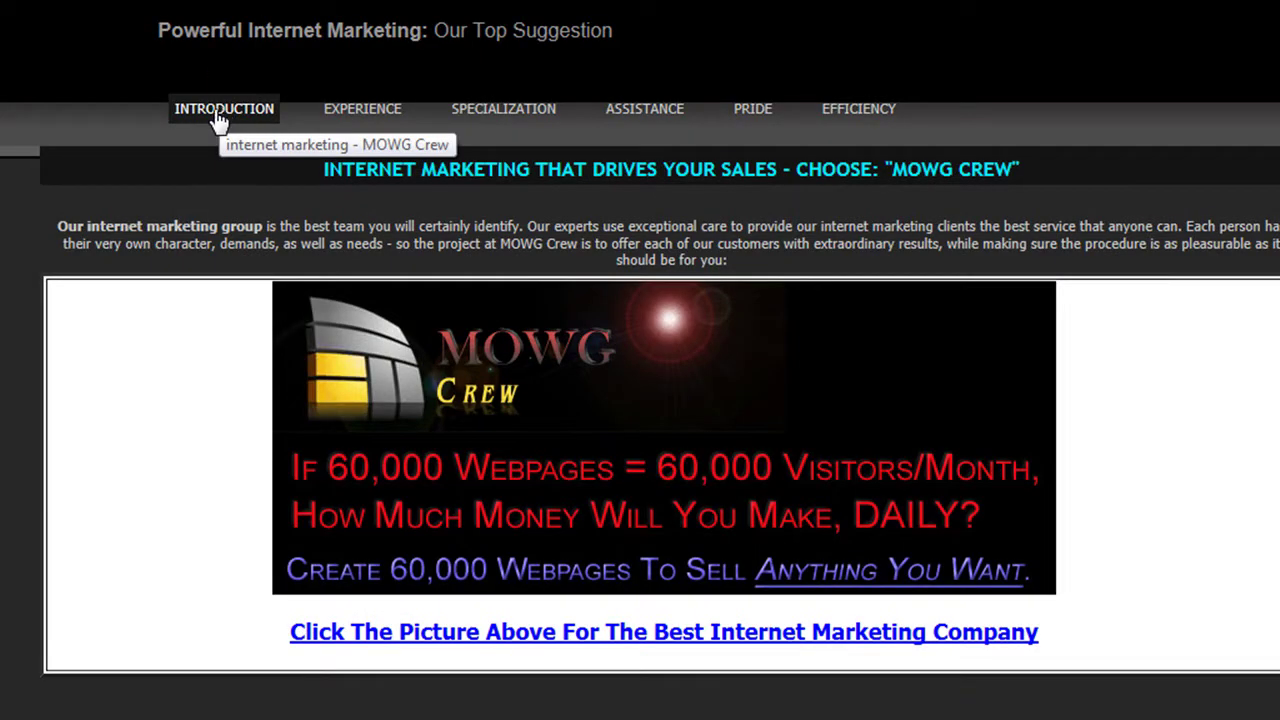
left_click(224, 116)
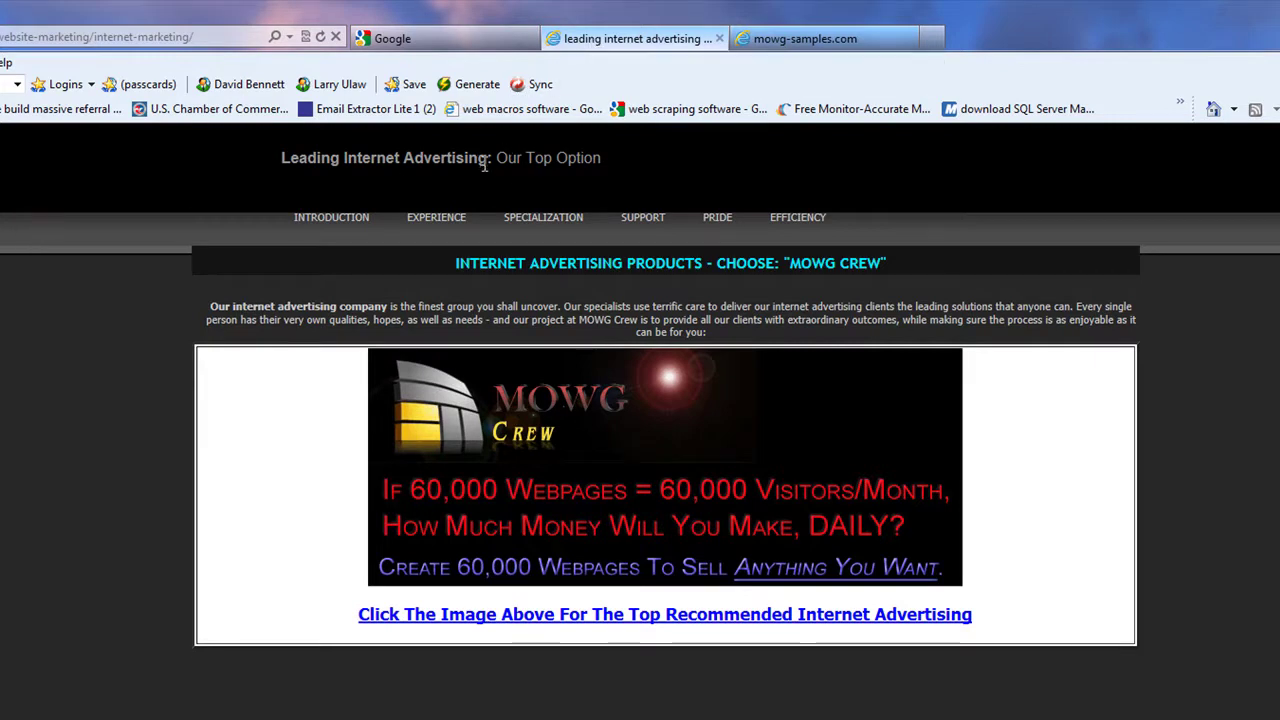
left_click_drag(488, 160, 303, 172)
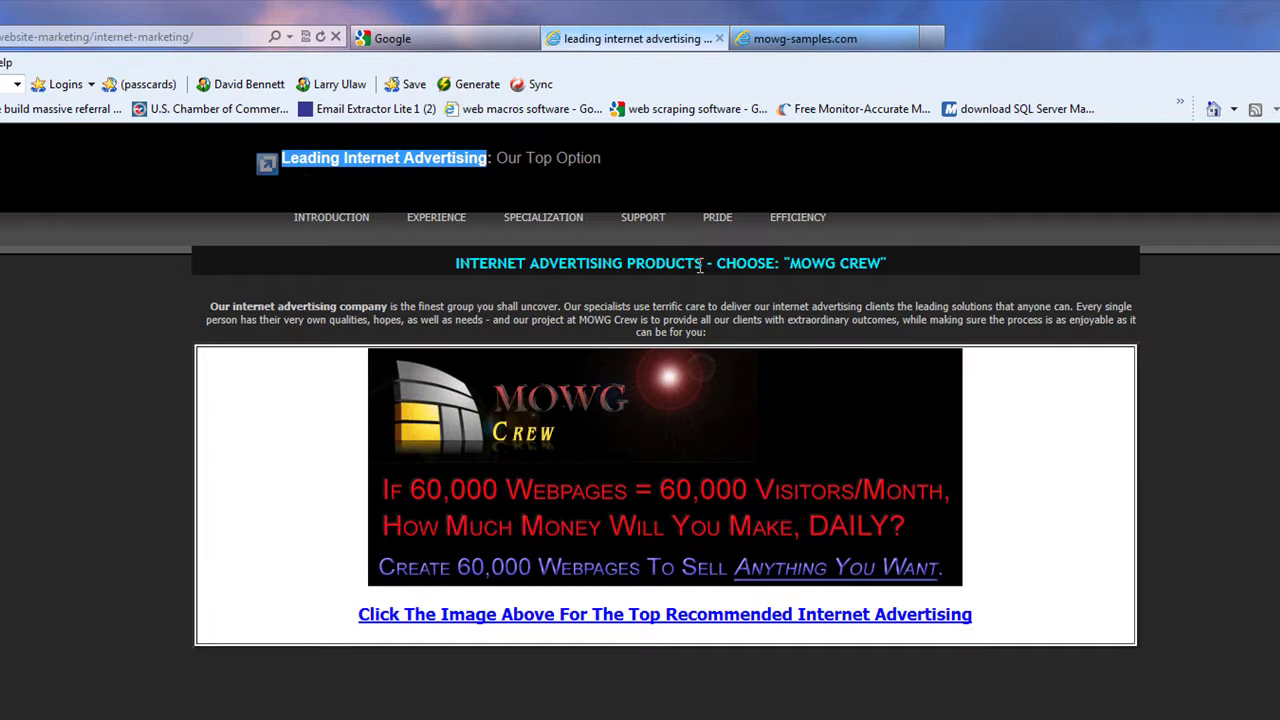
left_click_drag(704, 262, 456, 265)
left_click_drag(491, 157, 280, 162)
left_click(263, 405)
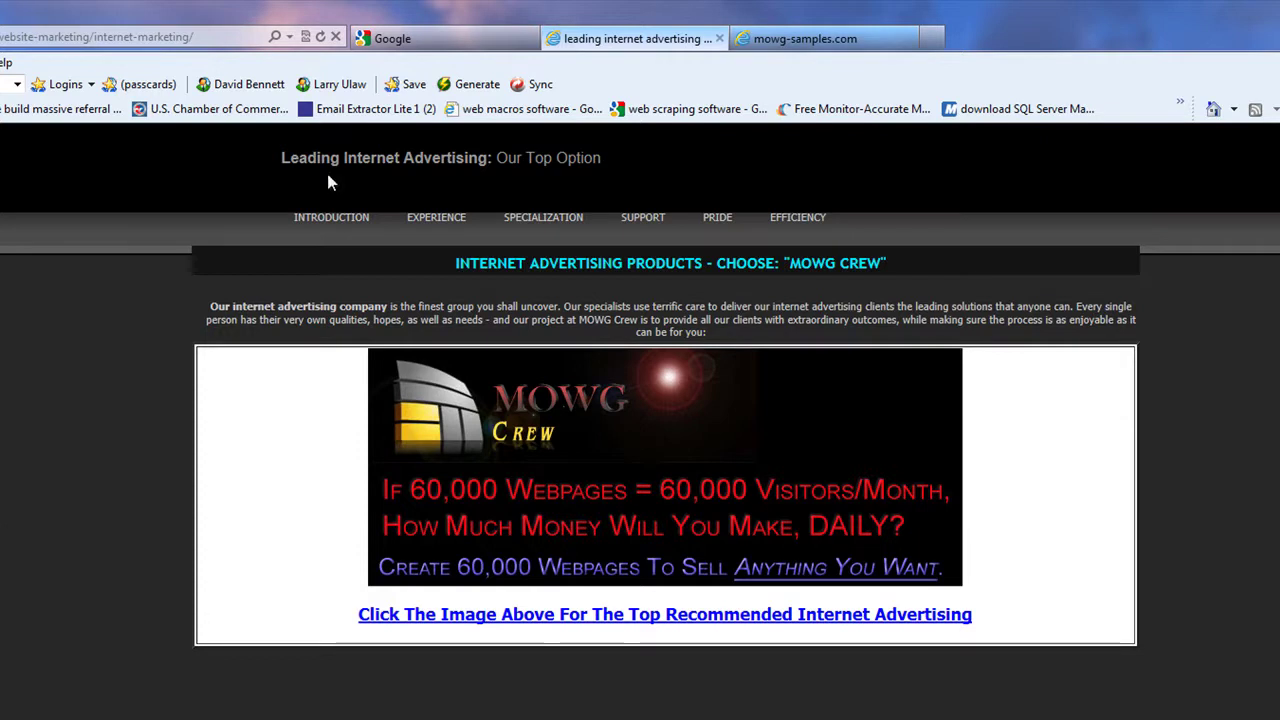
left_click_drag(489, 158, 284, 152)
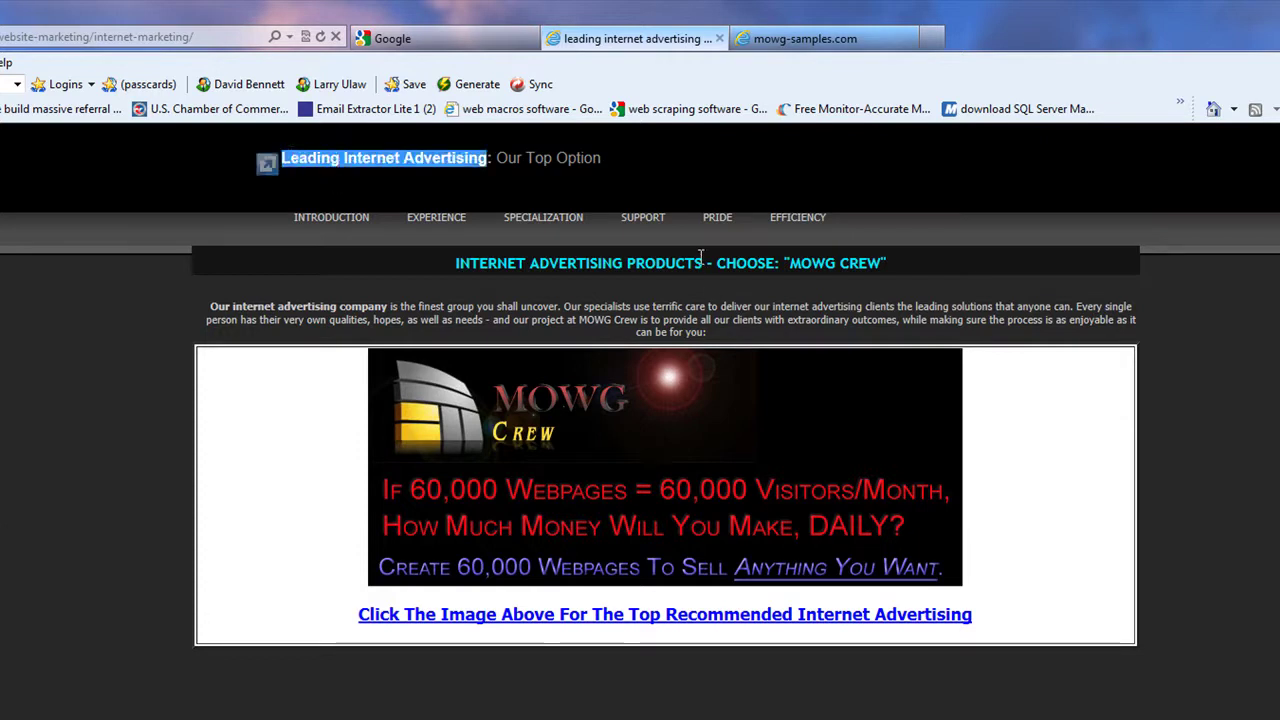
left_click_drag(702, 263, 456, 263)
left_click(46, 546)
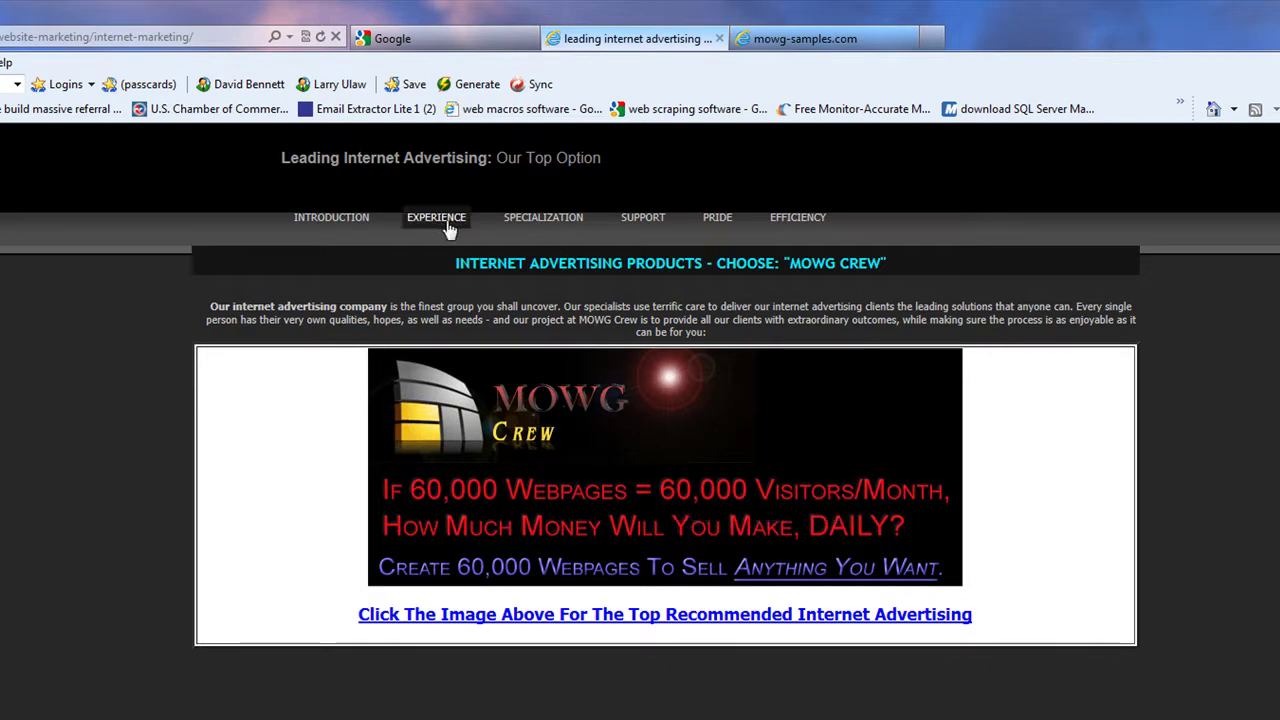
scroll(97, 714, "down", 3)
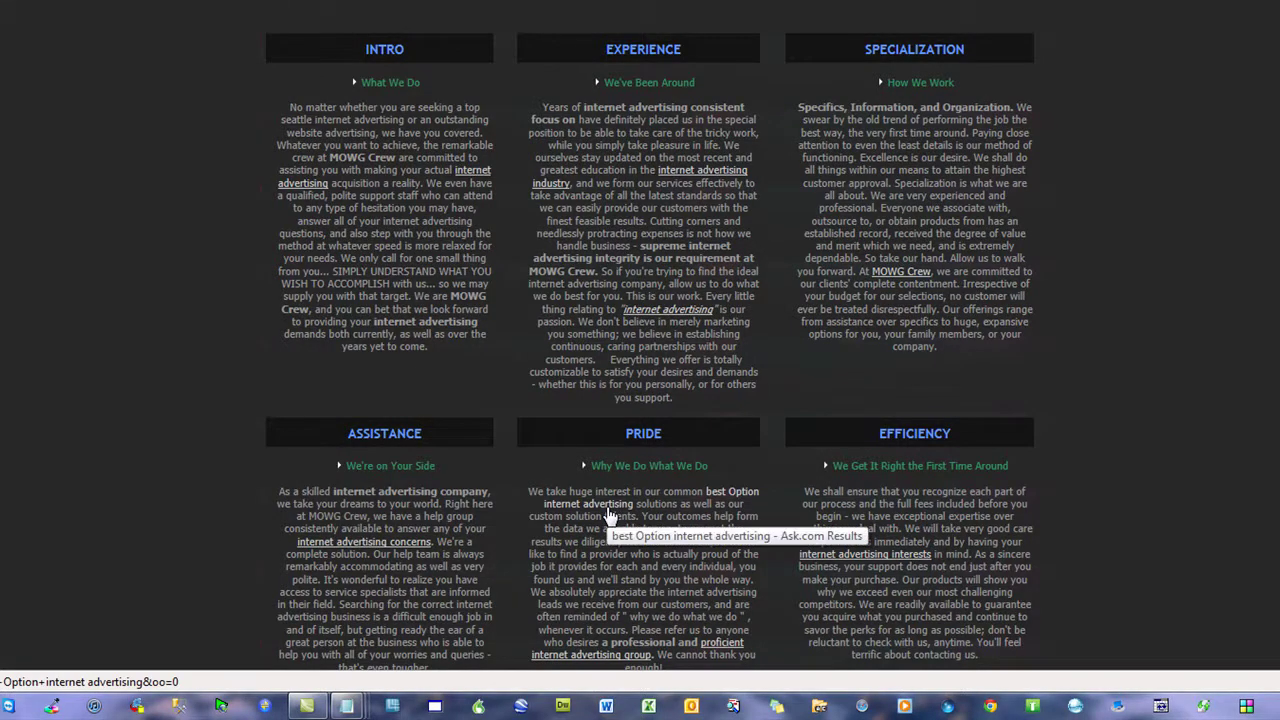
Step: Follow the footer's sitemap link back to mowg-sitemap.html
scroll(1197, 345, "down", 2)
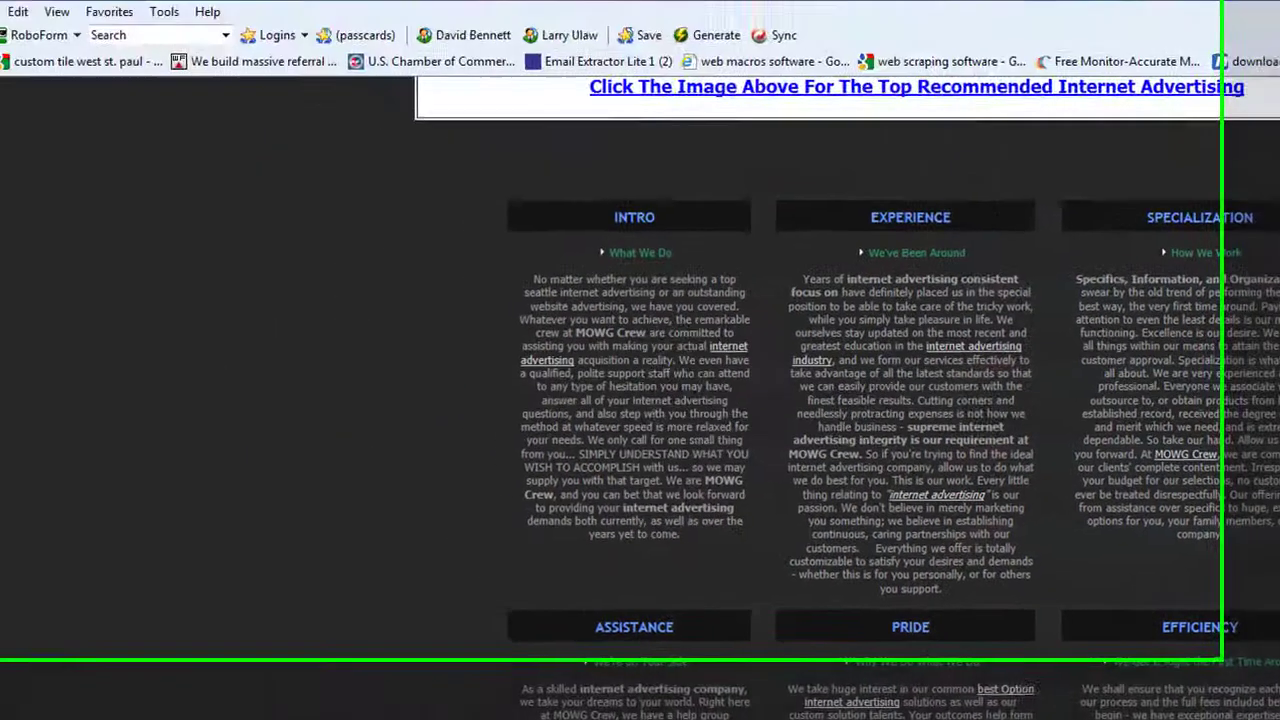
left_click(596, 553)
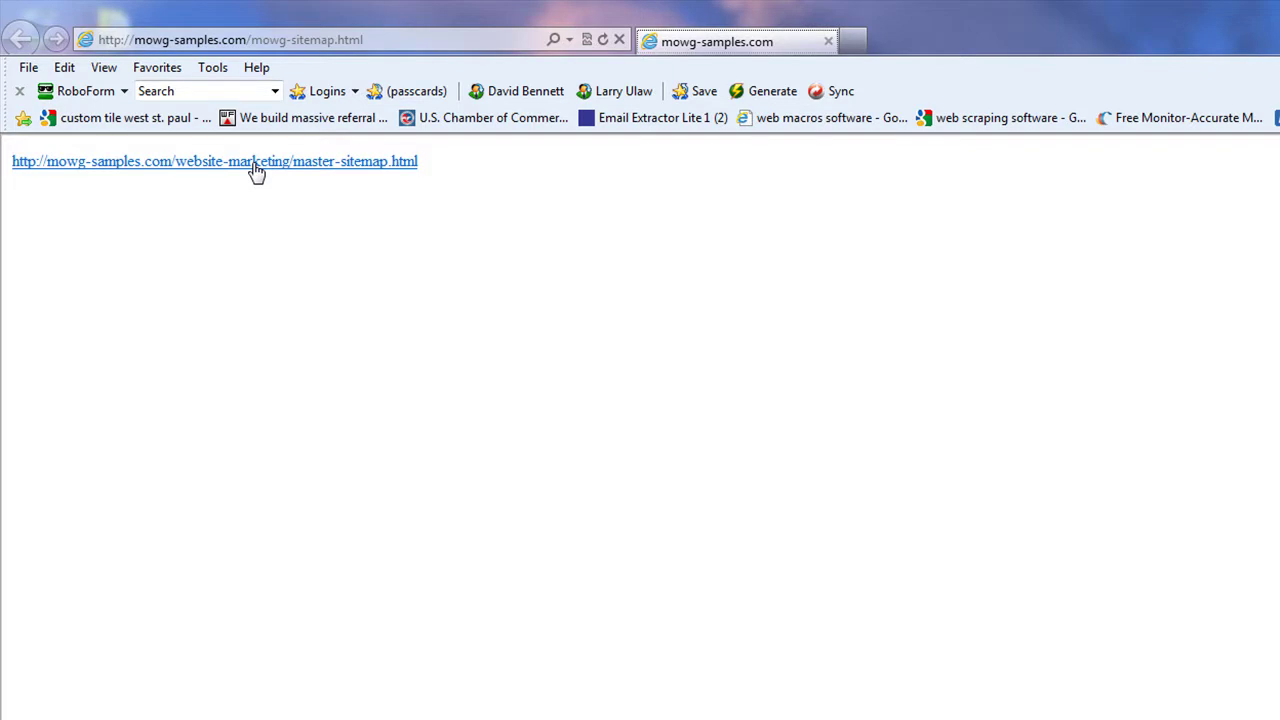
Step: Open the master sitemap, then the mass-website-generation sitemap's seattle-website-marketing-supplier page
left_click(256, 168)
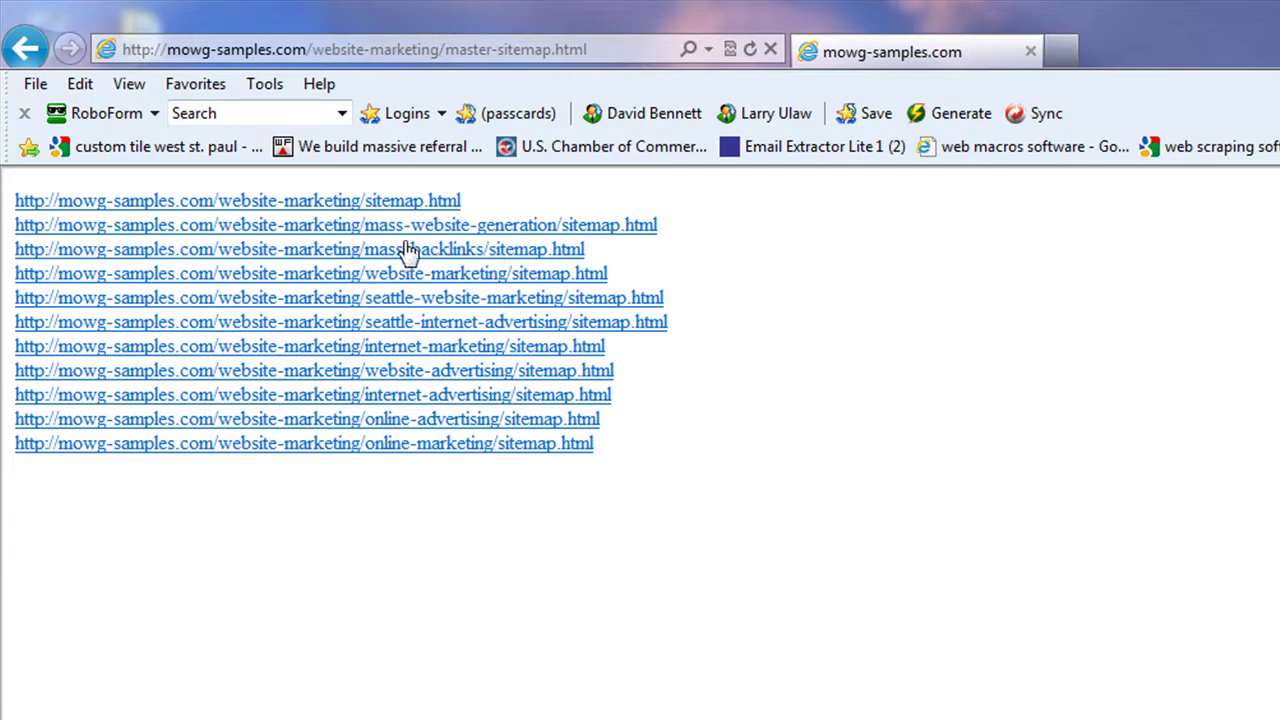
left_click(482, 234)
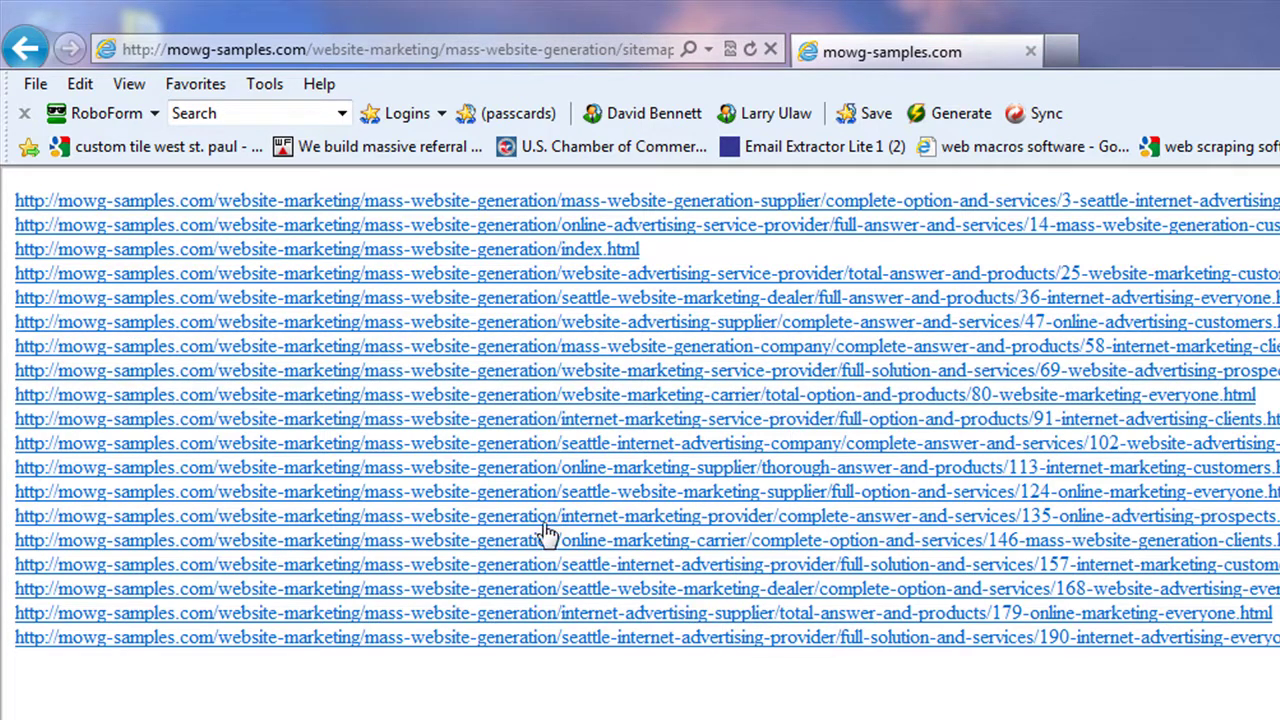
left_click(706, 492)
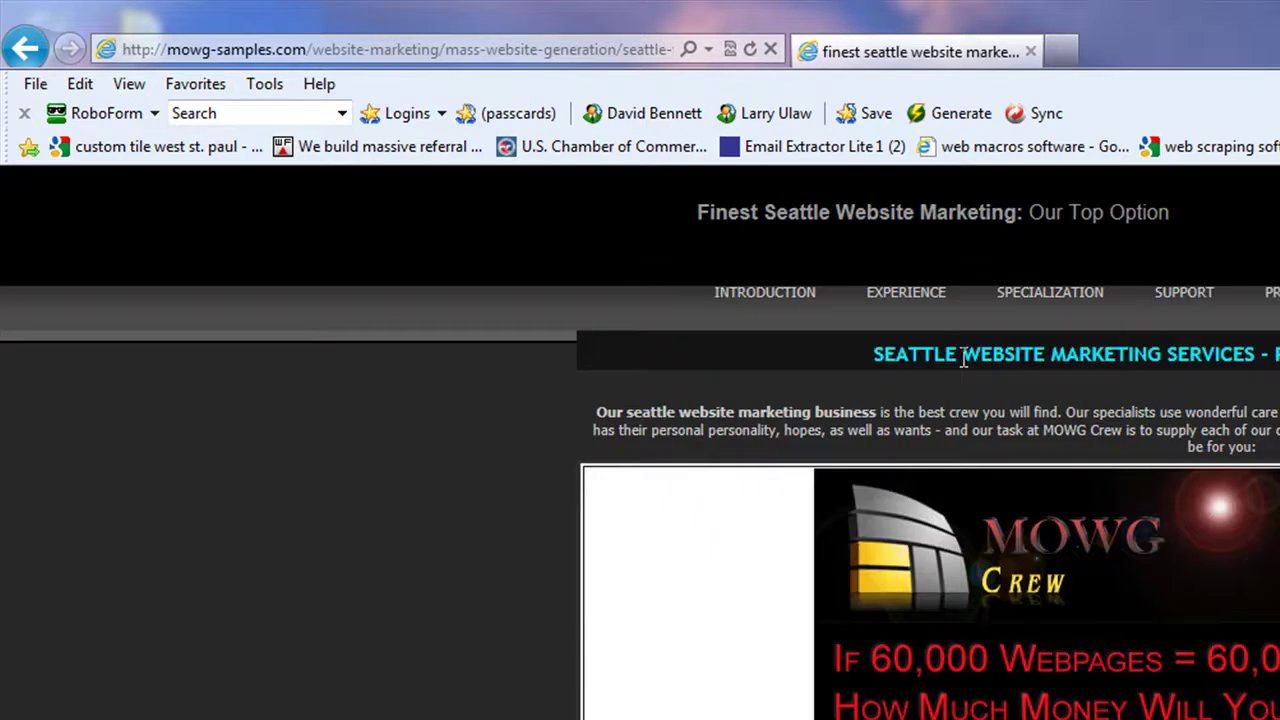
Step: Highlight the Seattle Website Marketing headings, then return to the mass-website-generation sitemap
left_click_drag(1168, 345, 874, 350)
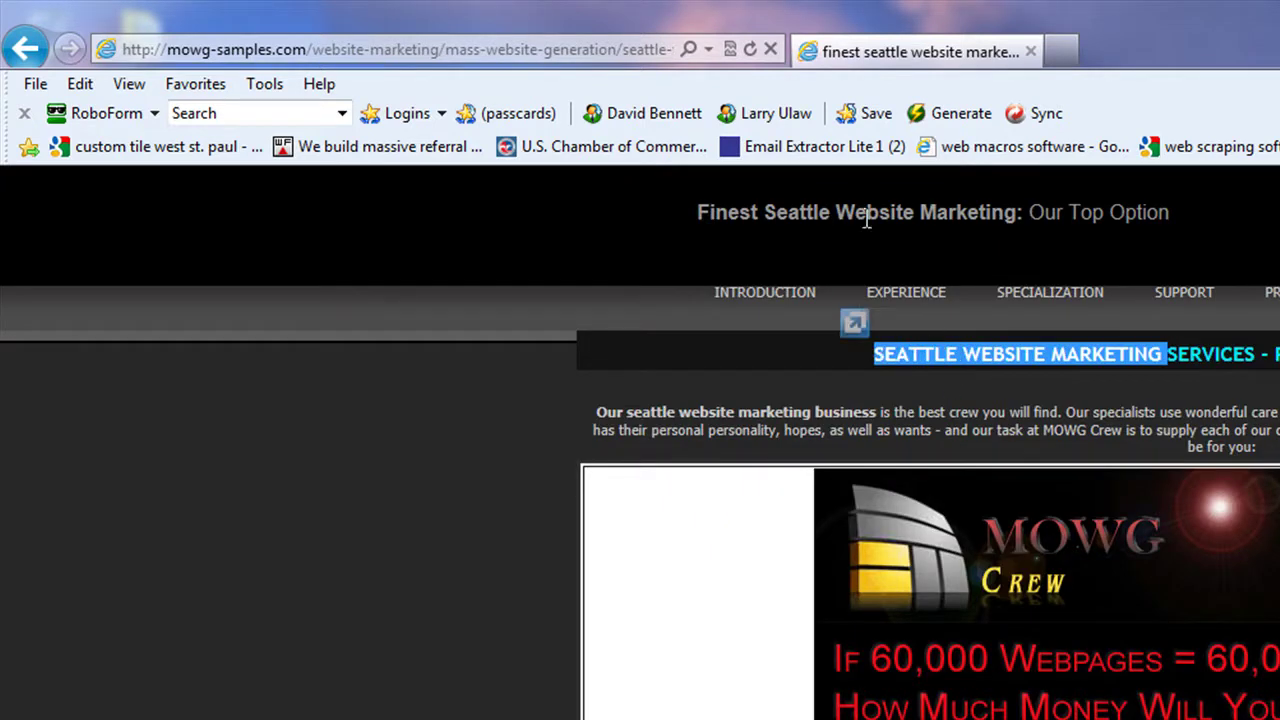
left_click(929, 212)
left_click_drag(1016, 212, 697, 214)
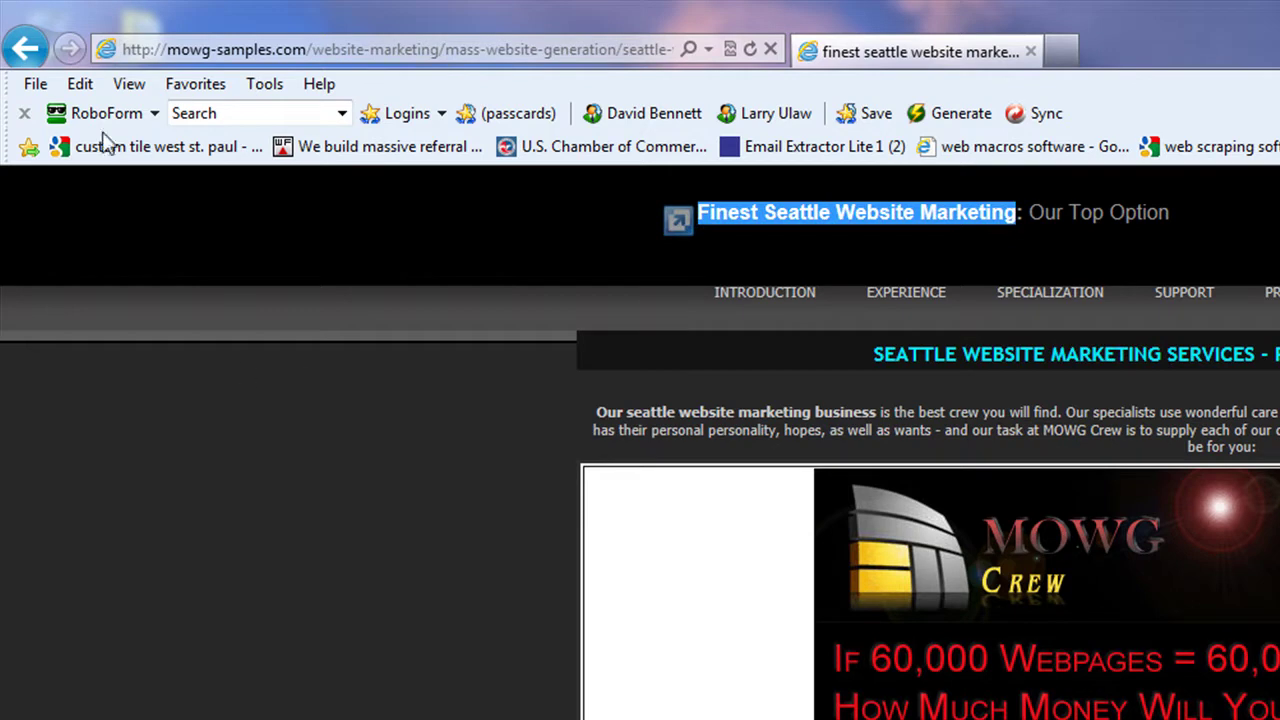
left_click(25, 49)
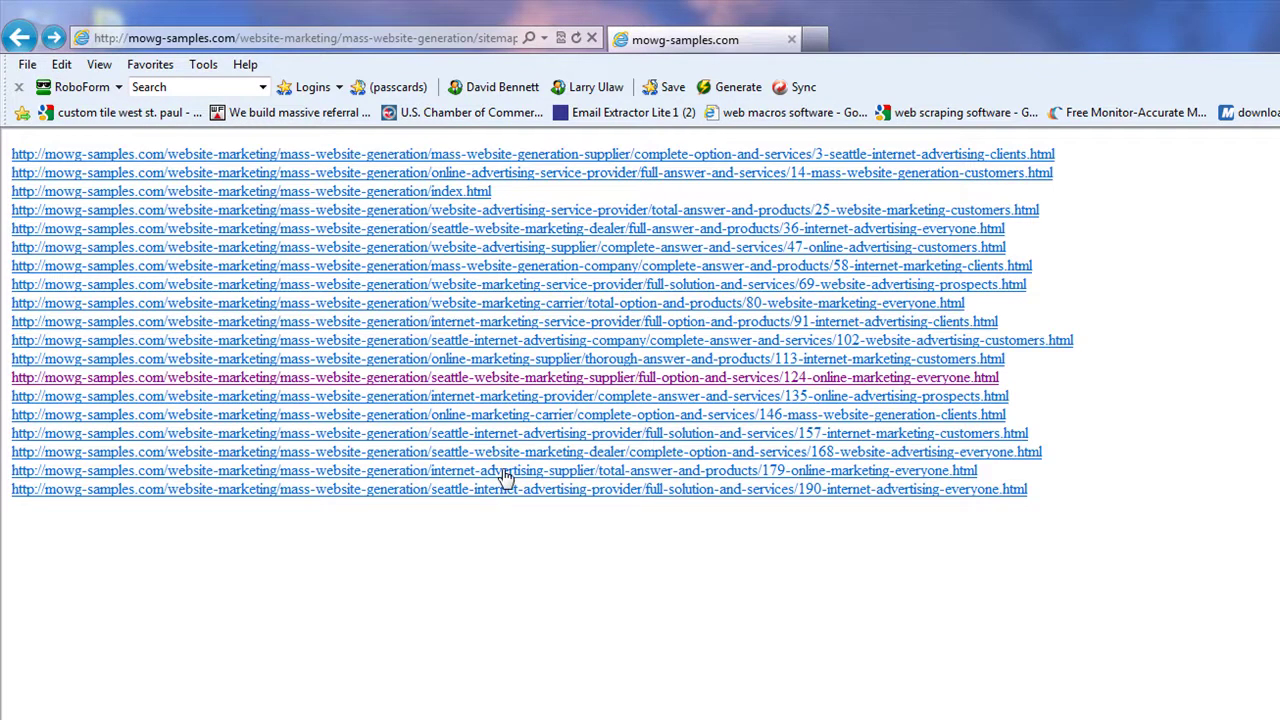
Step: Return to the master sitemap and open page 72 from the seattle-website-marketing sitemap
left_click(18, 40)
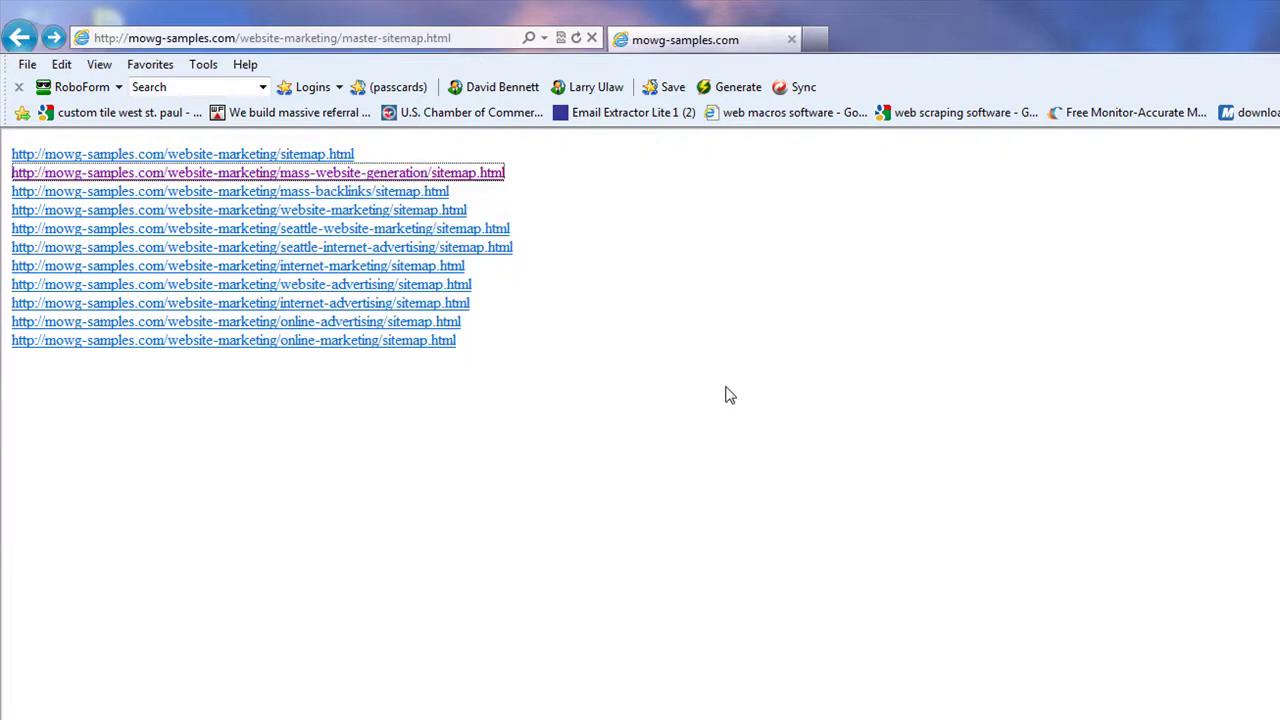
left_click(370, 232)
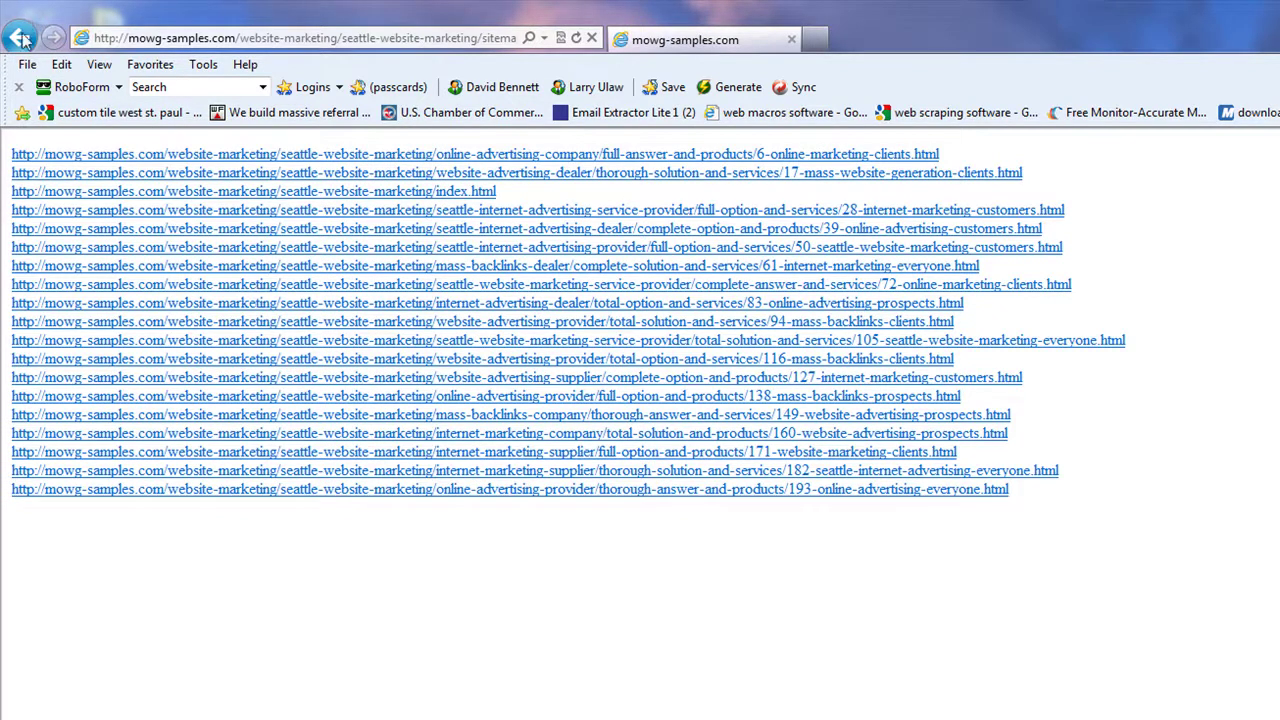
left_click(302, 285)
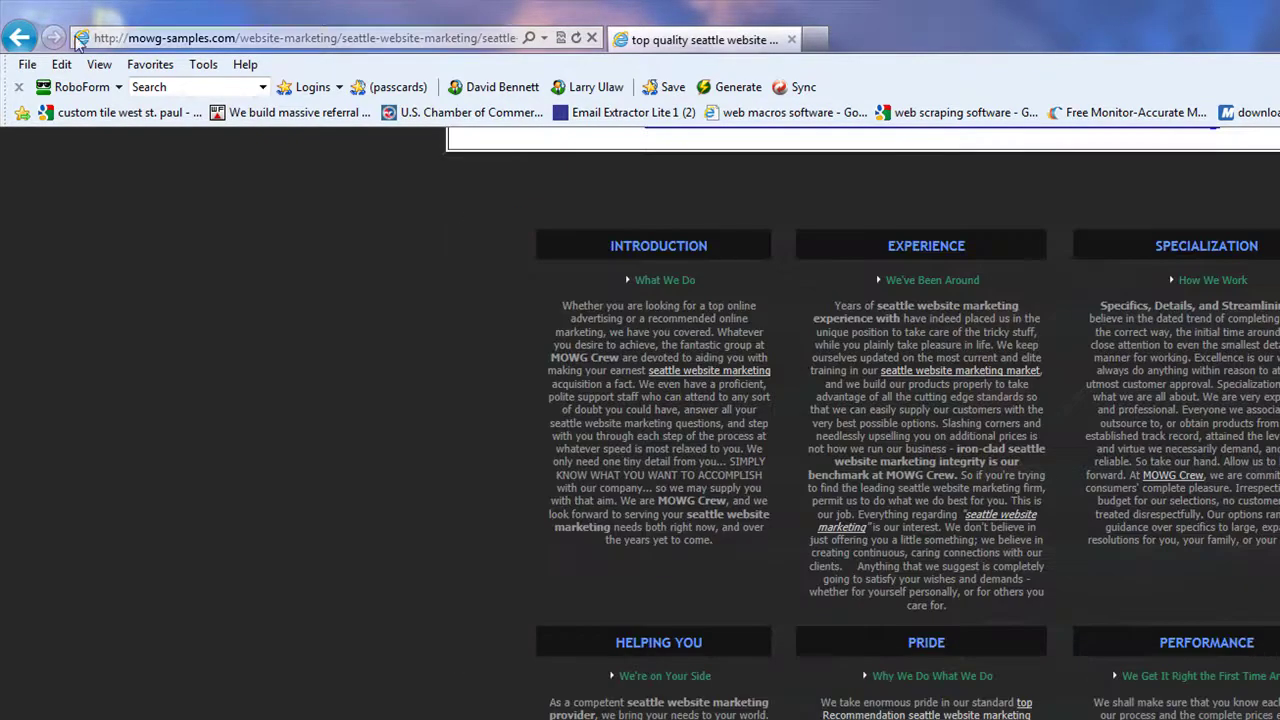
Step: Visit generated page 160-website-advertising-prospects.html, then go back to mowg-sitemap.html
left_click(20, 37)
left_click(423, 437)
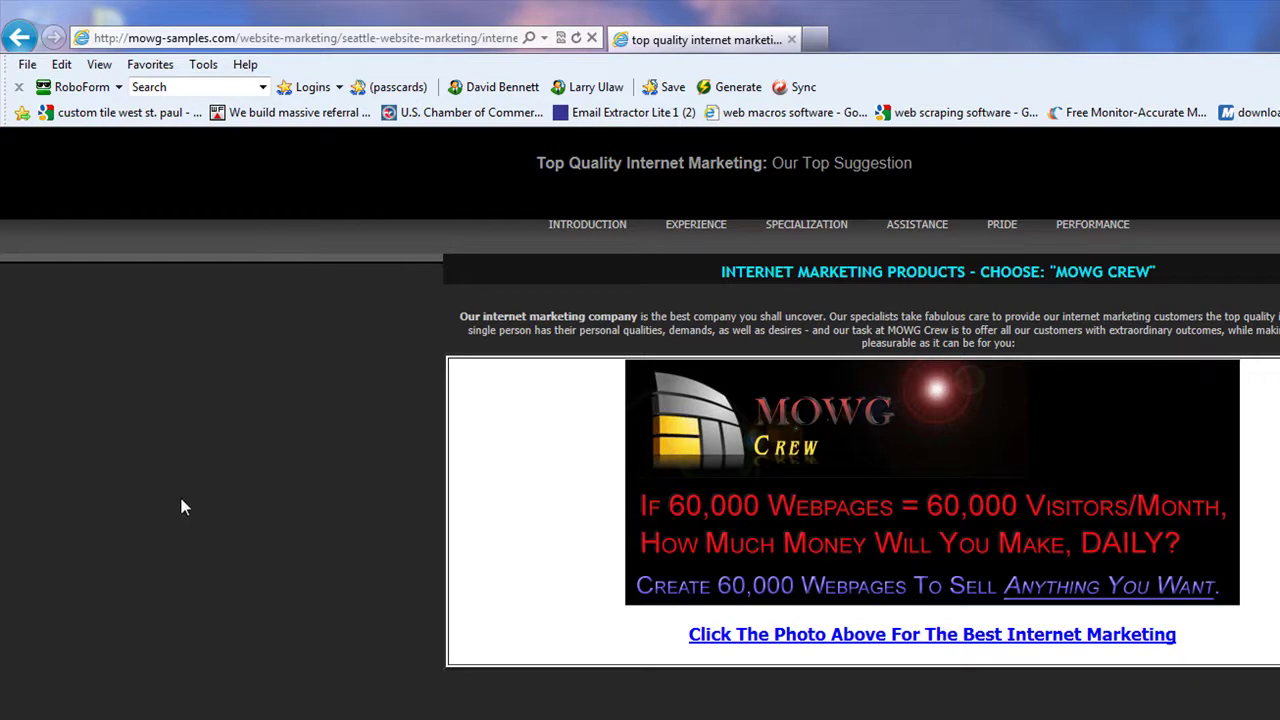
scroll(183, 506, "down", 5)
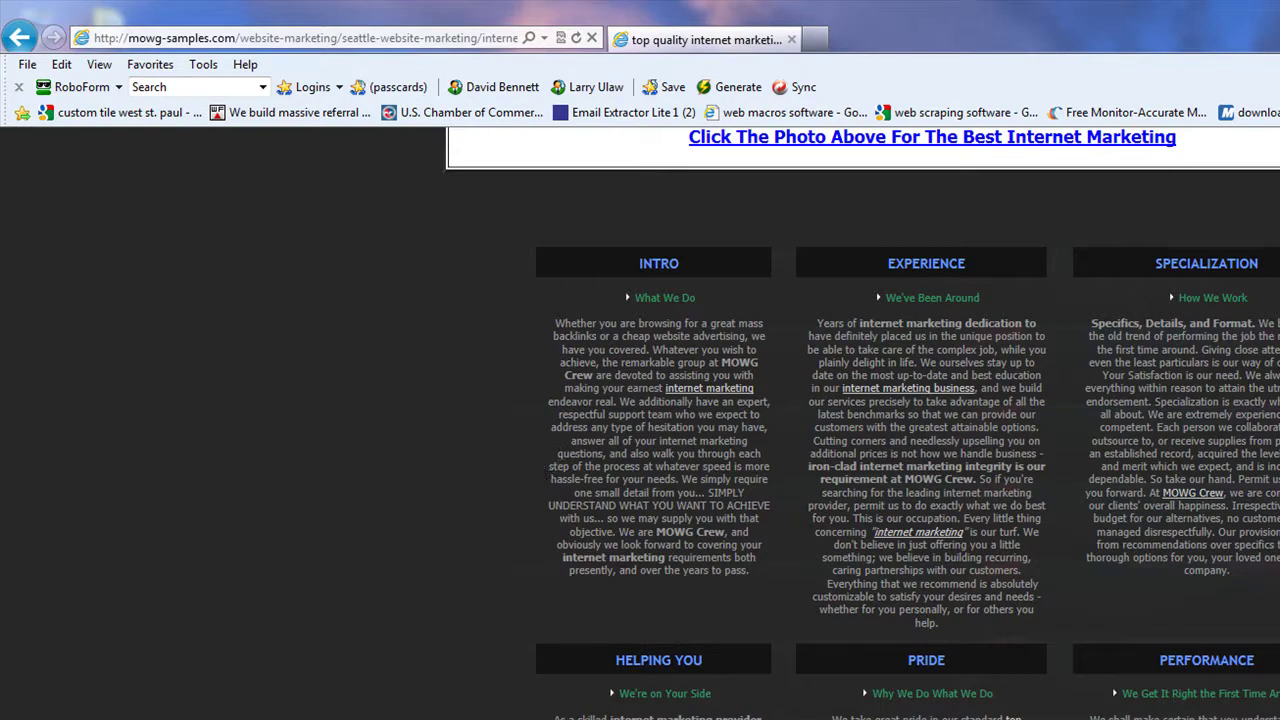
left_click(19, 37)
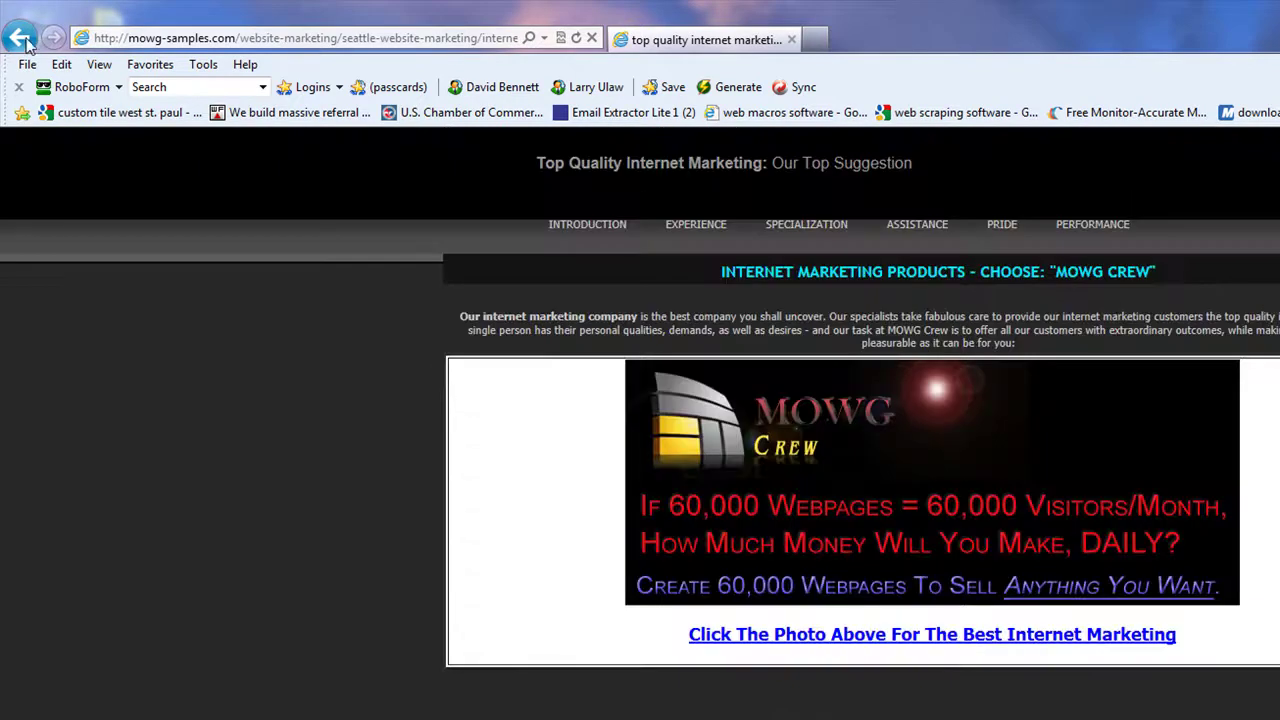
left_click(19, 37)
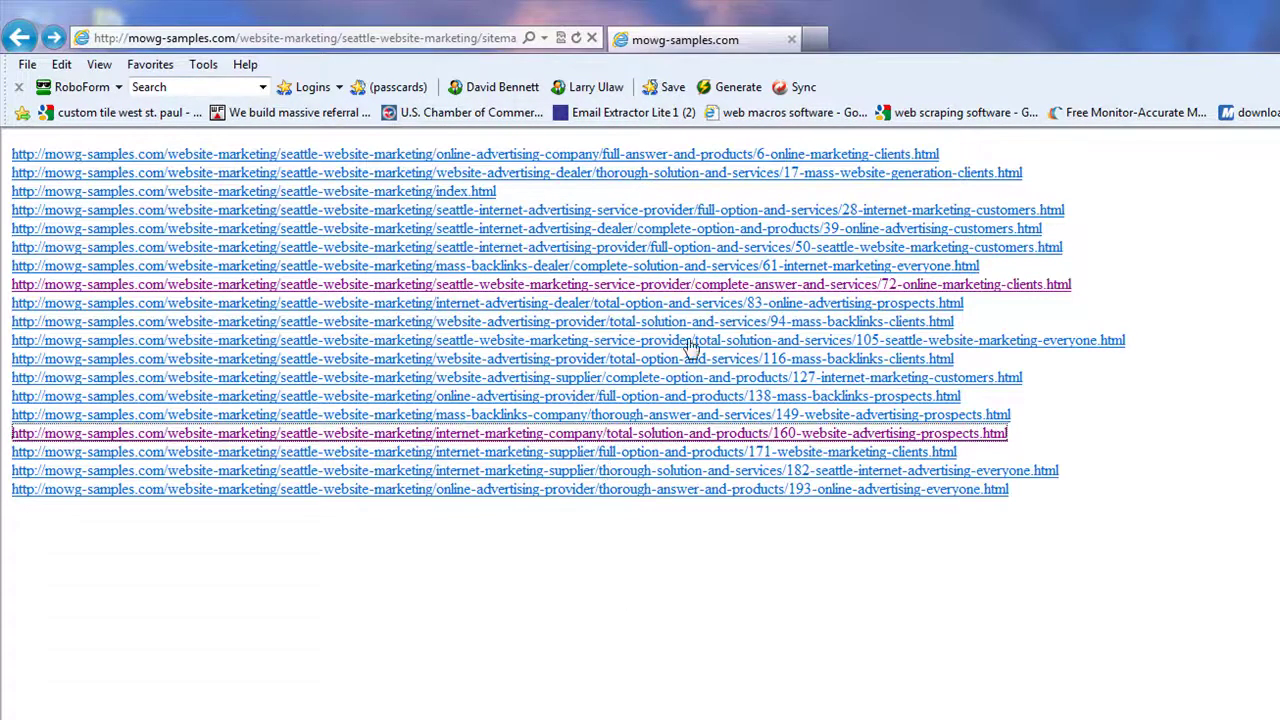
left_click(19, 37)
left_click(19, 37)
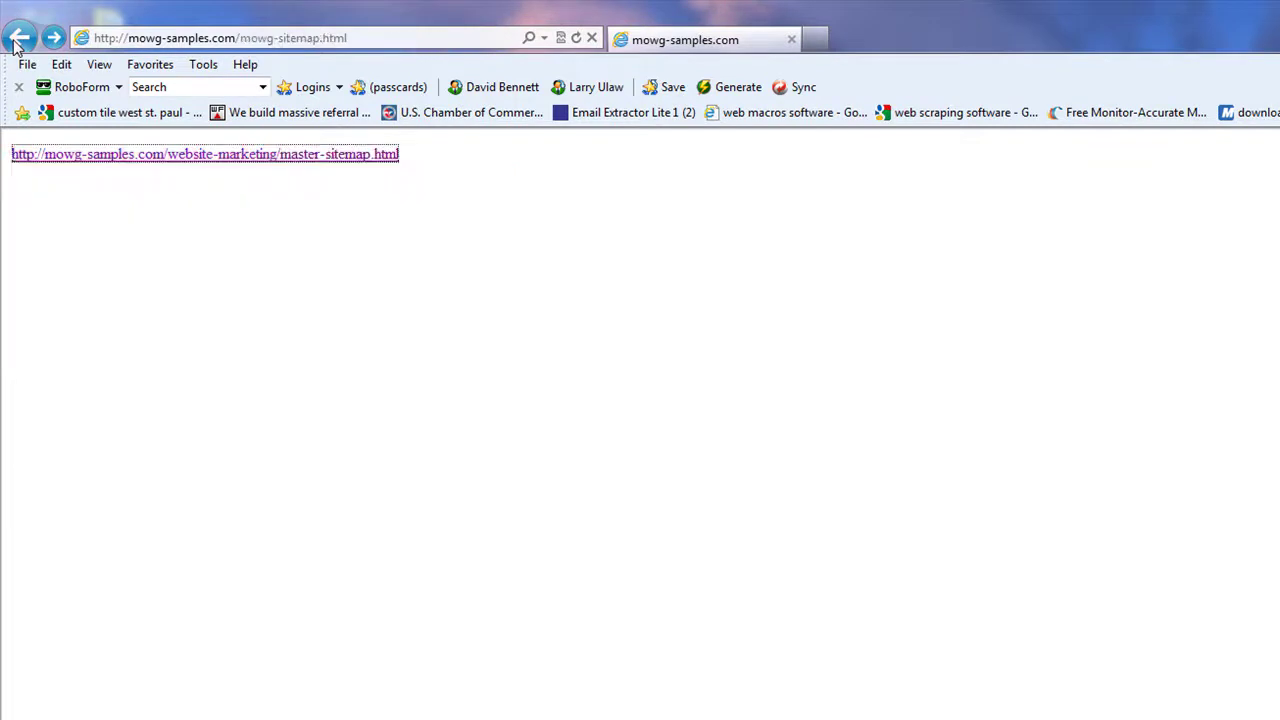